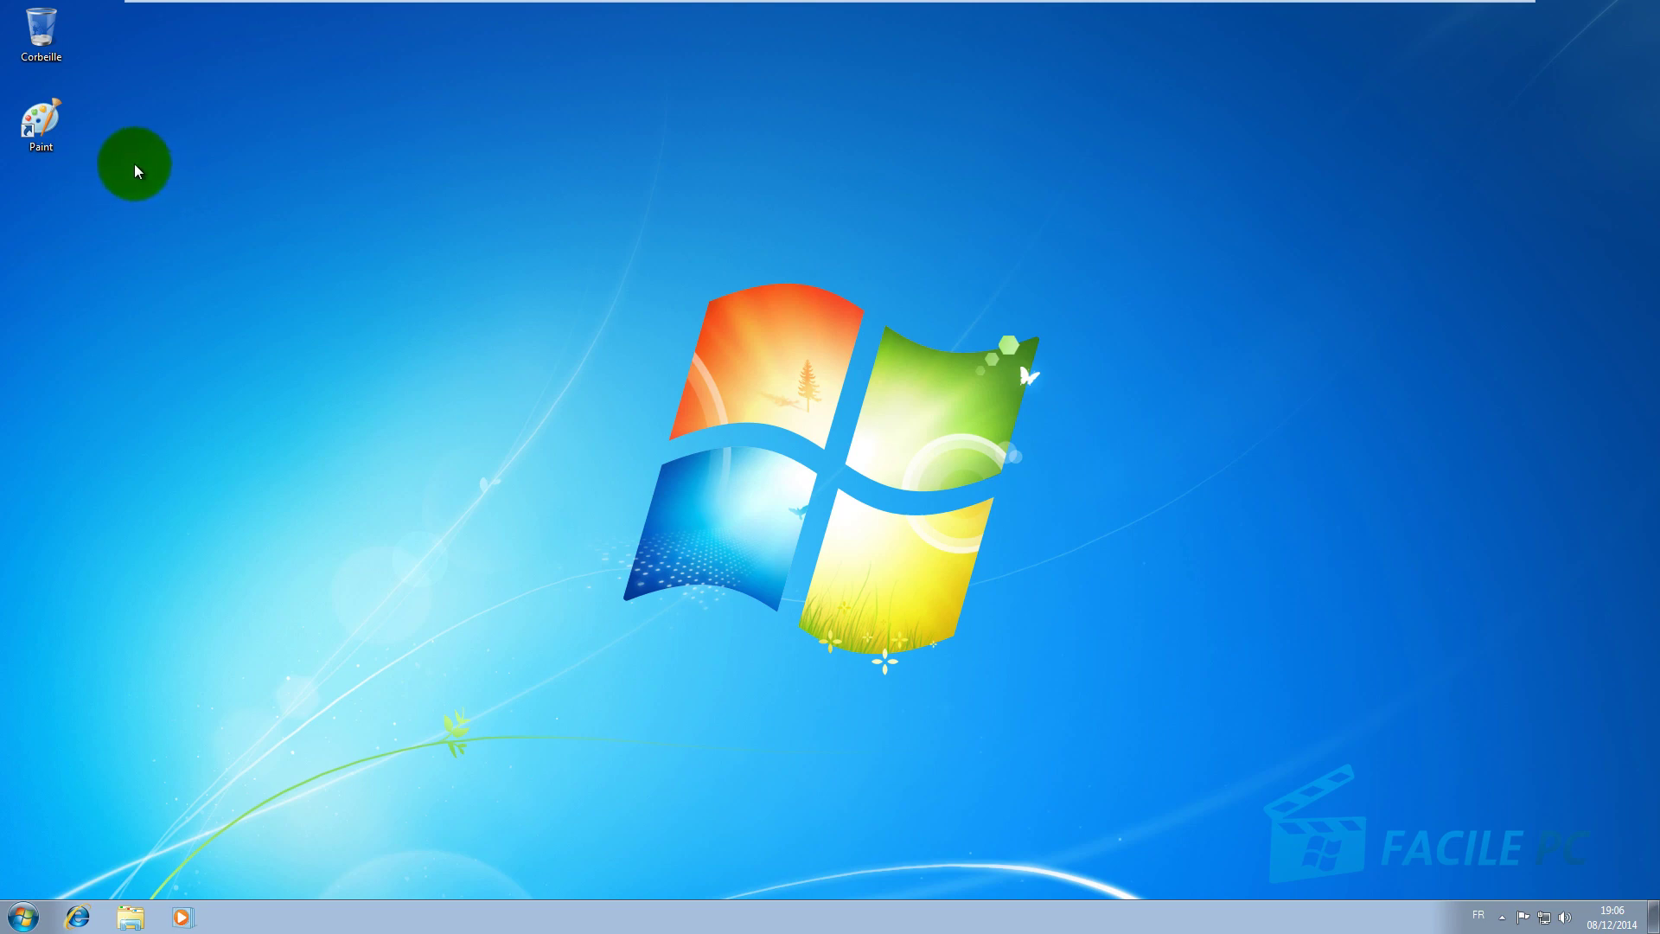
# Step: Launch Paint from its desktop shortcut and close its window again
pyautogui.doubleClick(55, 130)
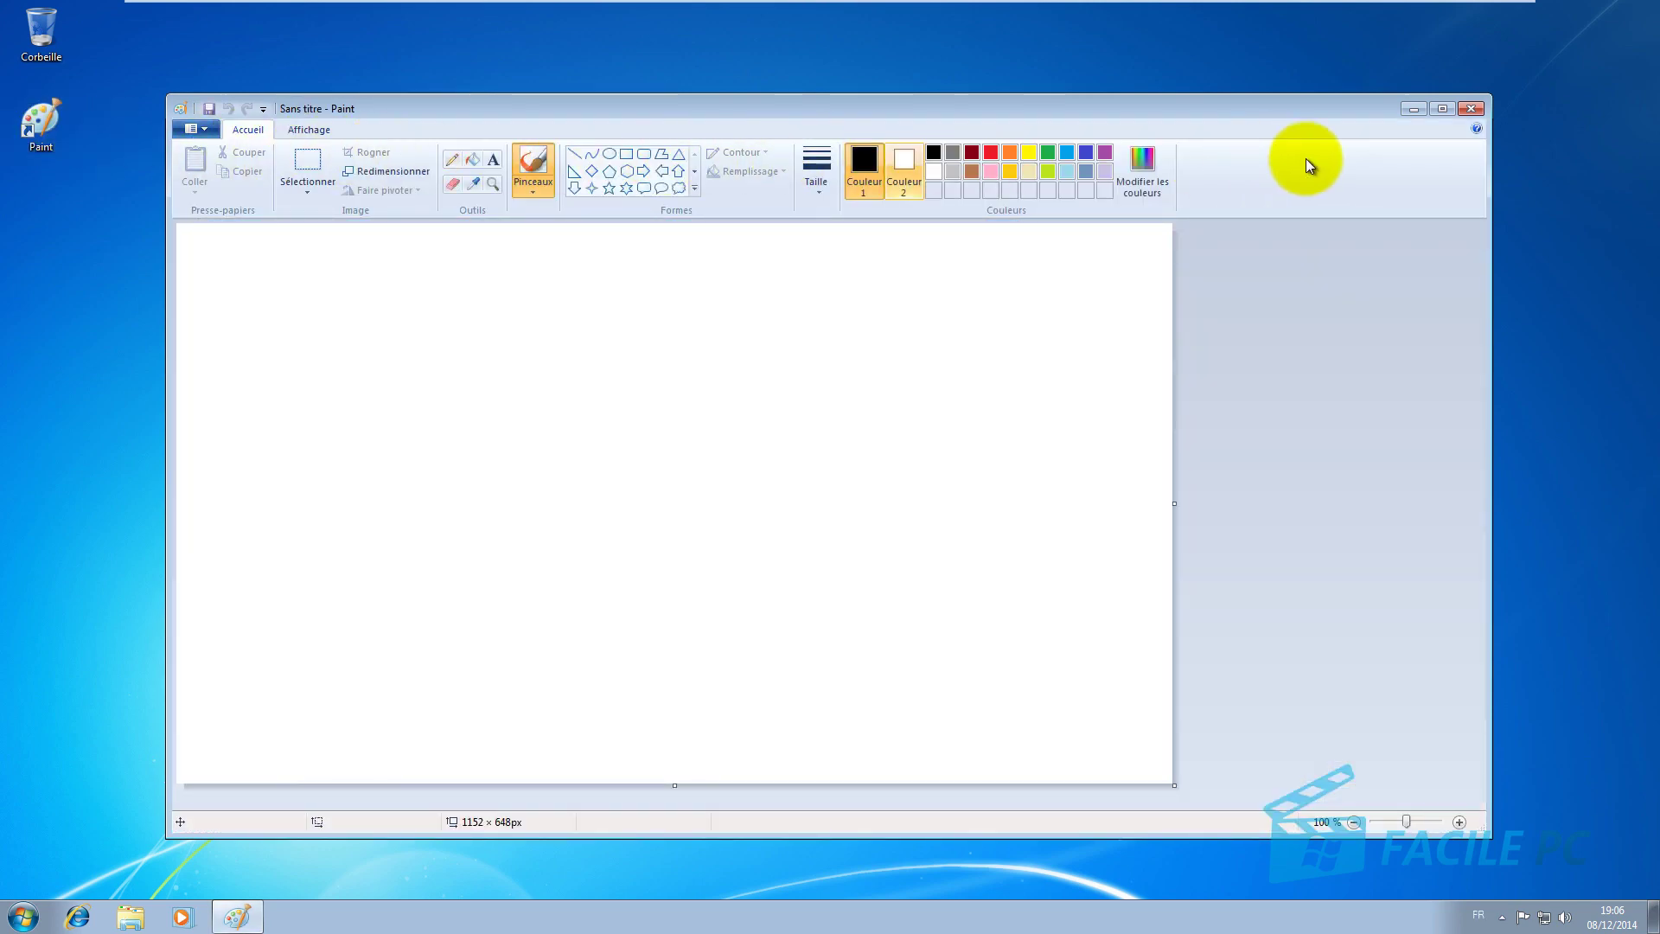
pyautogui.click(1480, 107)
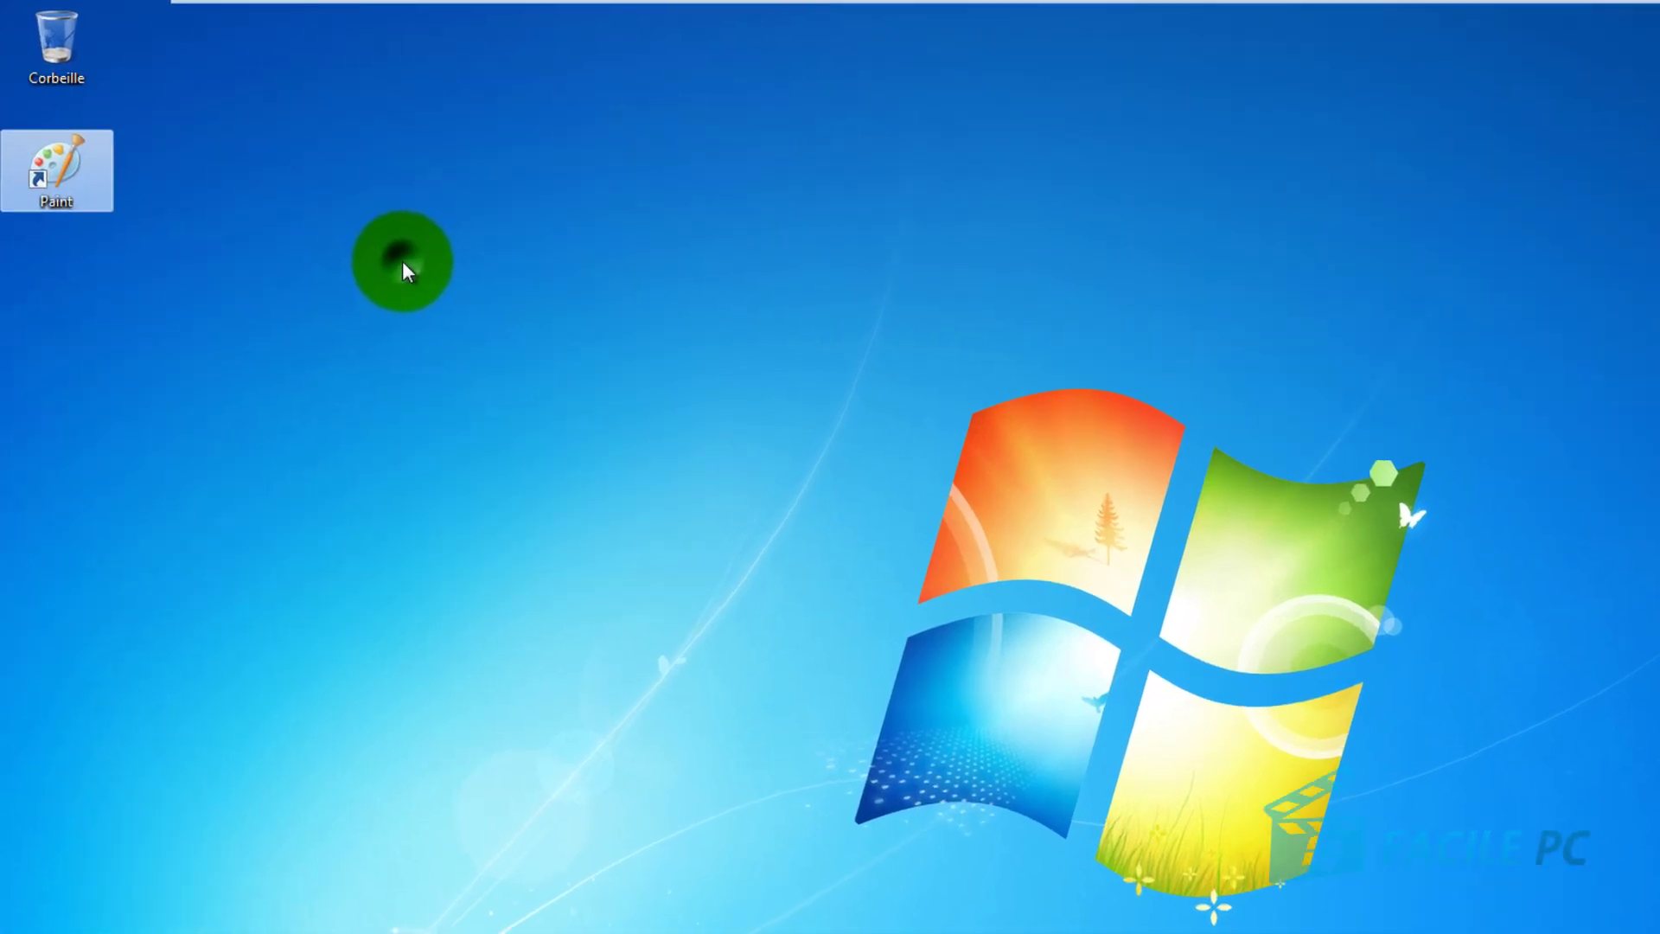
pyautogui.click(292, 192)
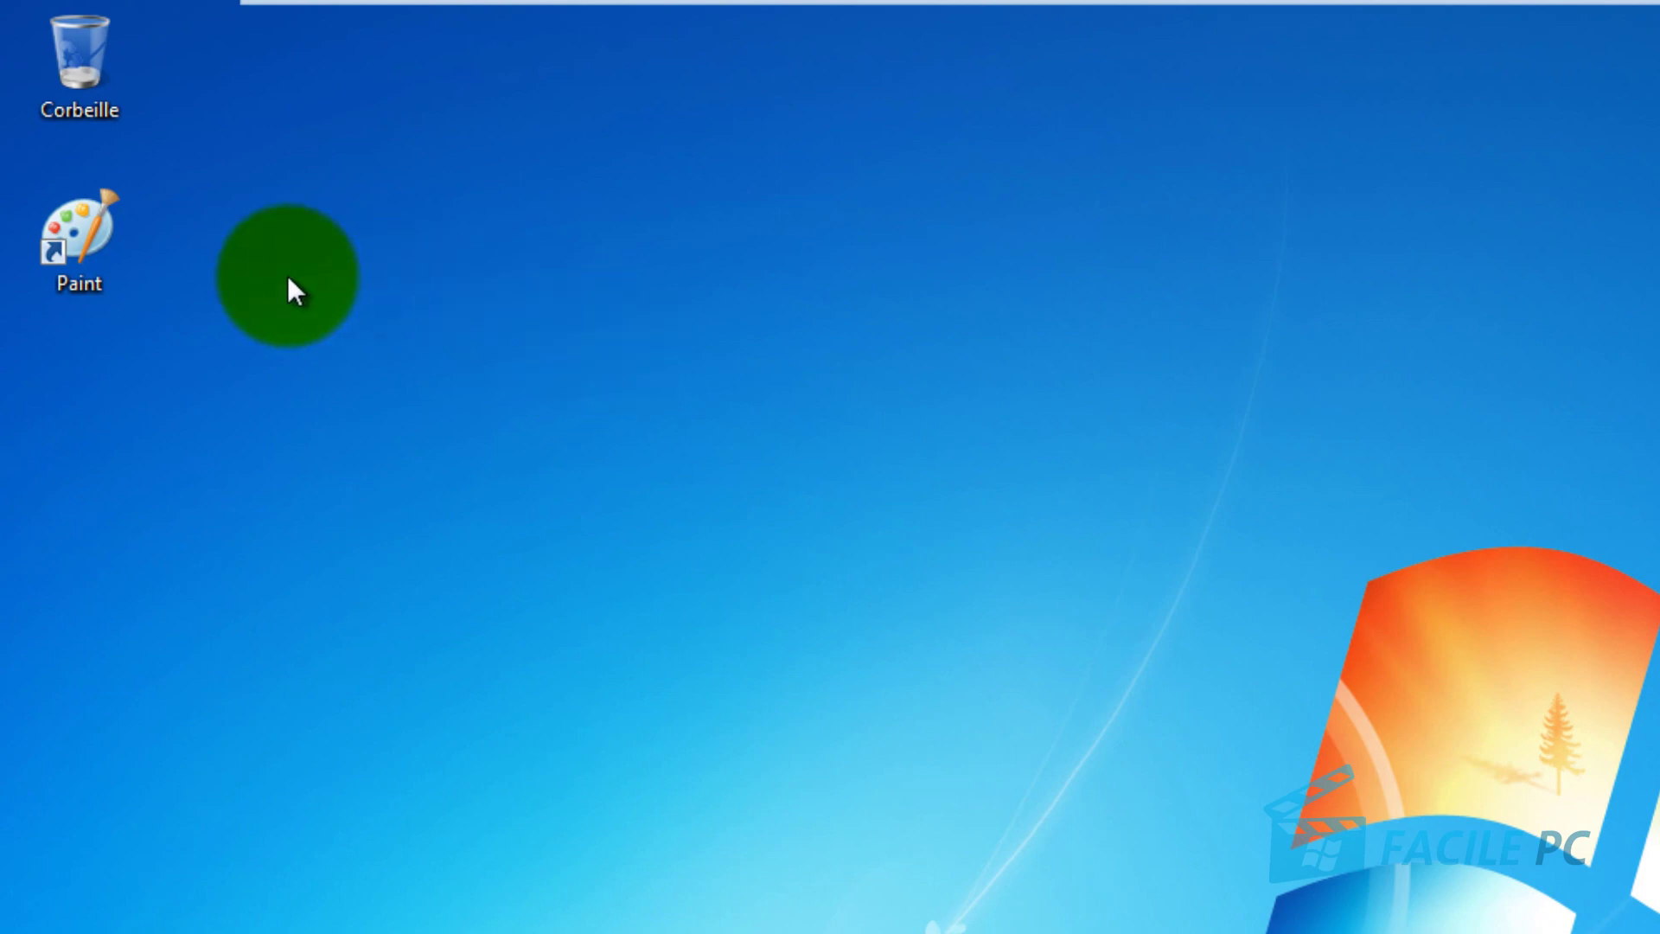
# Step: Assign Ctrl+Alt+P as the shortcut key in the desktop Paint shortcut's properties and apply the change
pyautogui.click(55, 242)
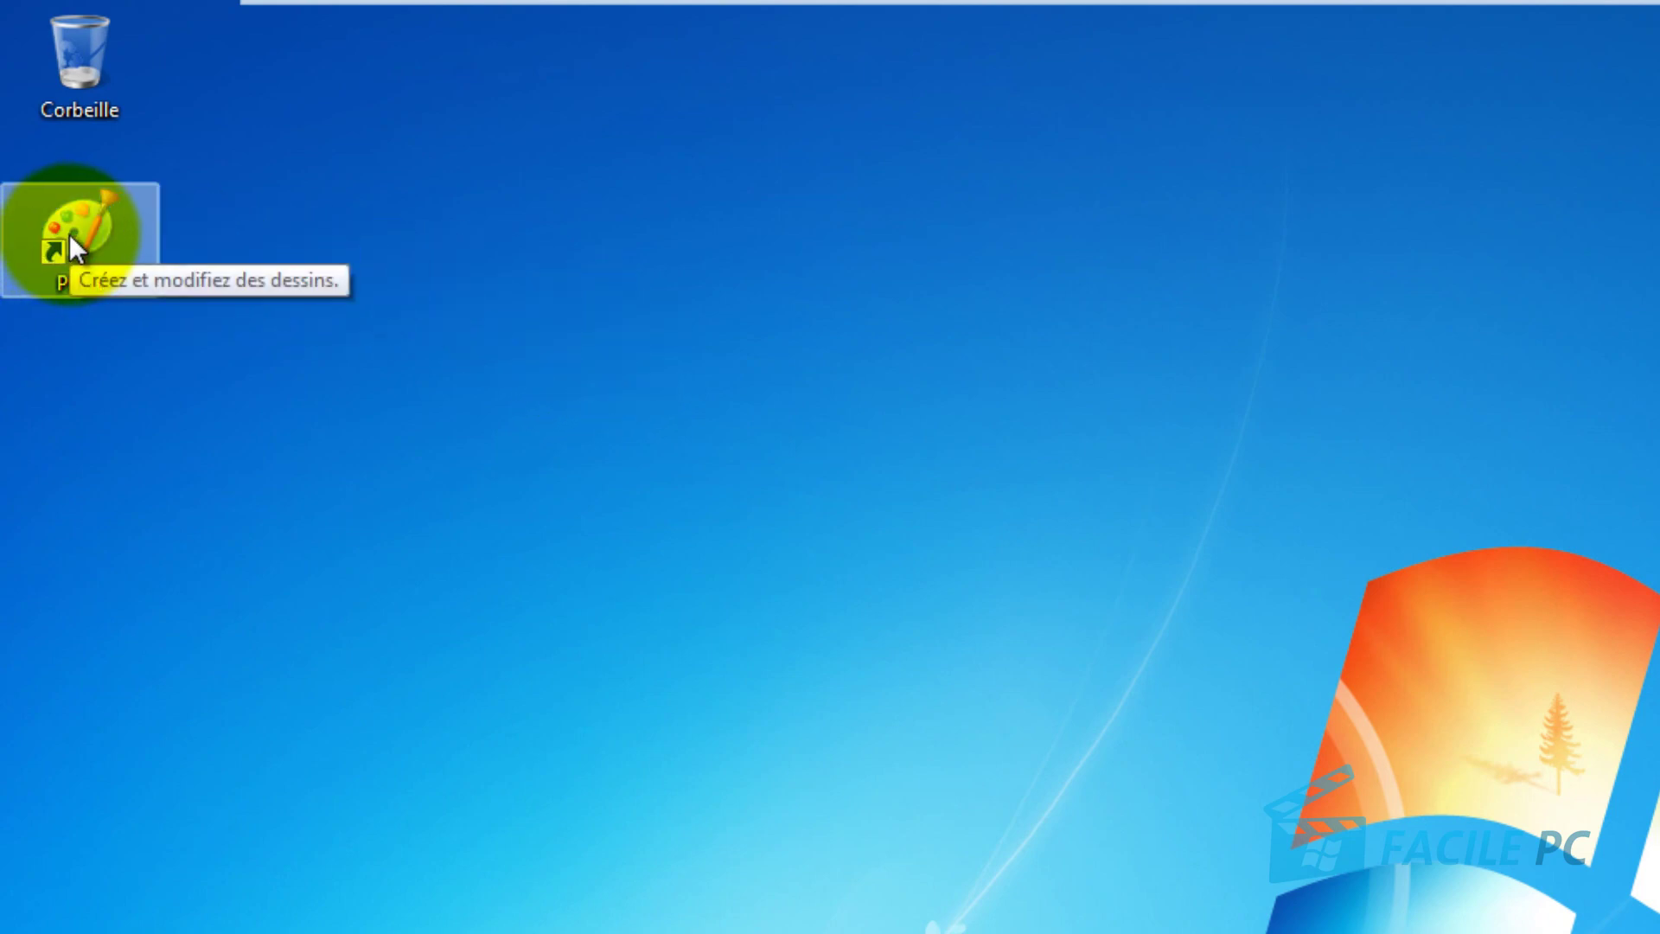
pyautogui.rightClick(70, 236)
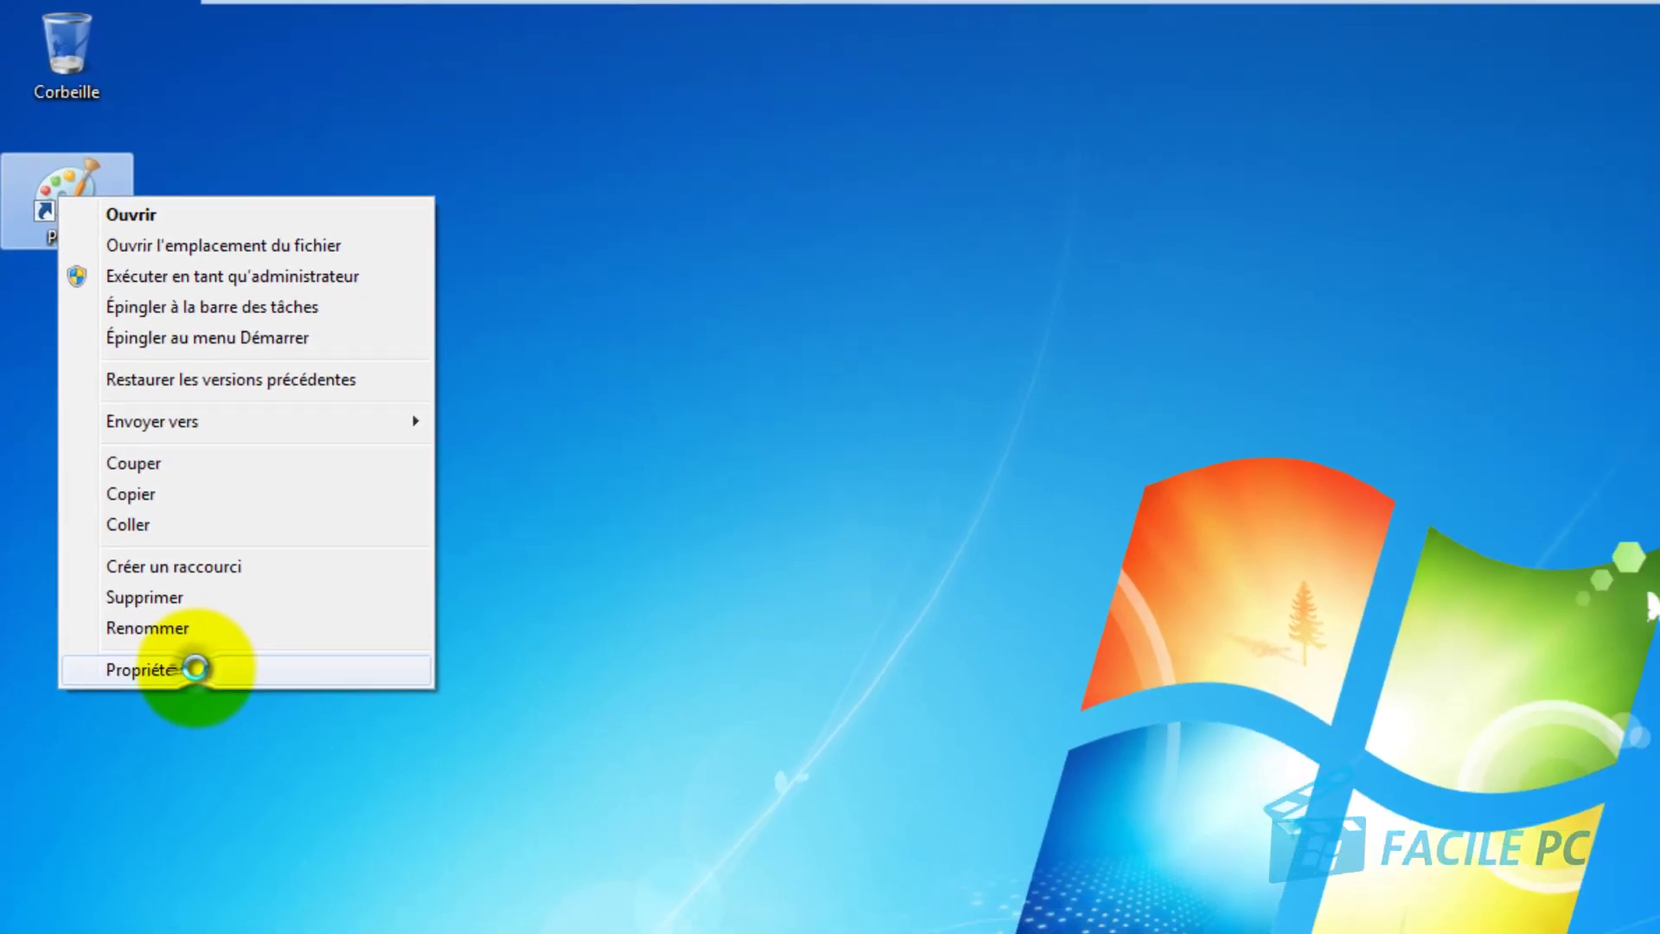
pyautogui.click(246, 803)
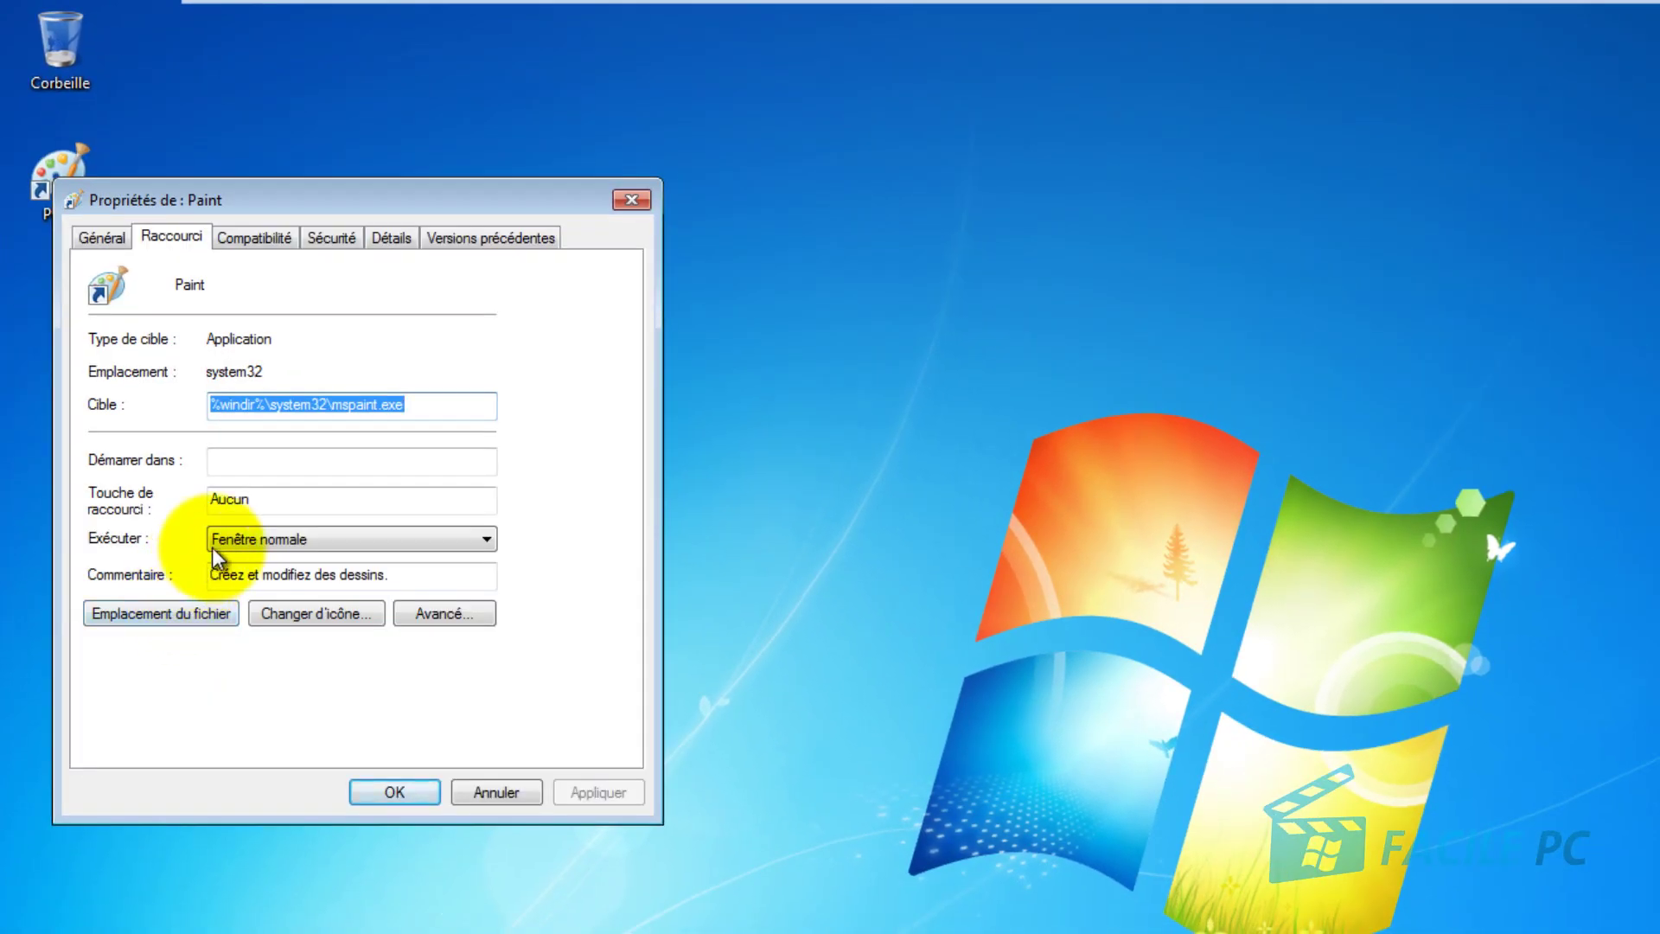
pyautogui.click(173, 245)
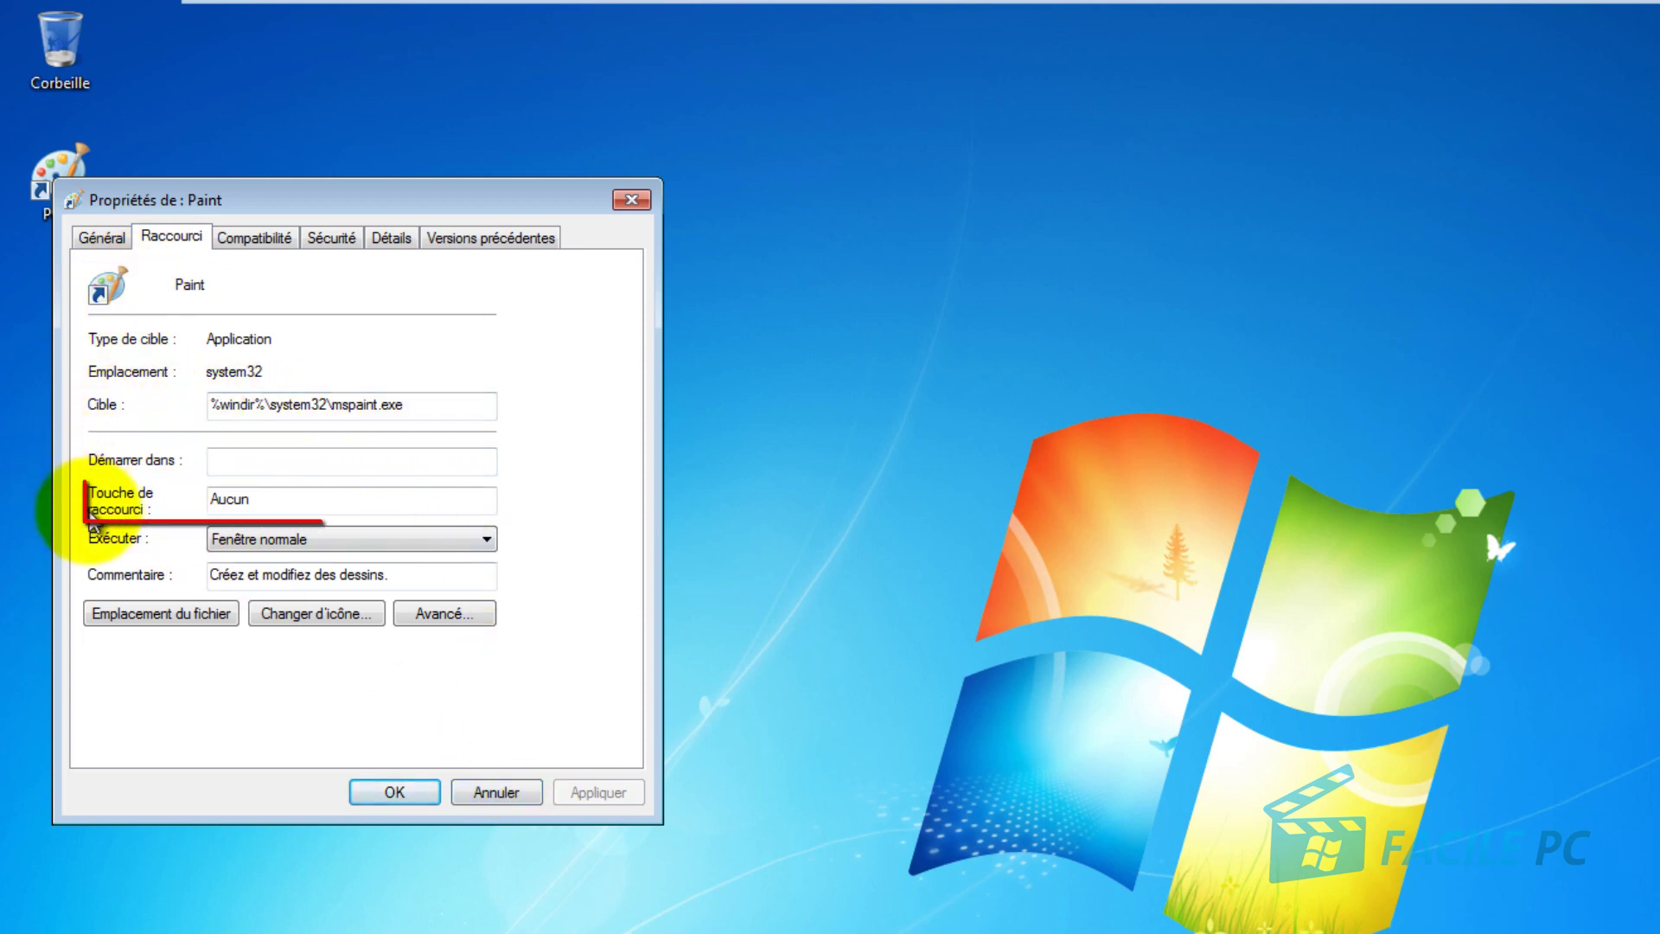
pyautogui.click(247, 502)
pyautogui.hotkey('ctrl', 'alt')
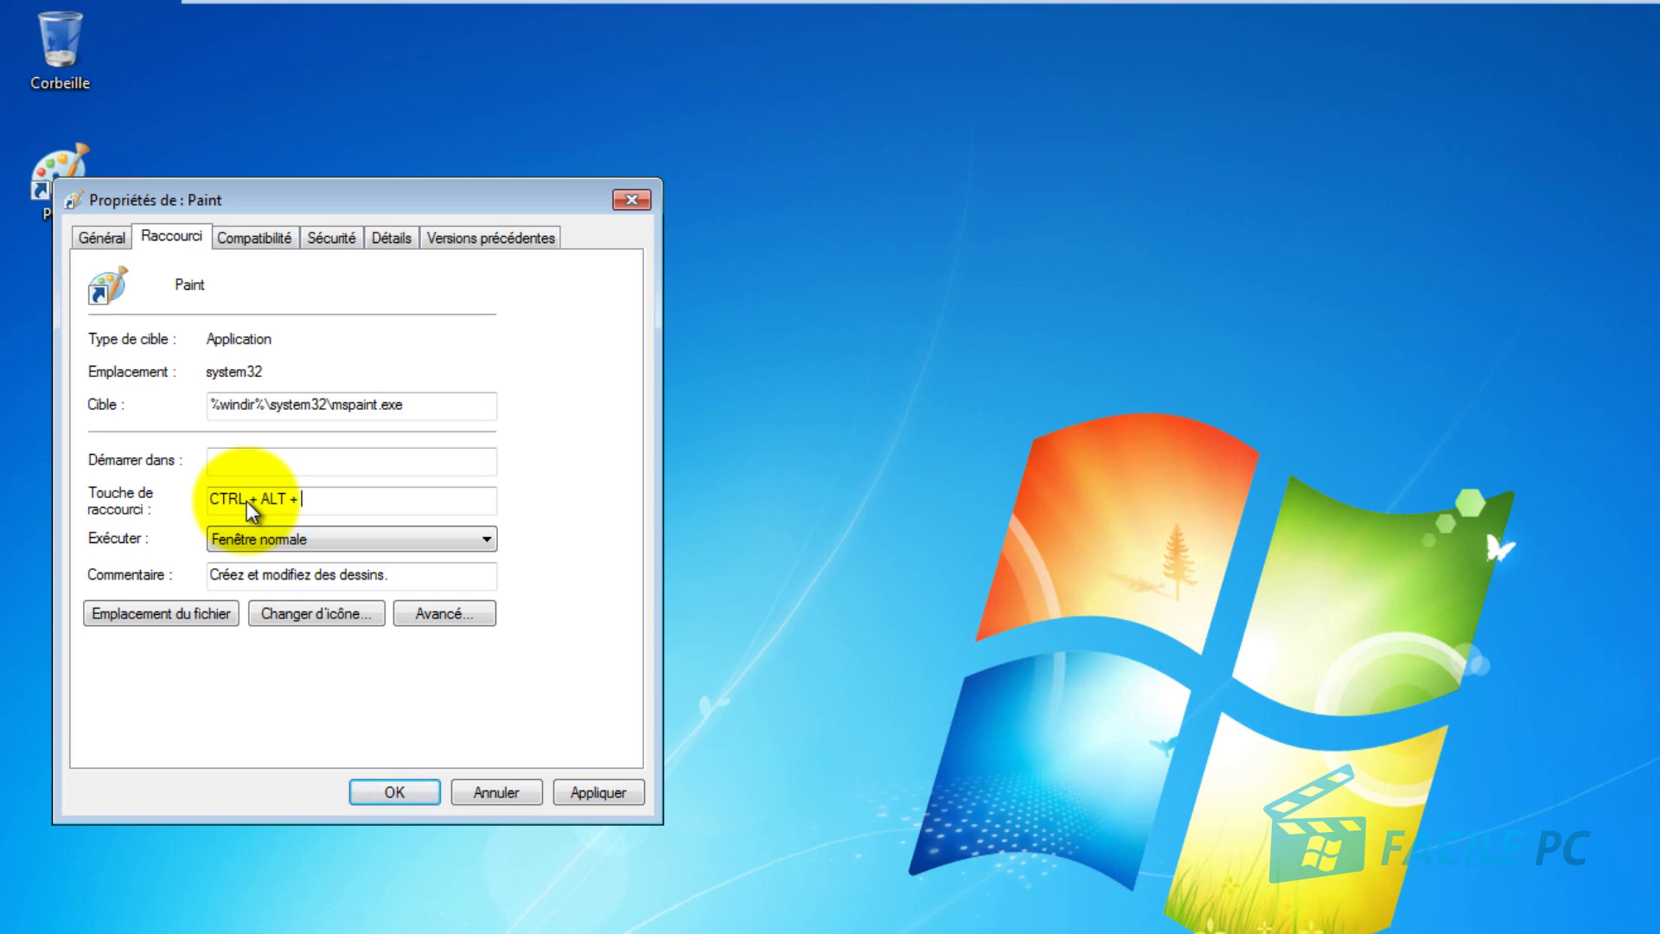
pyautogui.hotkey('ctrl', 'alt', 'p')
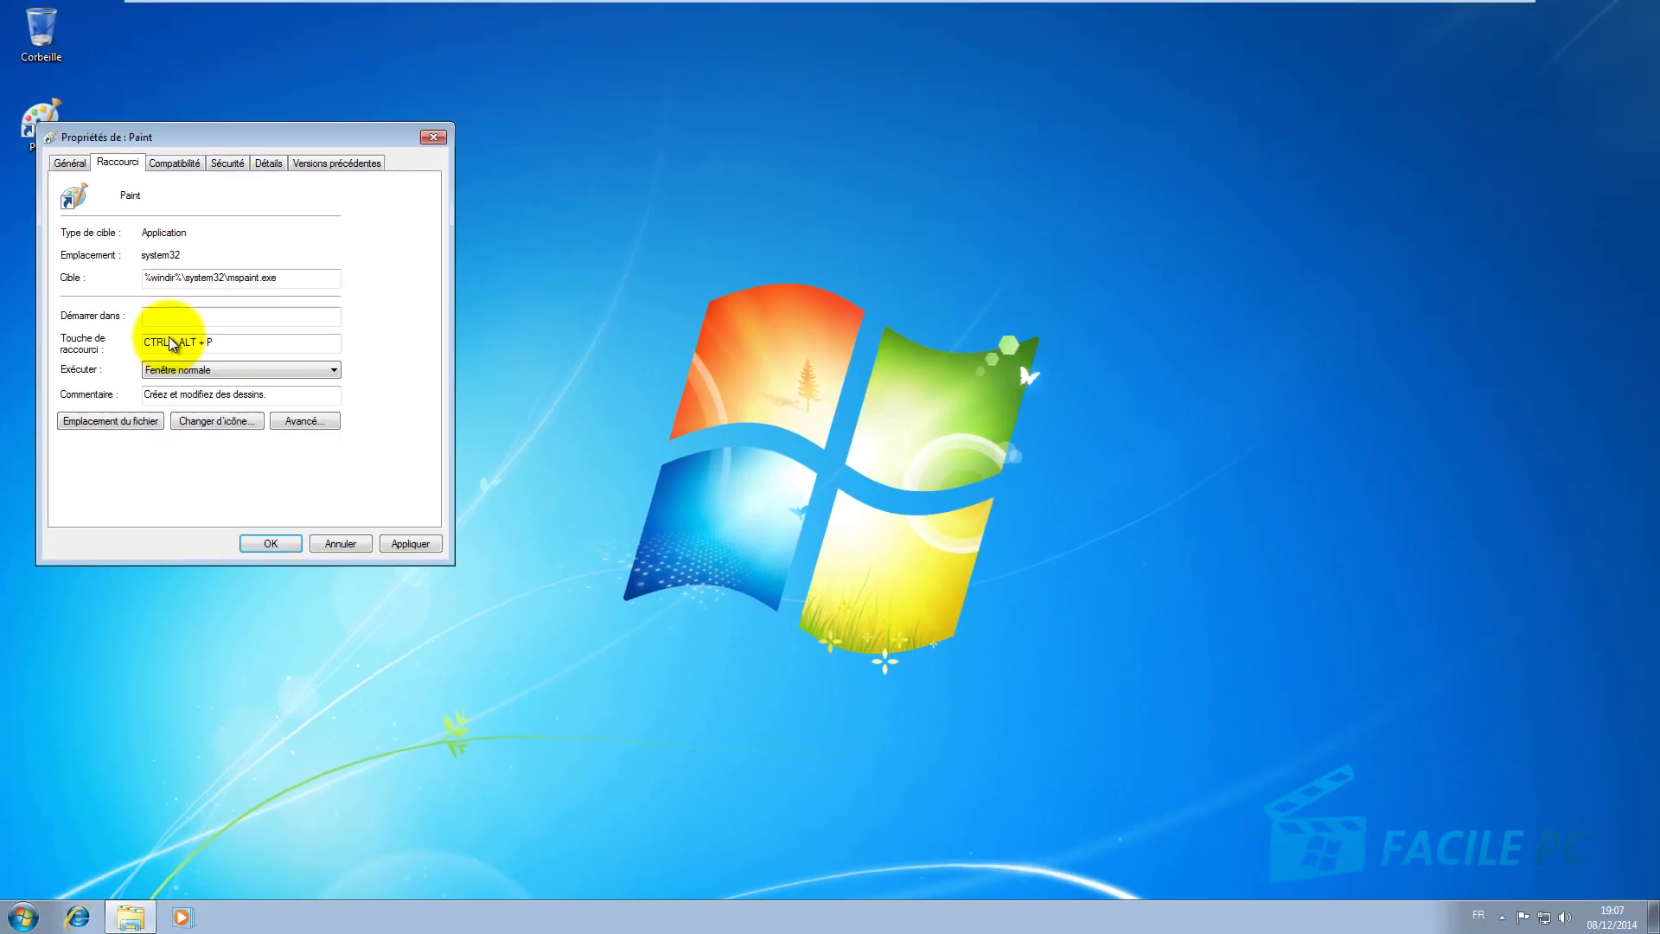
pyautogui.click(415, 542)
pyautogui.click(273, 544)
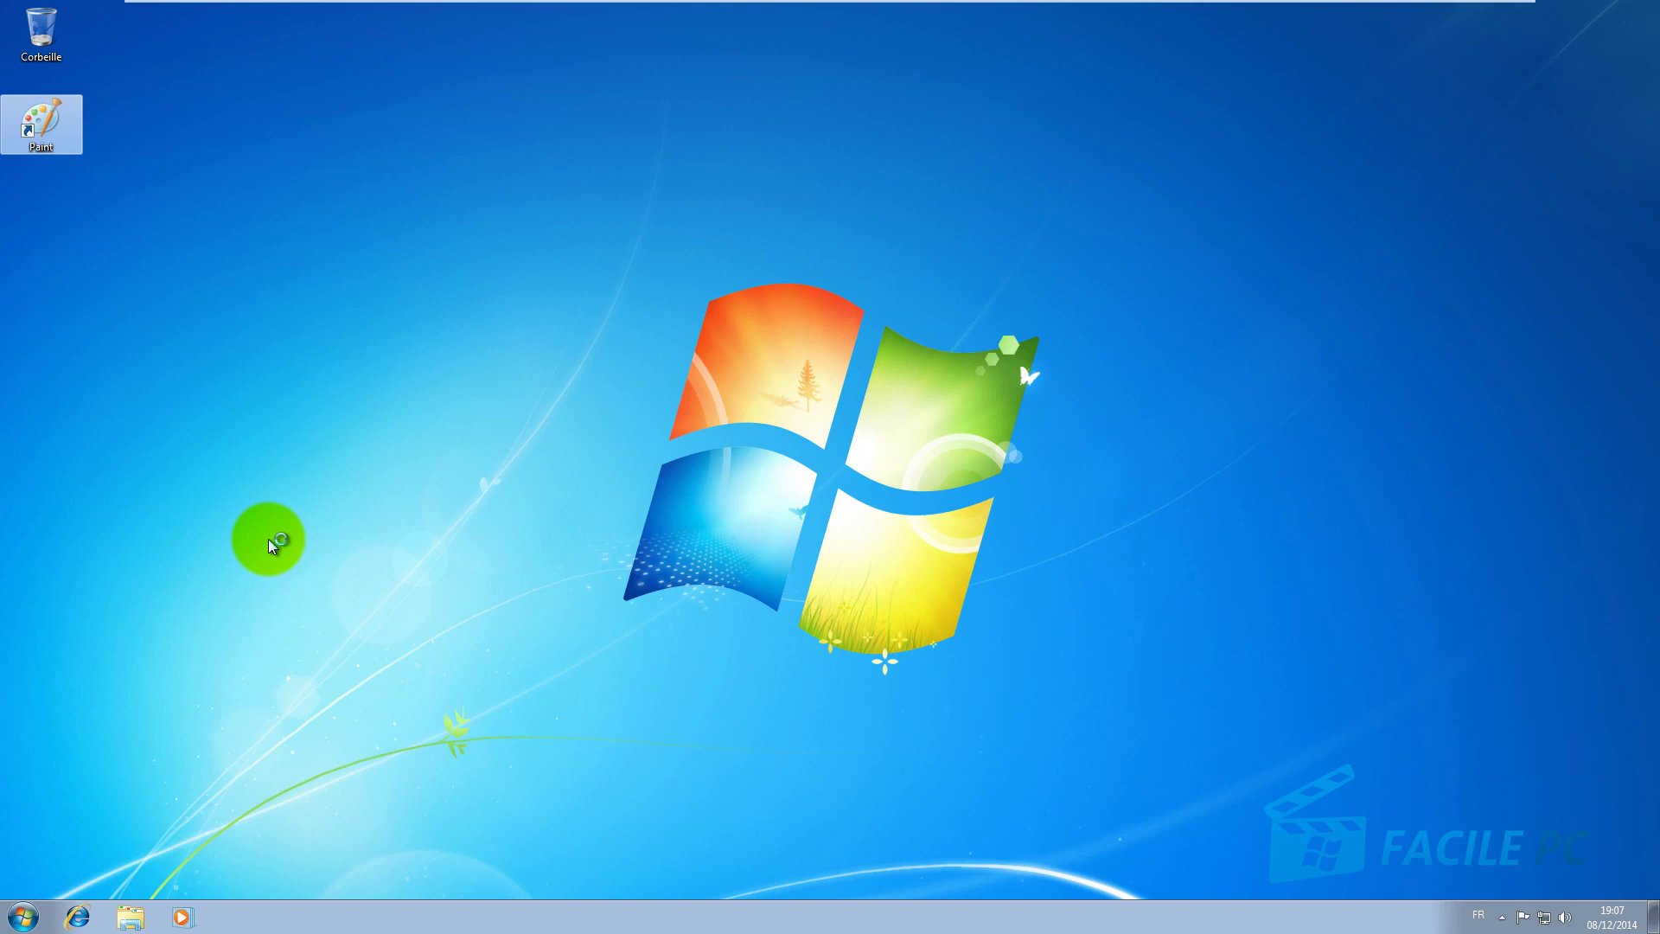
# Step: Test the assigned key combination by launching Paint from the desktop, and close the Paint window
pyautogui.click(269, 539)
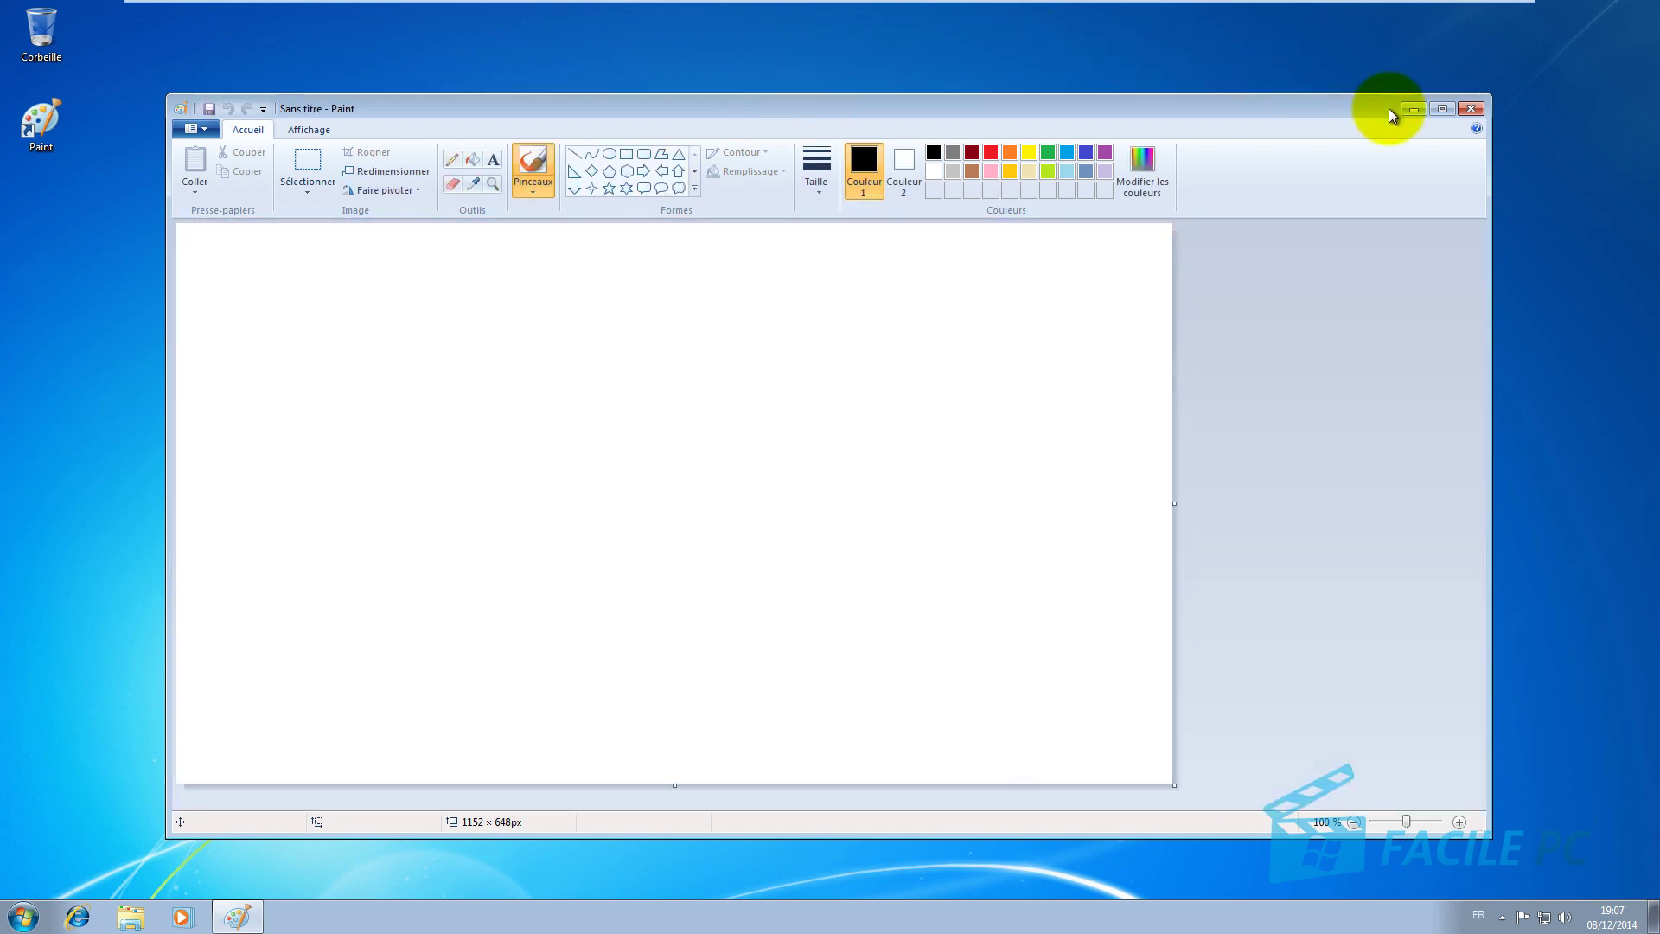
pyautogui.click(1470, 109)
# Step: Reopen the Paint shortcut's properties and clear its shortcut key back to Aucun
pyautogui.rightClick(41, 121)
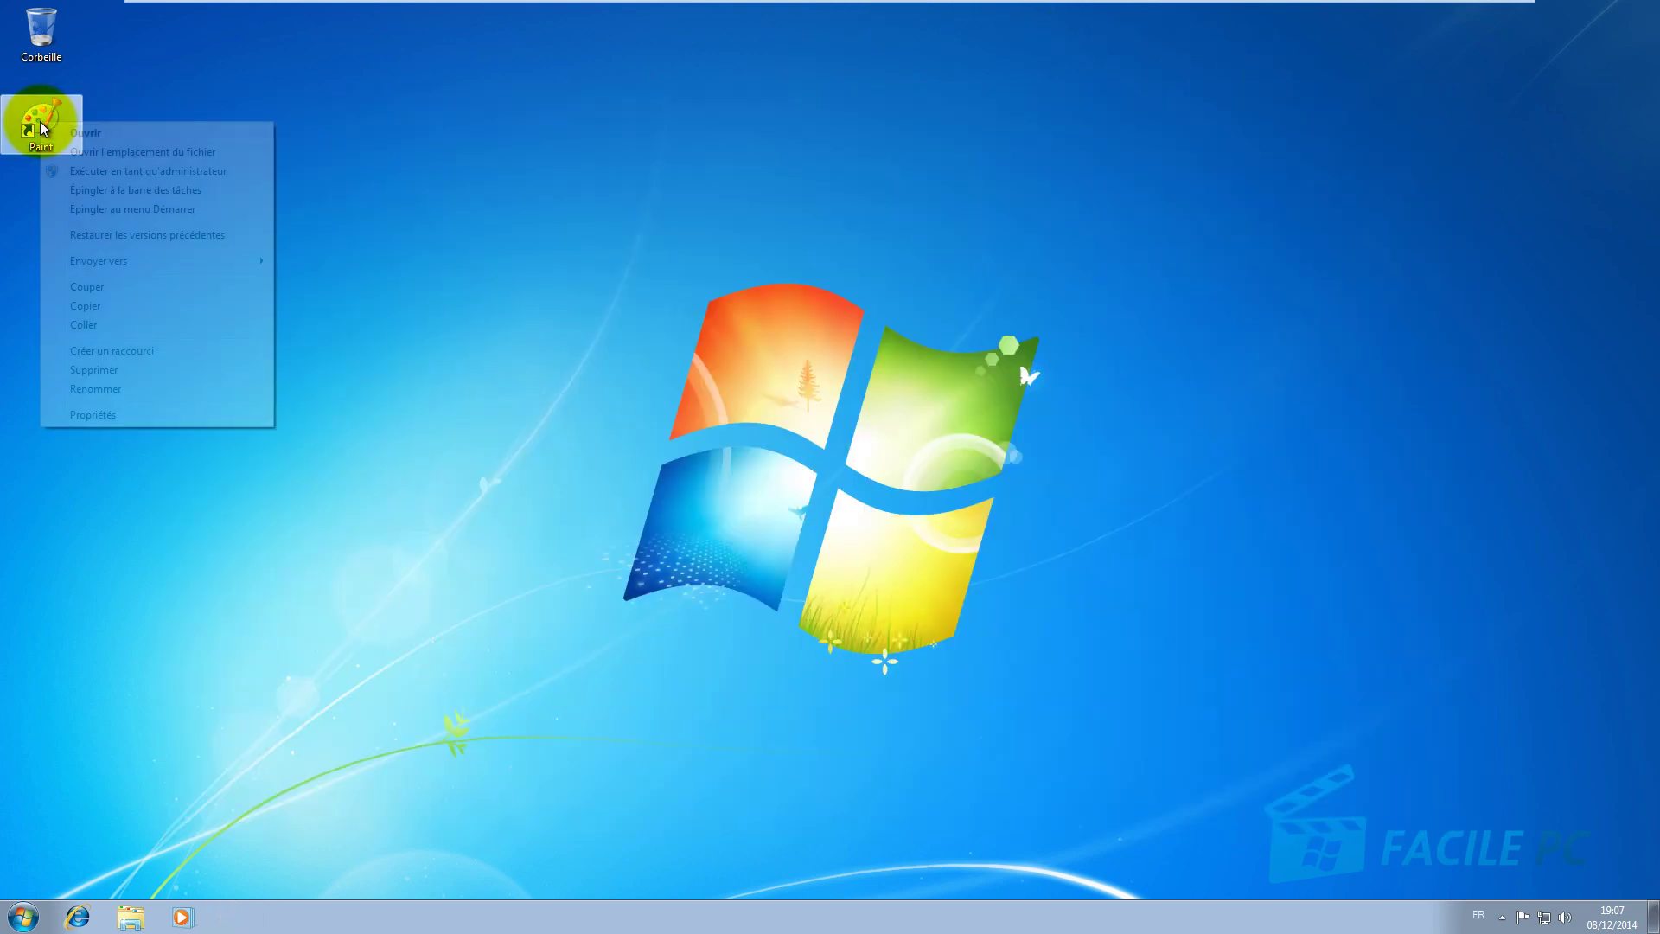
pyautogui.click(147, 416)
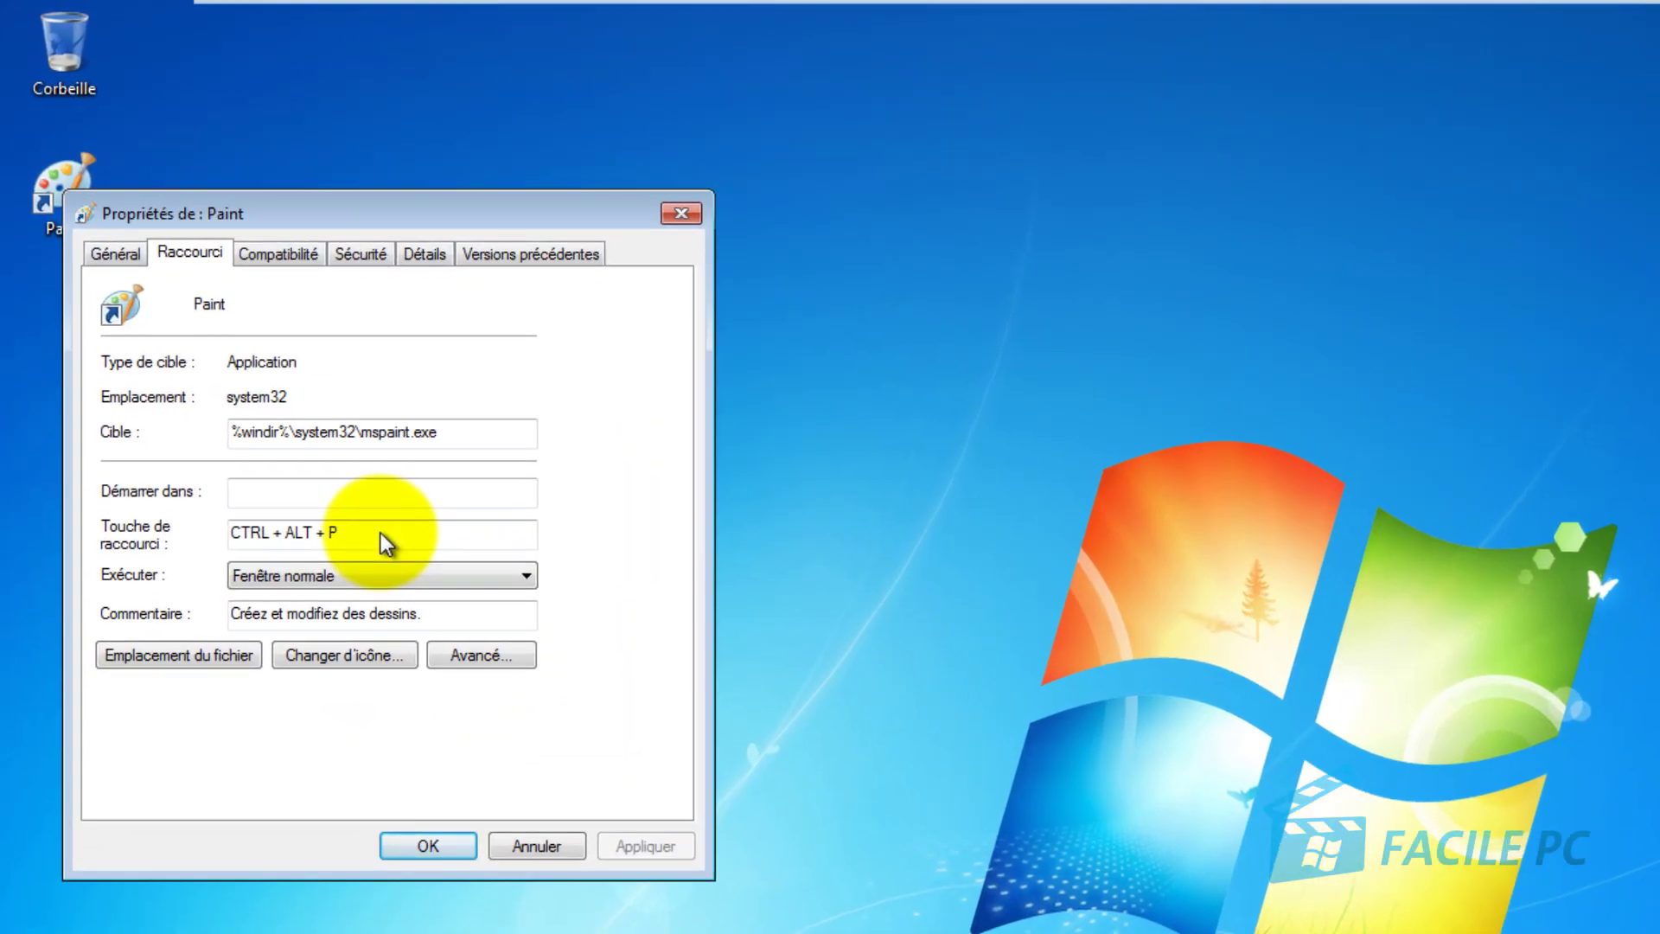
pyautogui.click(356, 528)
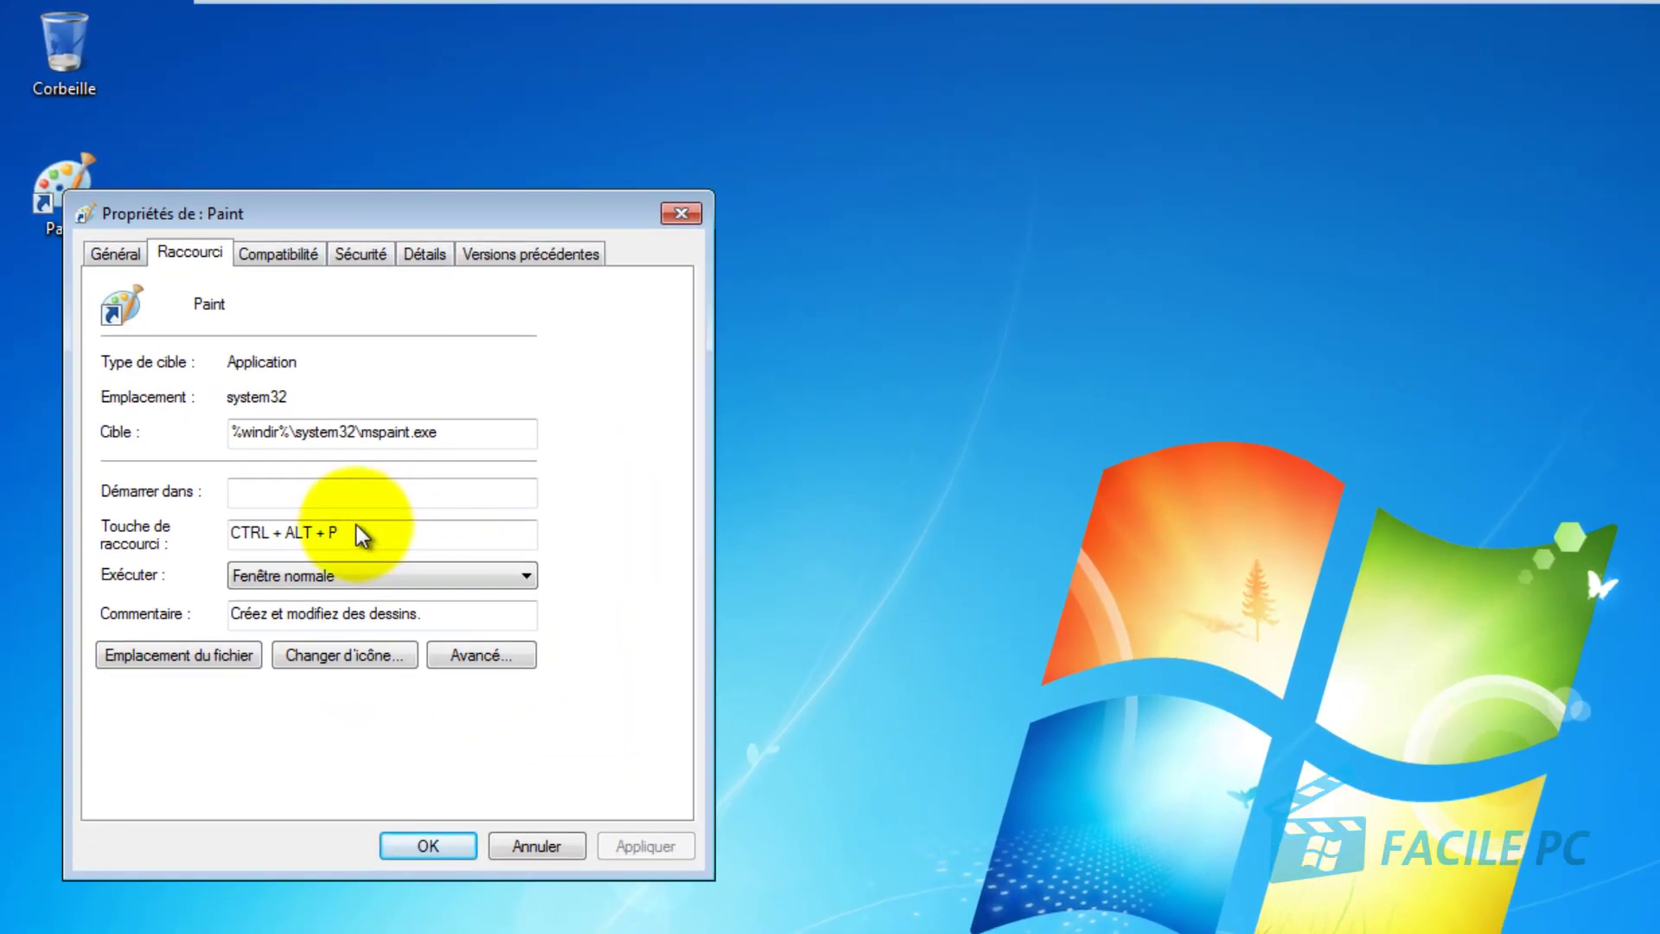
pyautogui.hotkey('ctrl', 'alt')
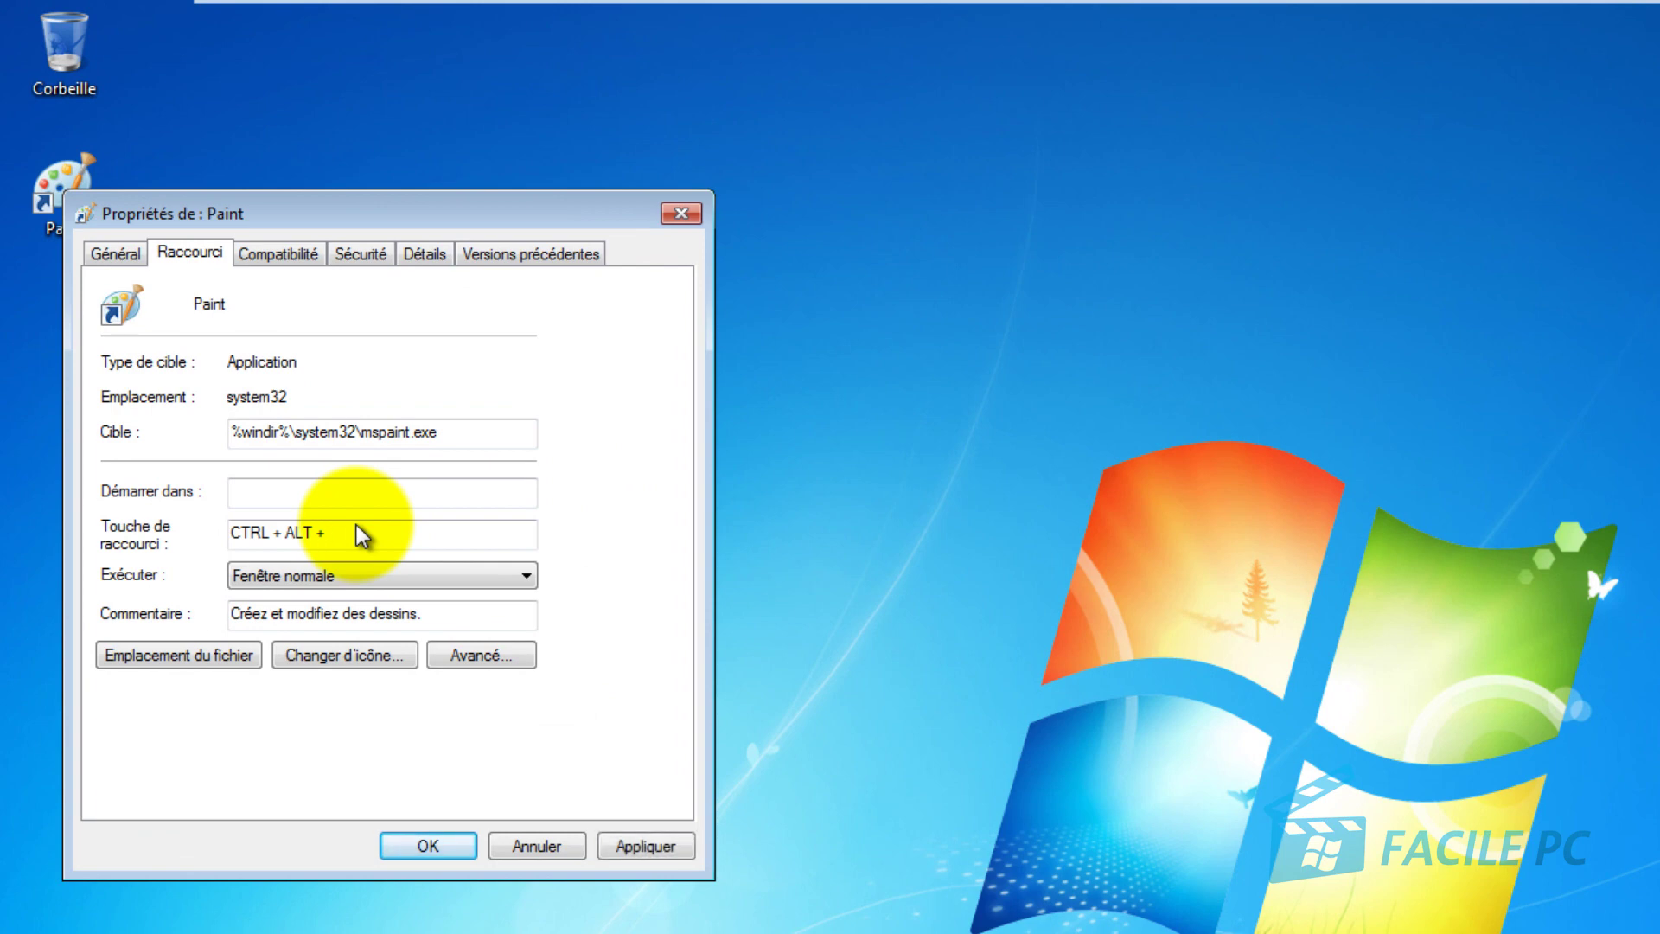
pyautogui.press('BackSpace')
pyautogui.hotkey('ctrl', 'alt')
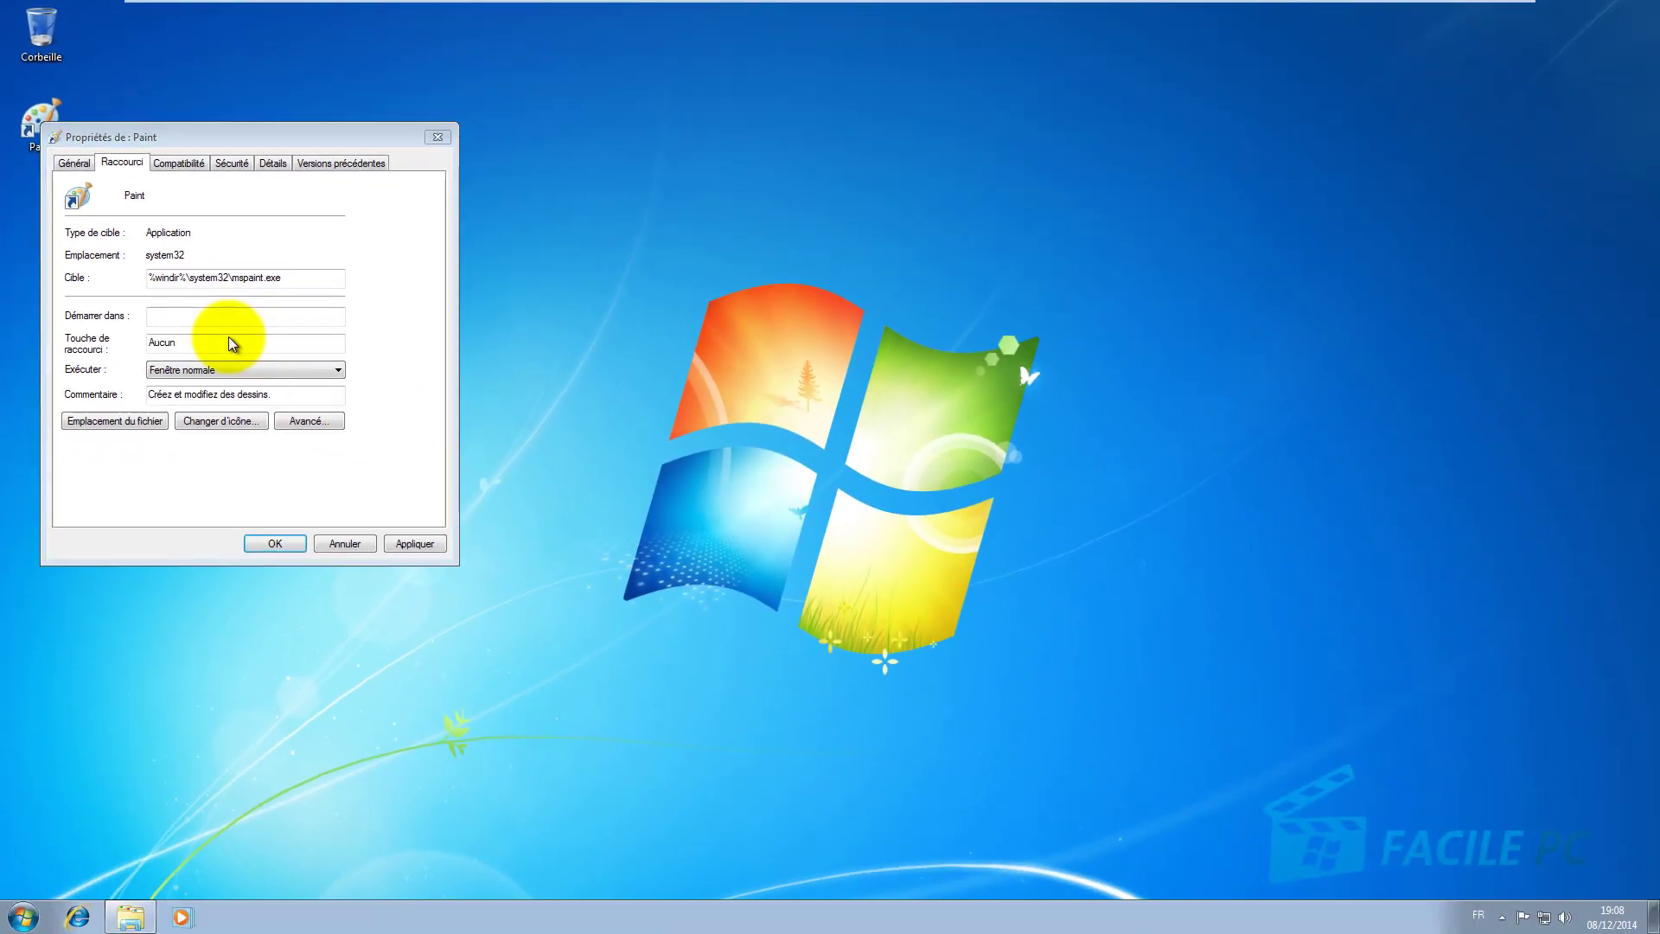
# Step: Close the launched Paint window, enter Ctrl+Alt+P again as the shortcut key, and confirm the shortcut's properties
pyautogui.hotkey('ctrl', 'alt', 'p')
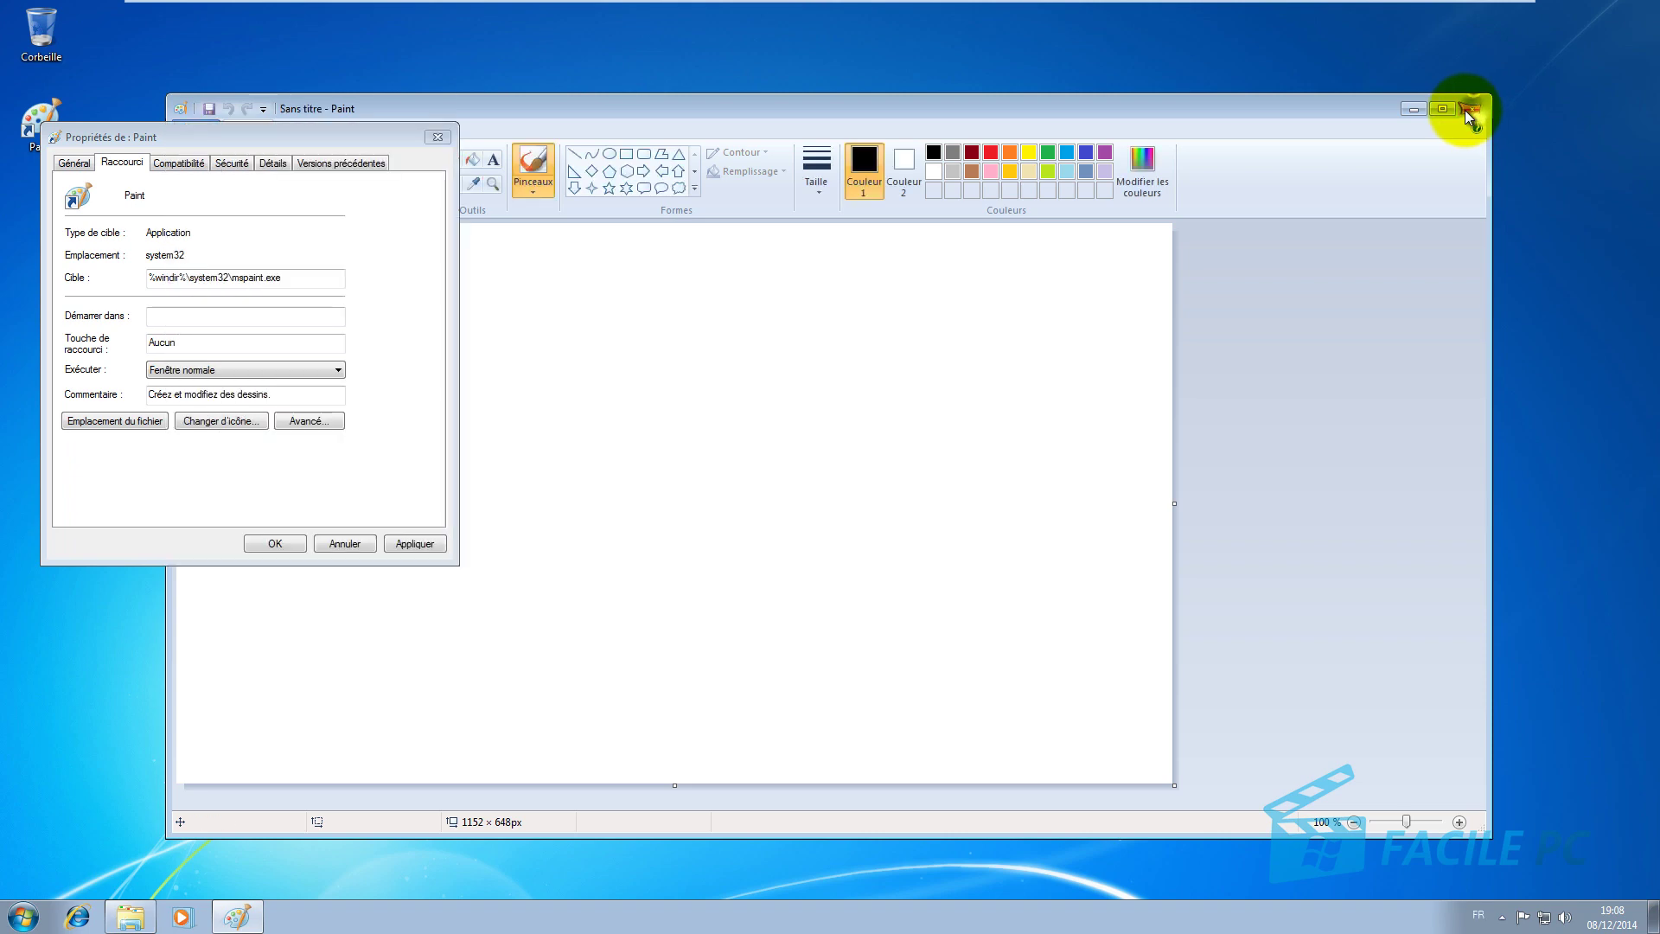
pyautogui.click(1470, 109)
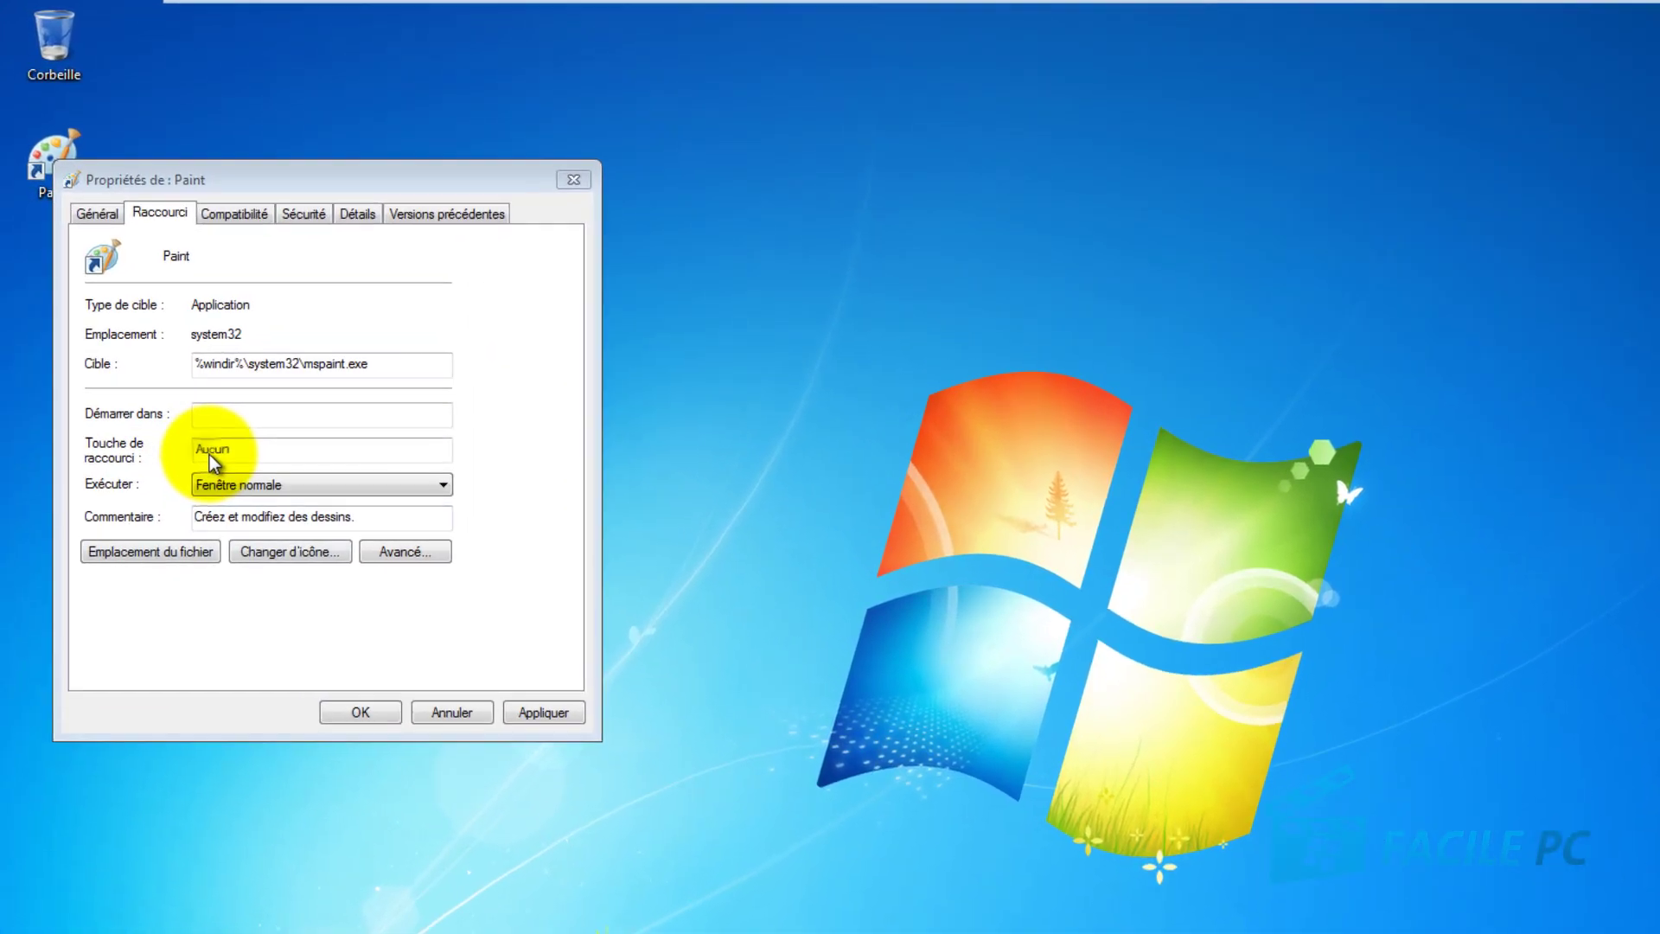
pyautogui.click(165, 345)
pyautogui.hotkey('ctrl', 'alt', 'p')
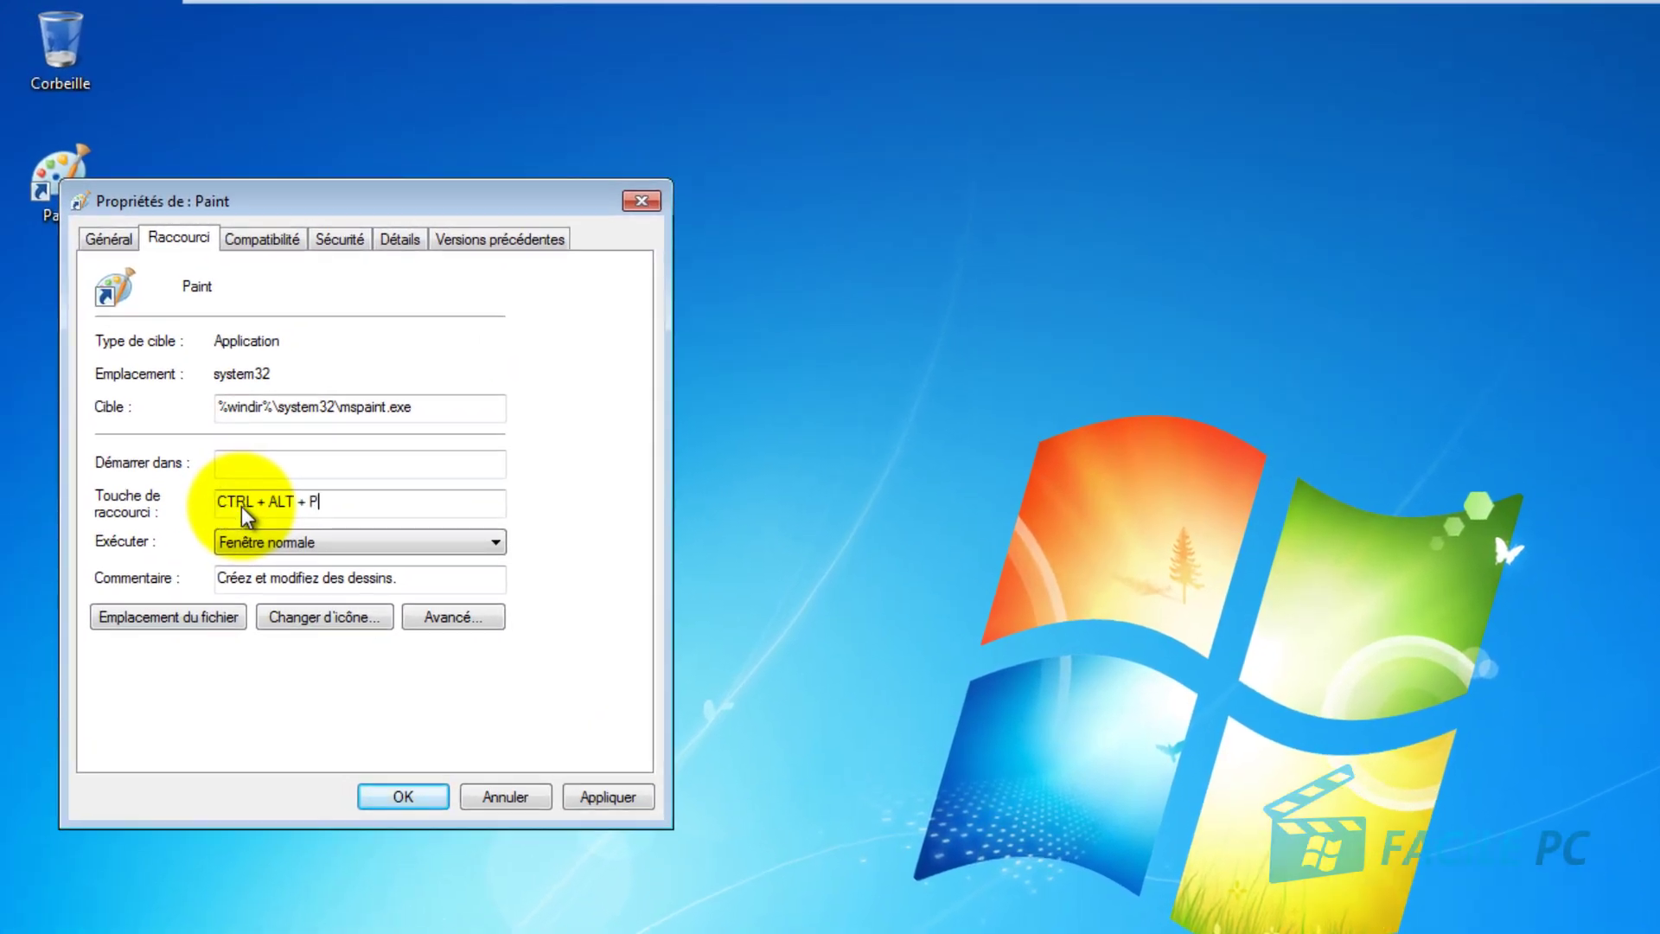
pyautogui.click(591, 793)
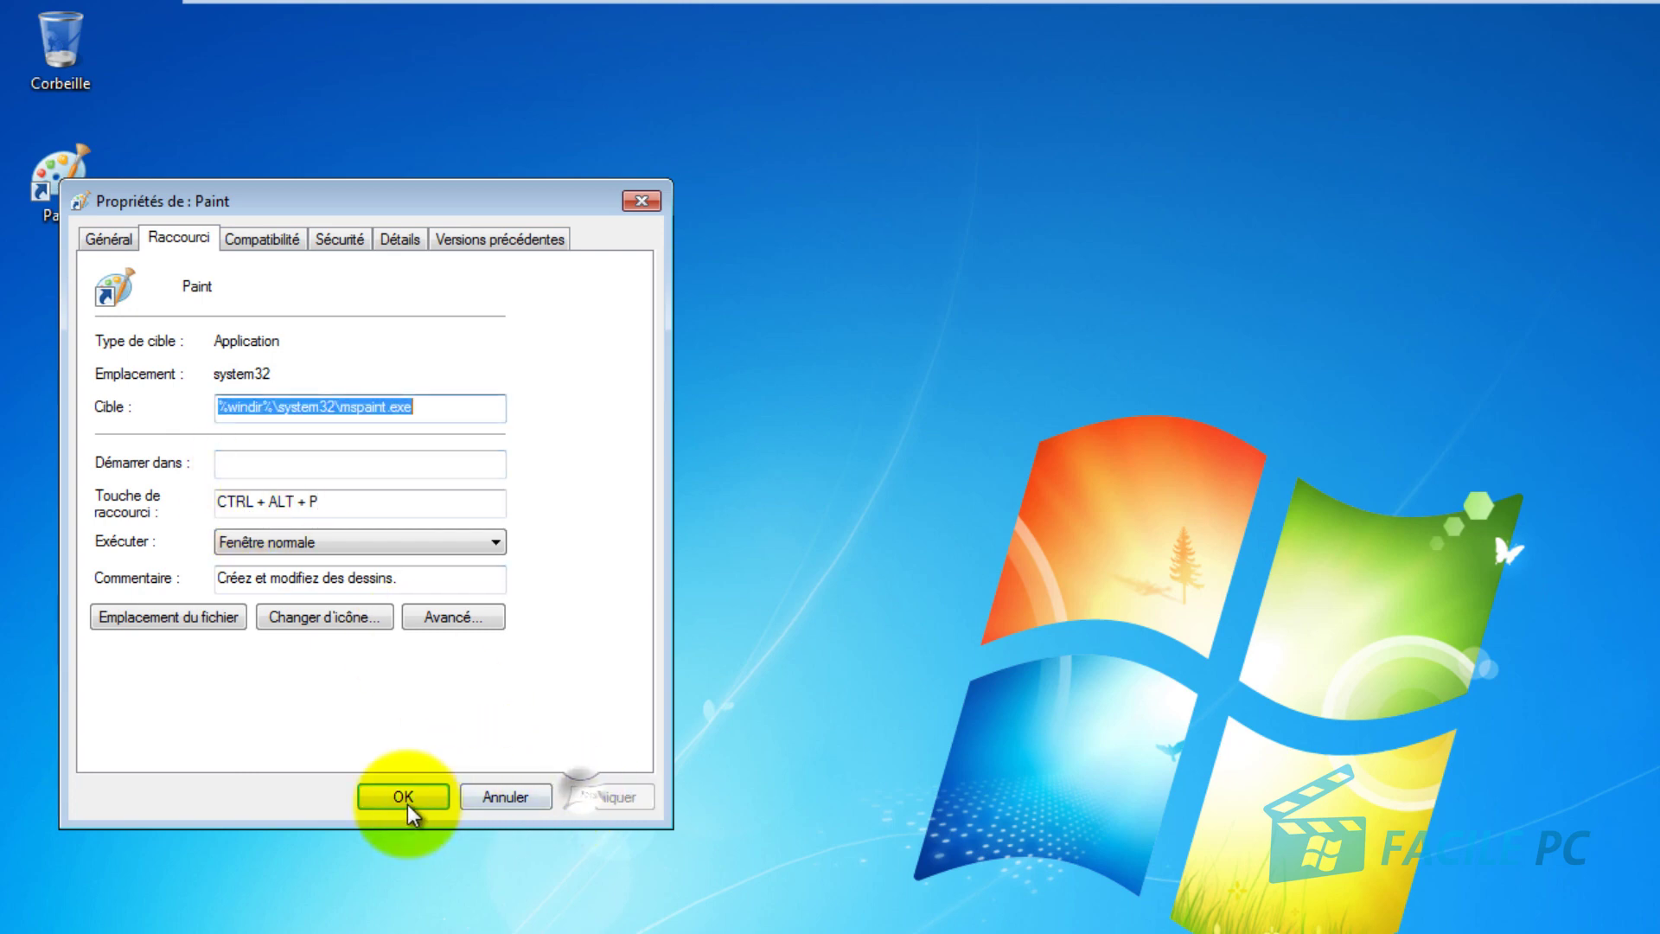
pyautogui.click(407, 797)
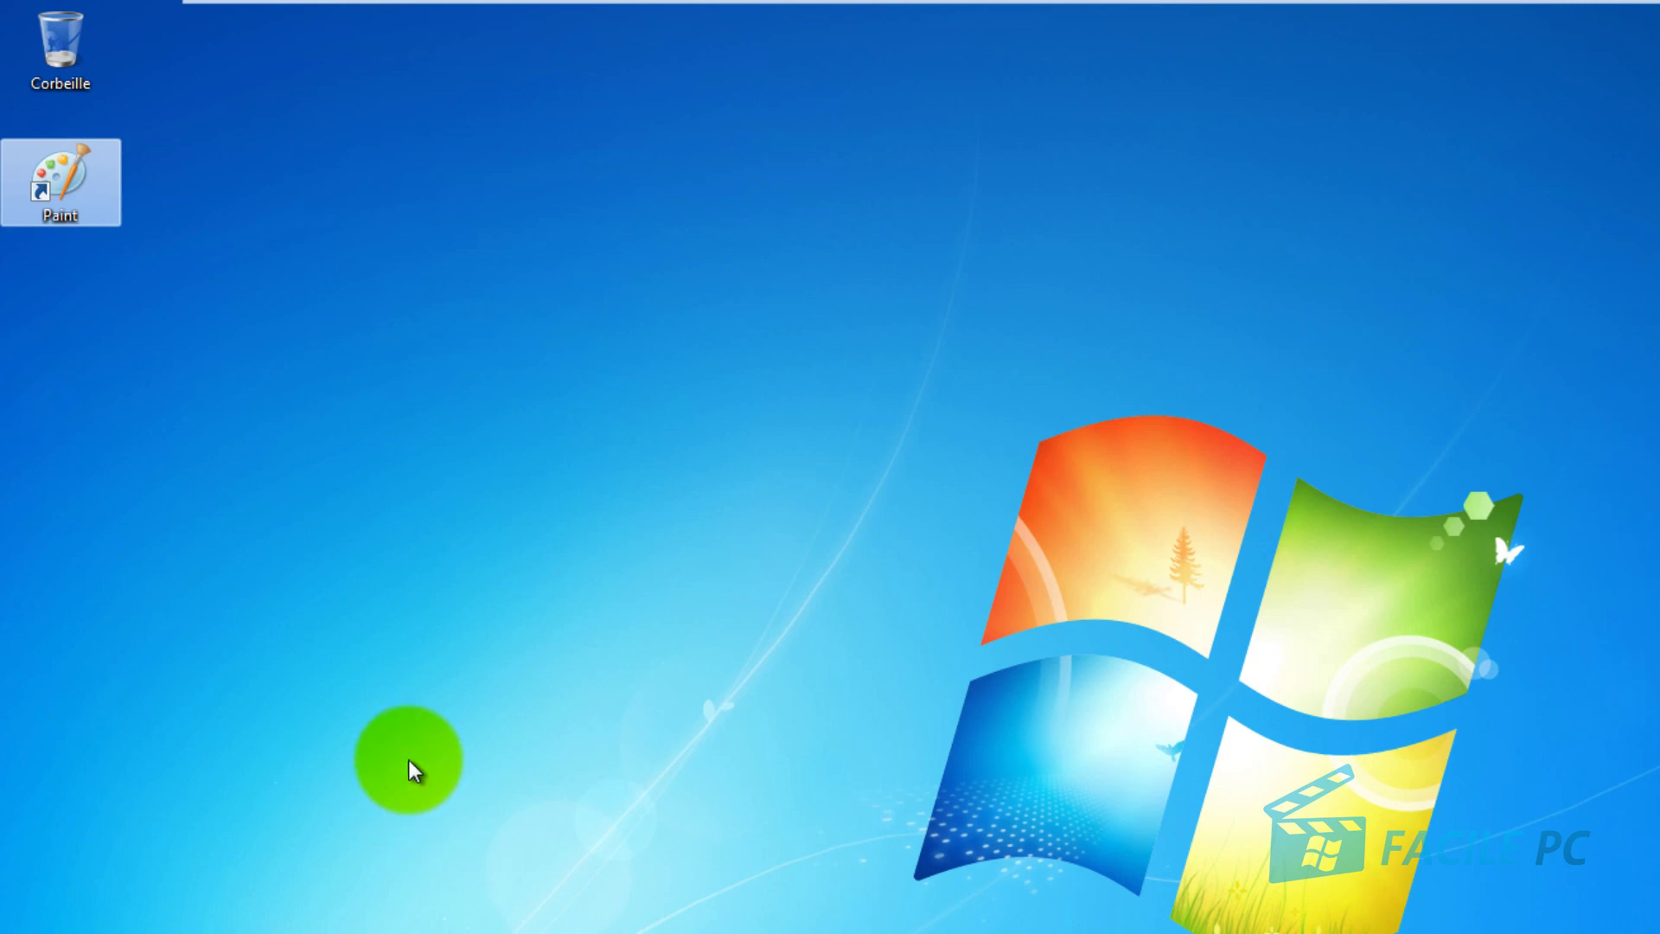
# Step: Delete the Paint shortcut from the desktop, sending it to the recycle bin
pyautogui.rightClick(60, 181)
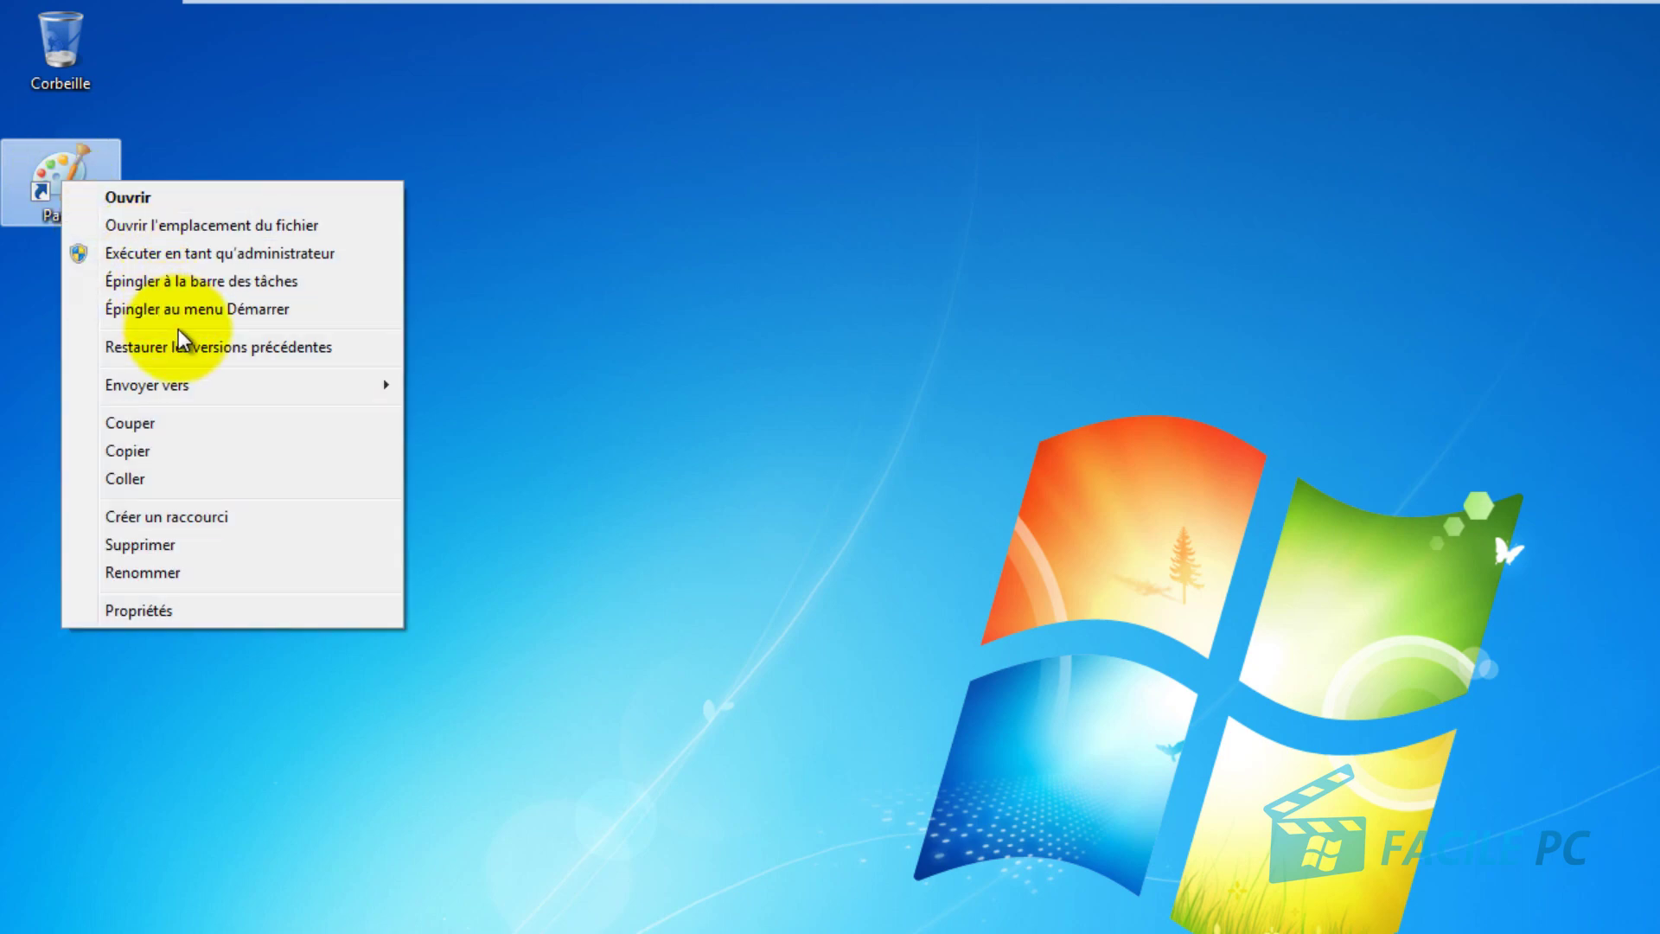
pyautogui.click(201, 546)
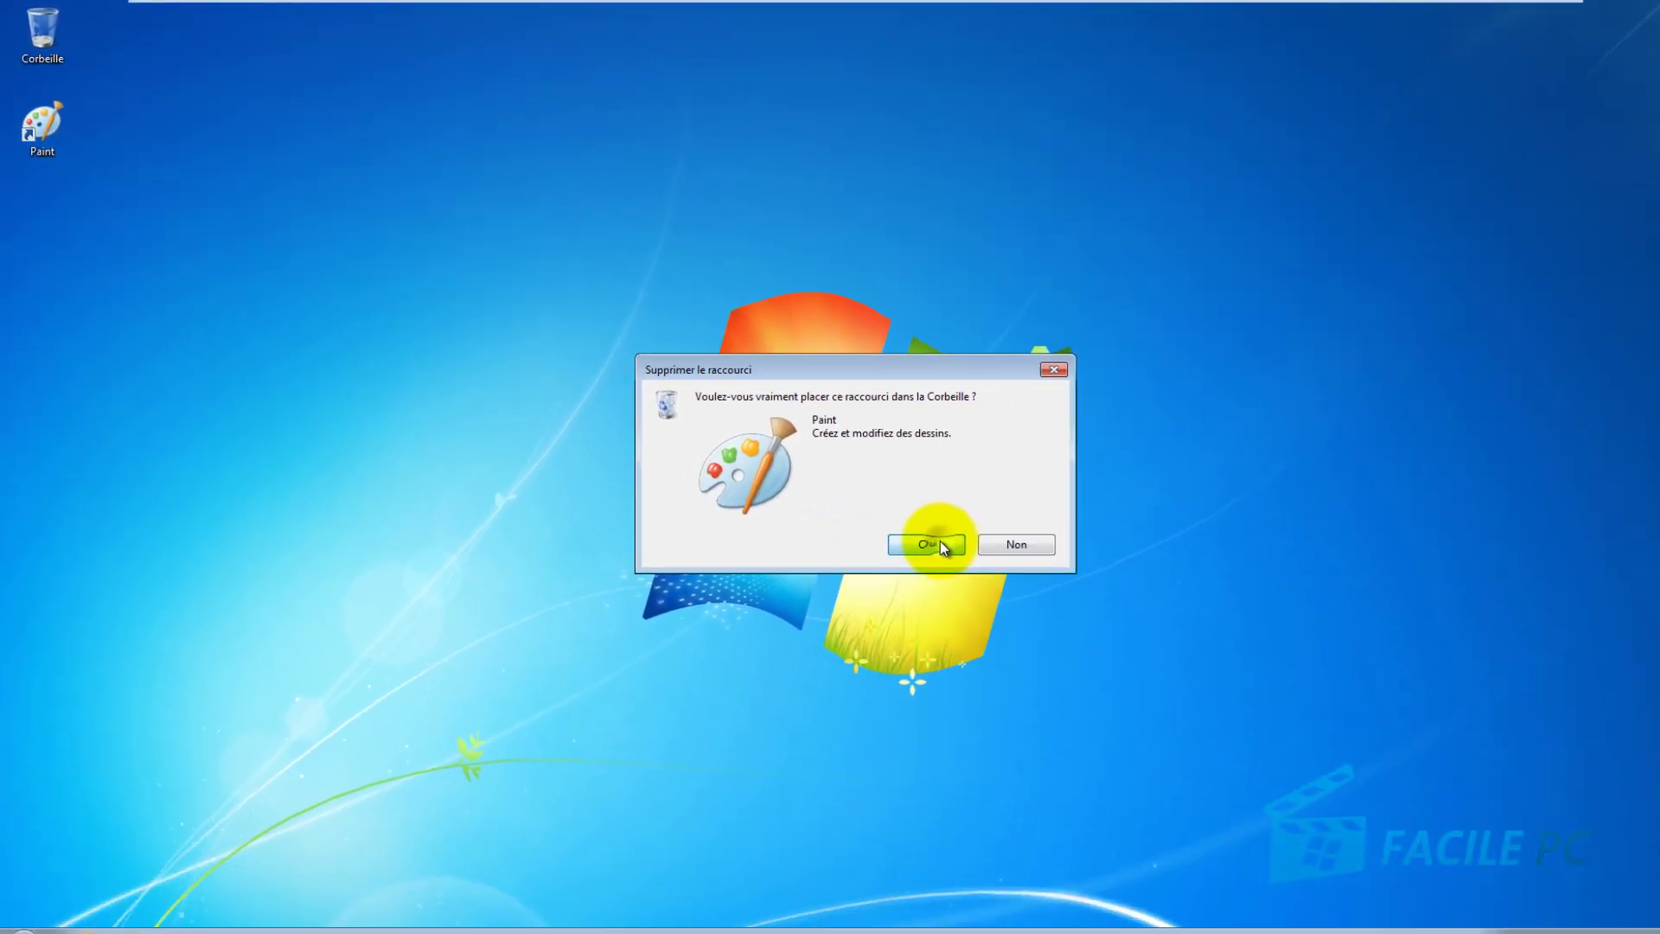
pyautogui.click(941, 543)
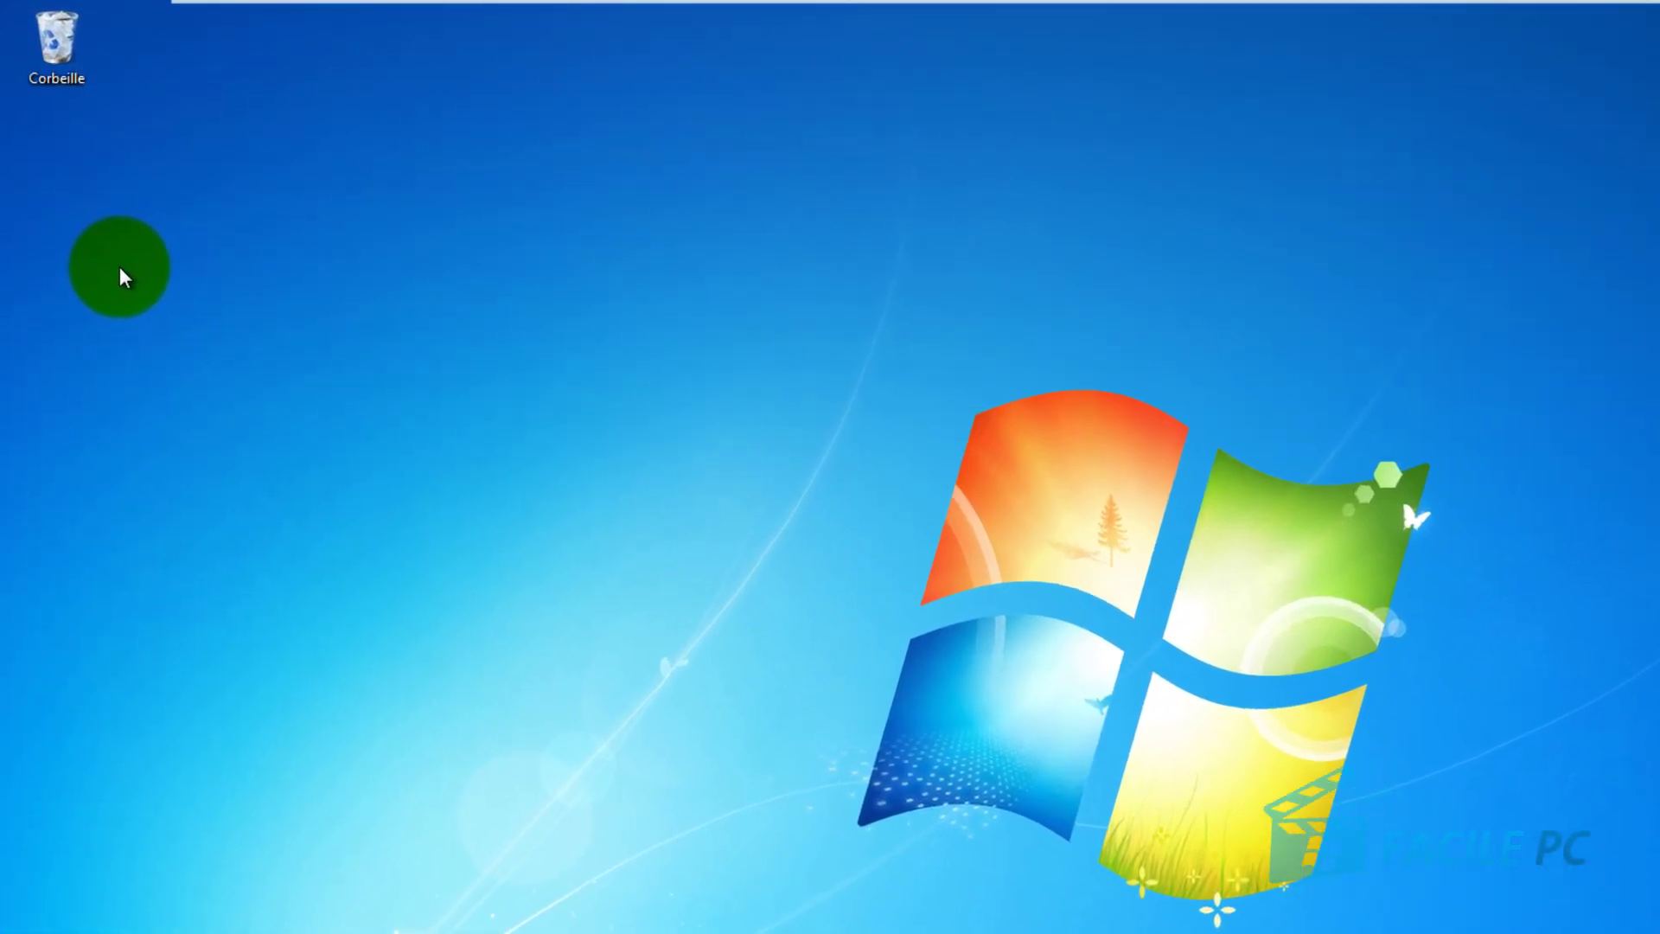
# Step: Start creating a new shortcut on the empty desktop
pyautogui.rightClick(121, 270)
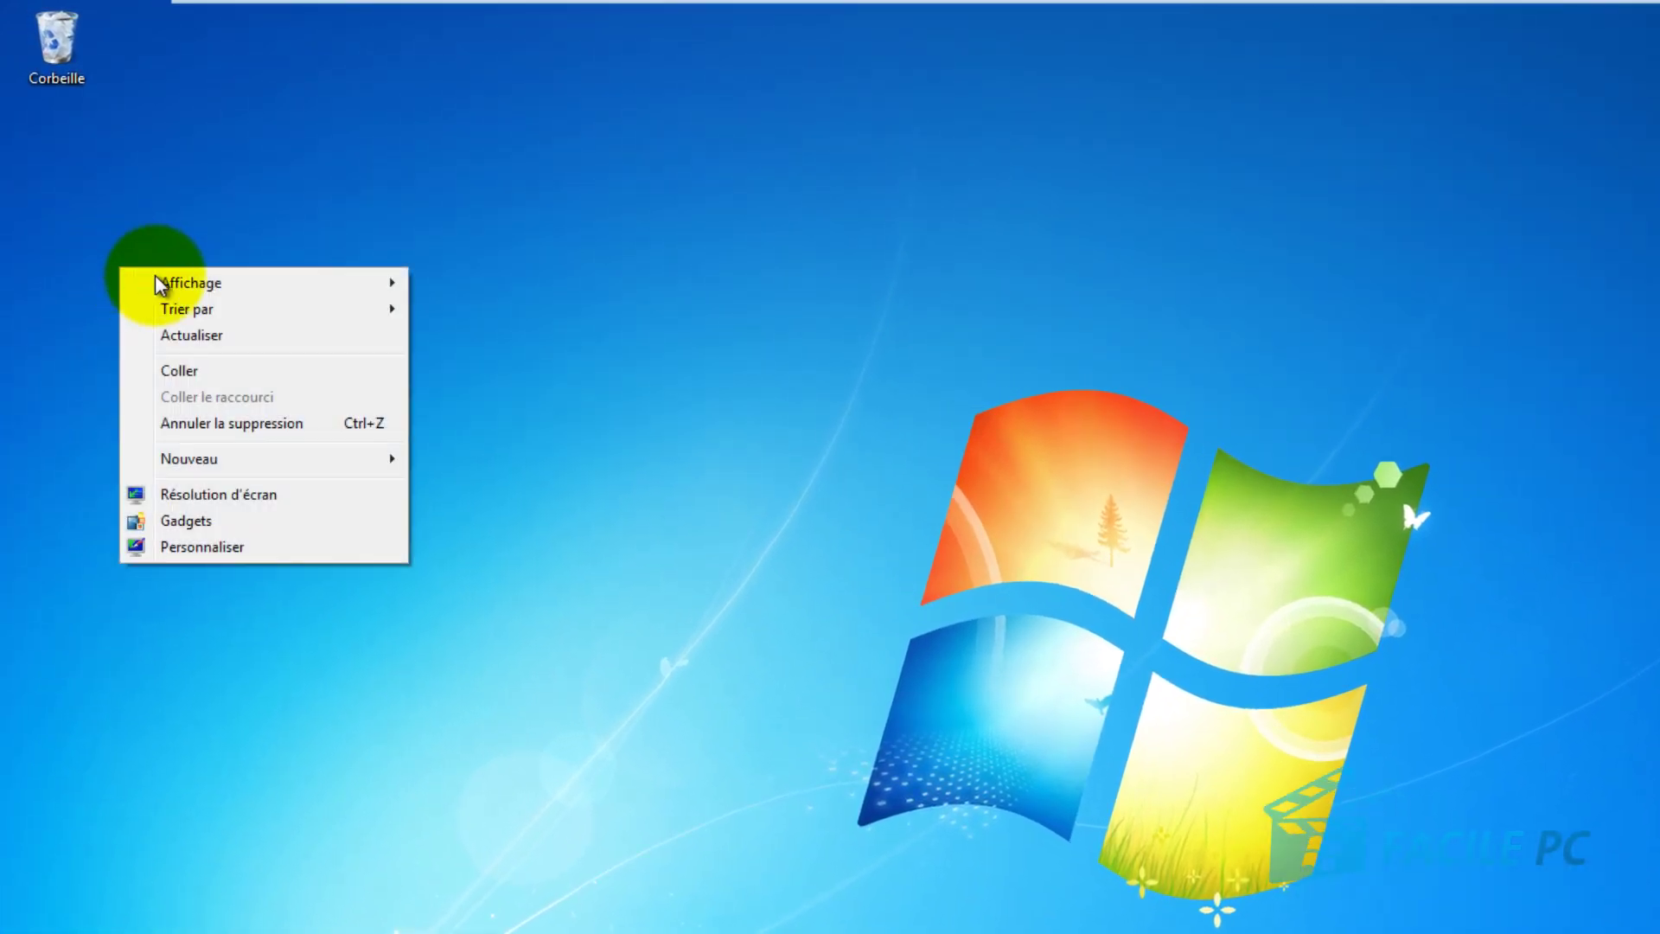
pyautogui.moveTo(321, 465)
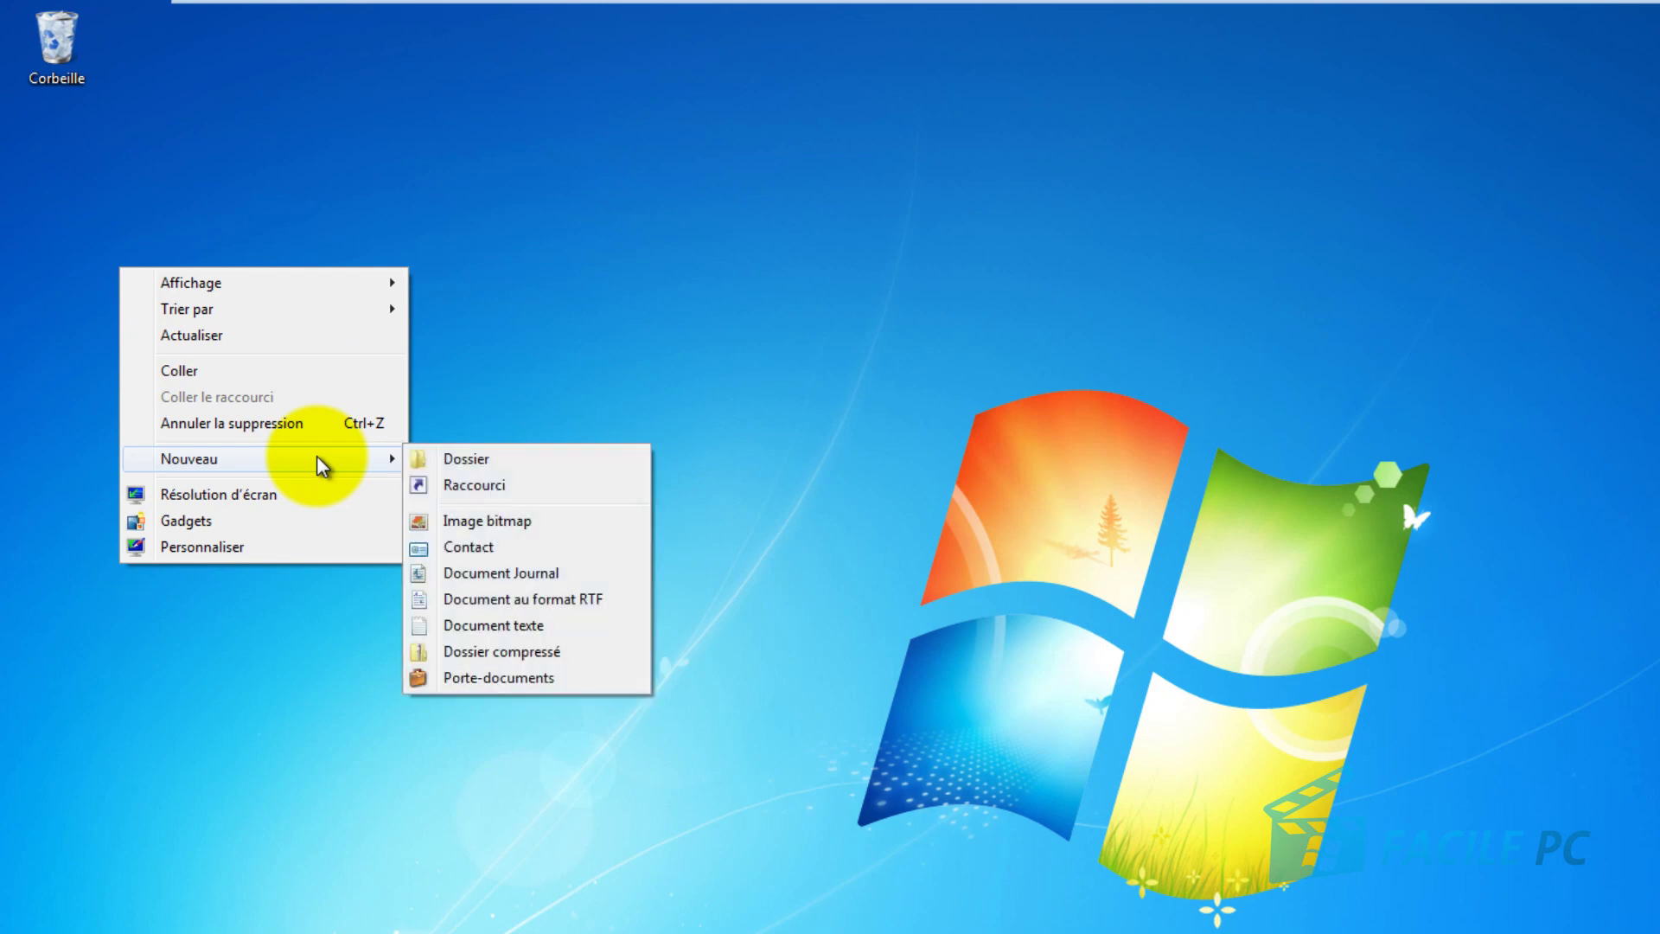
pyautogui.click(489, 486)
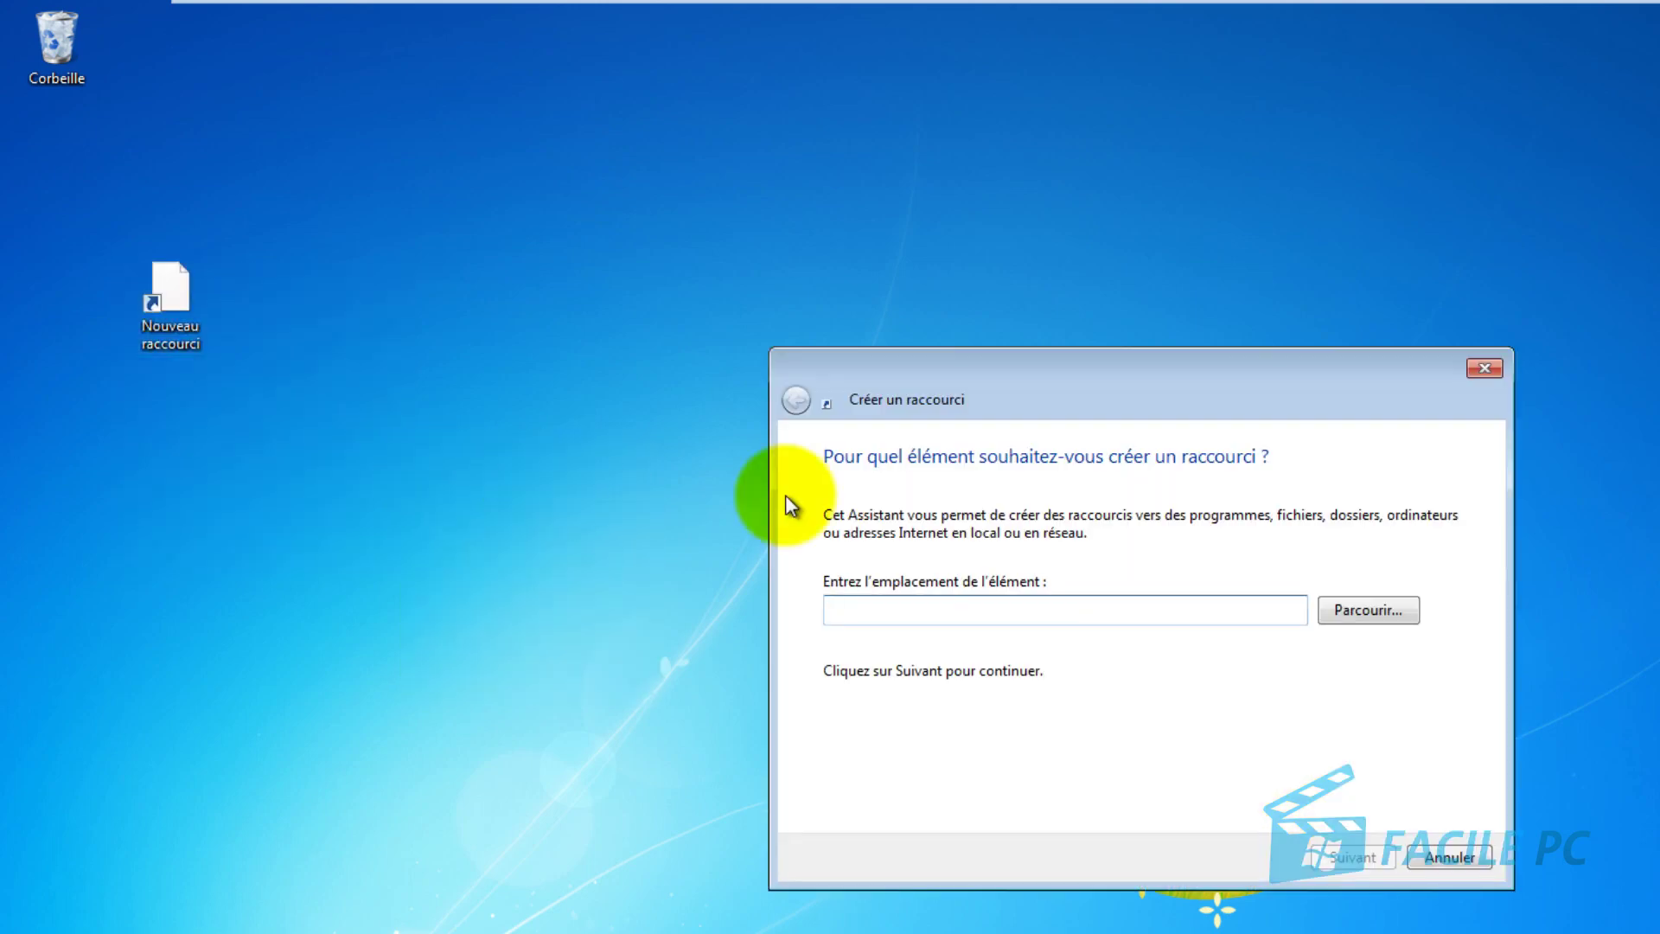
# Step: Choose DVDMaker in the DVD Maker folder under Programmes on Disque local (C:) as the new shortcut's target
pyautogui.click(1388, 612)
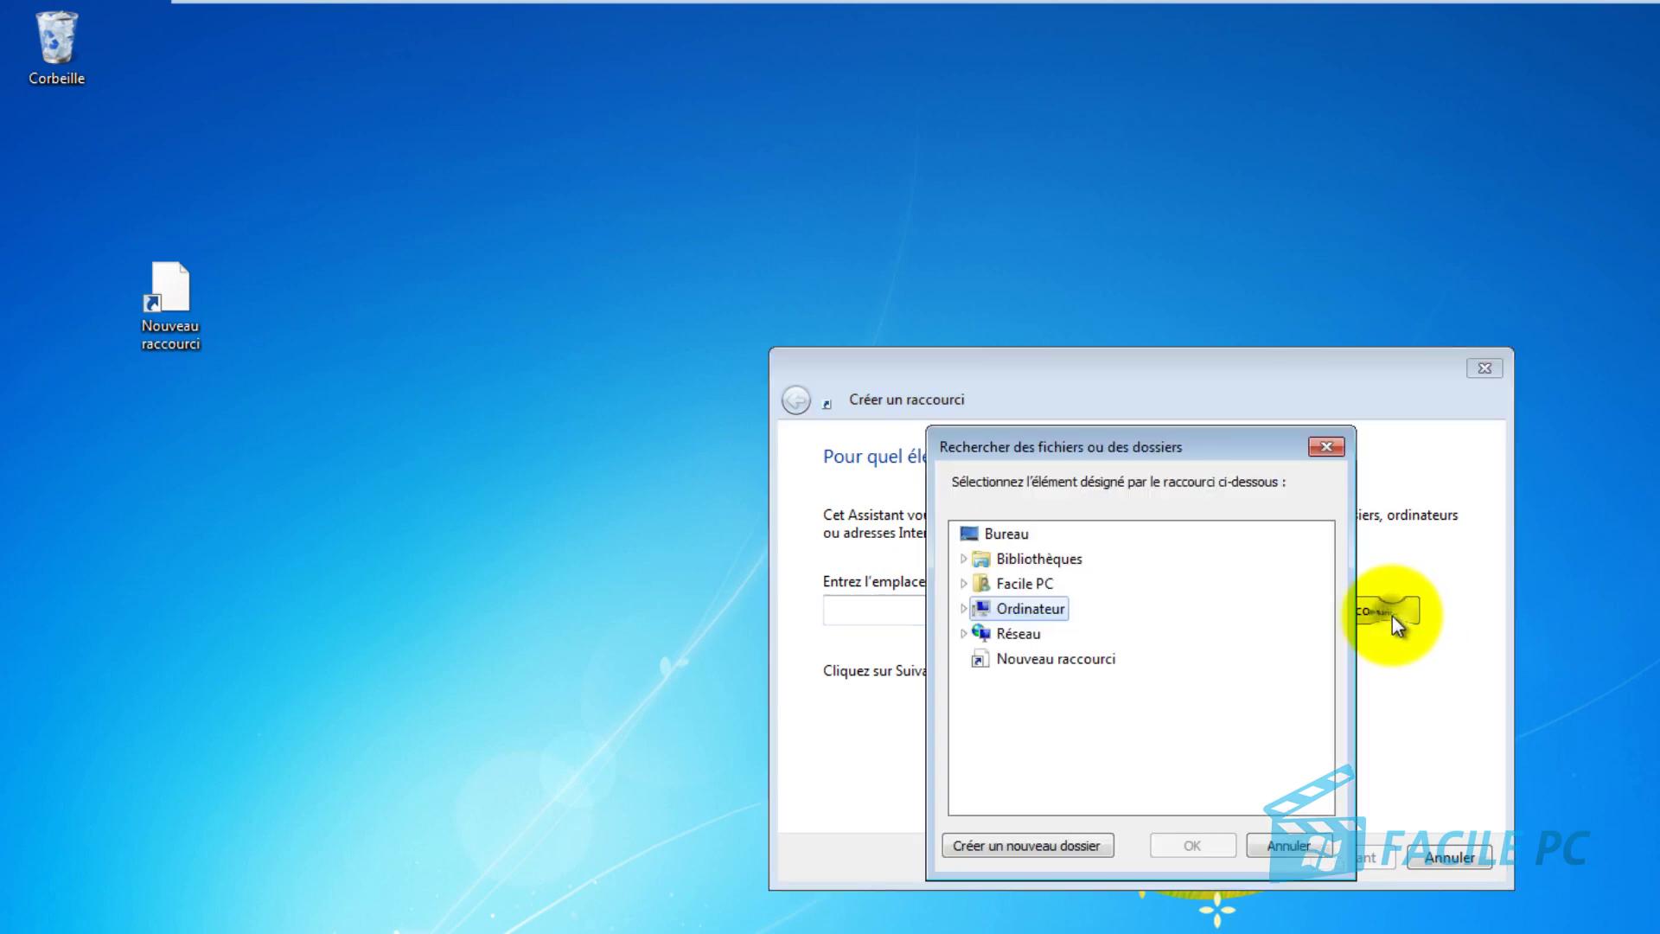
pyautogui.click(963, 608)
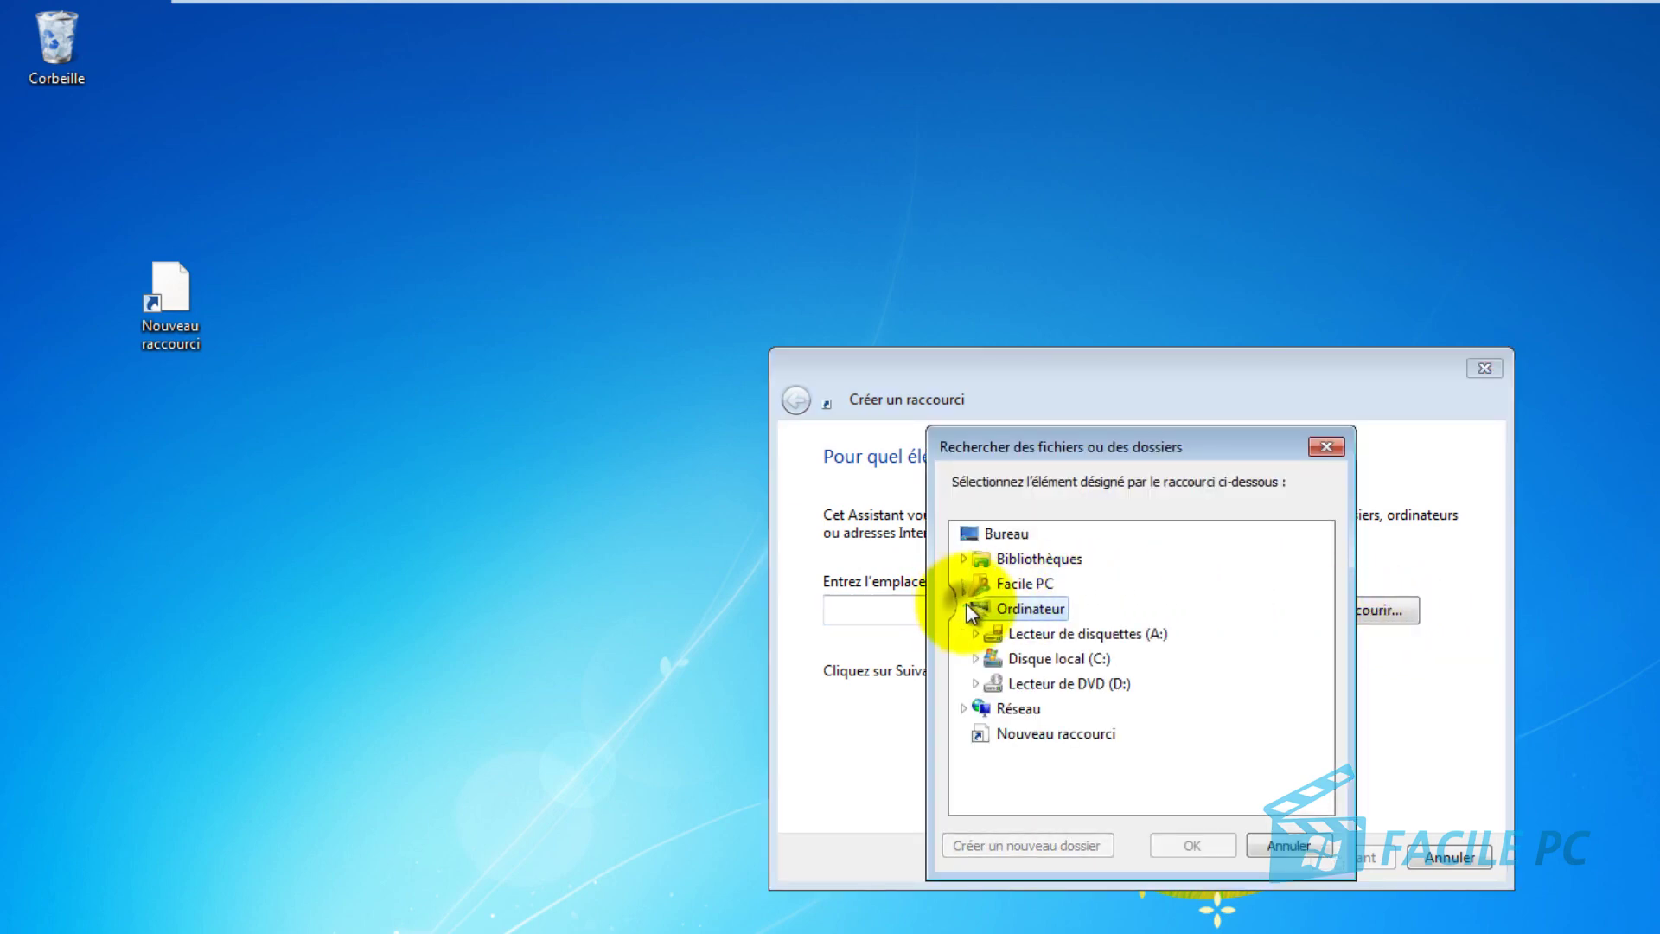
pyautogui.click(978, 659)
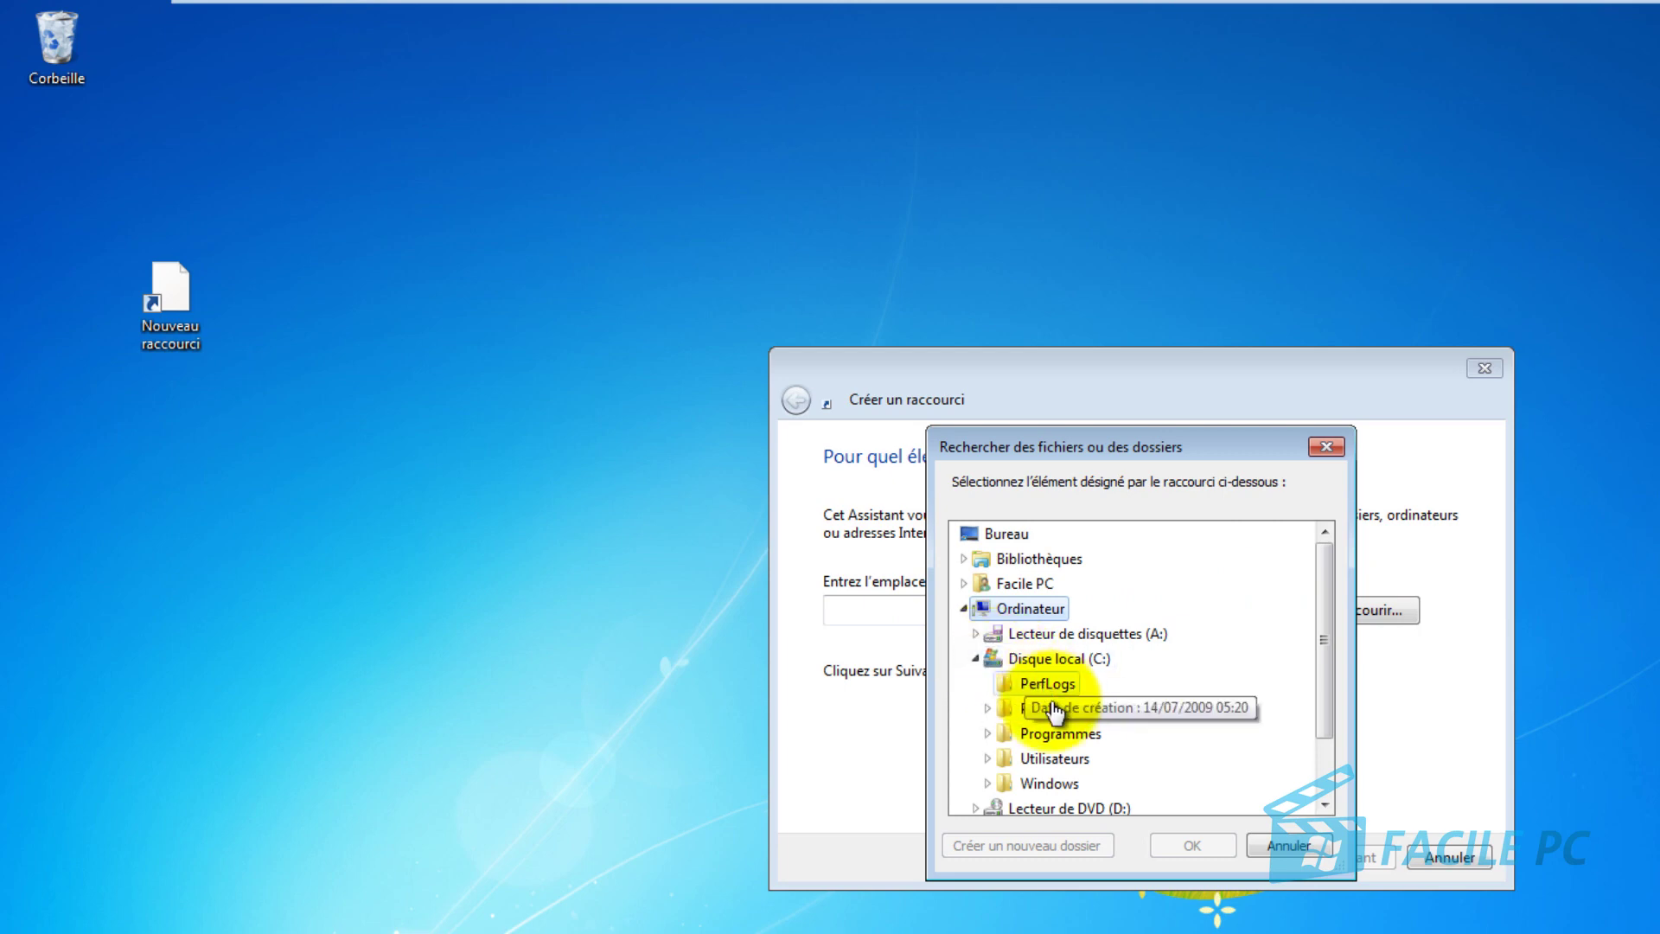
pyautogui.click(987, 708)
pyautogui.scroll(-2, 1057, 714)
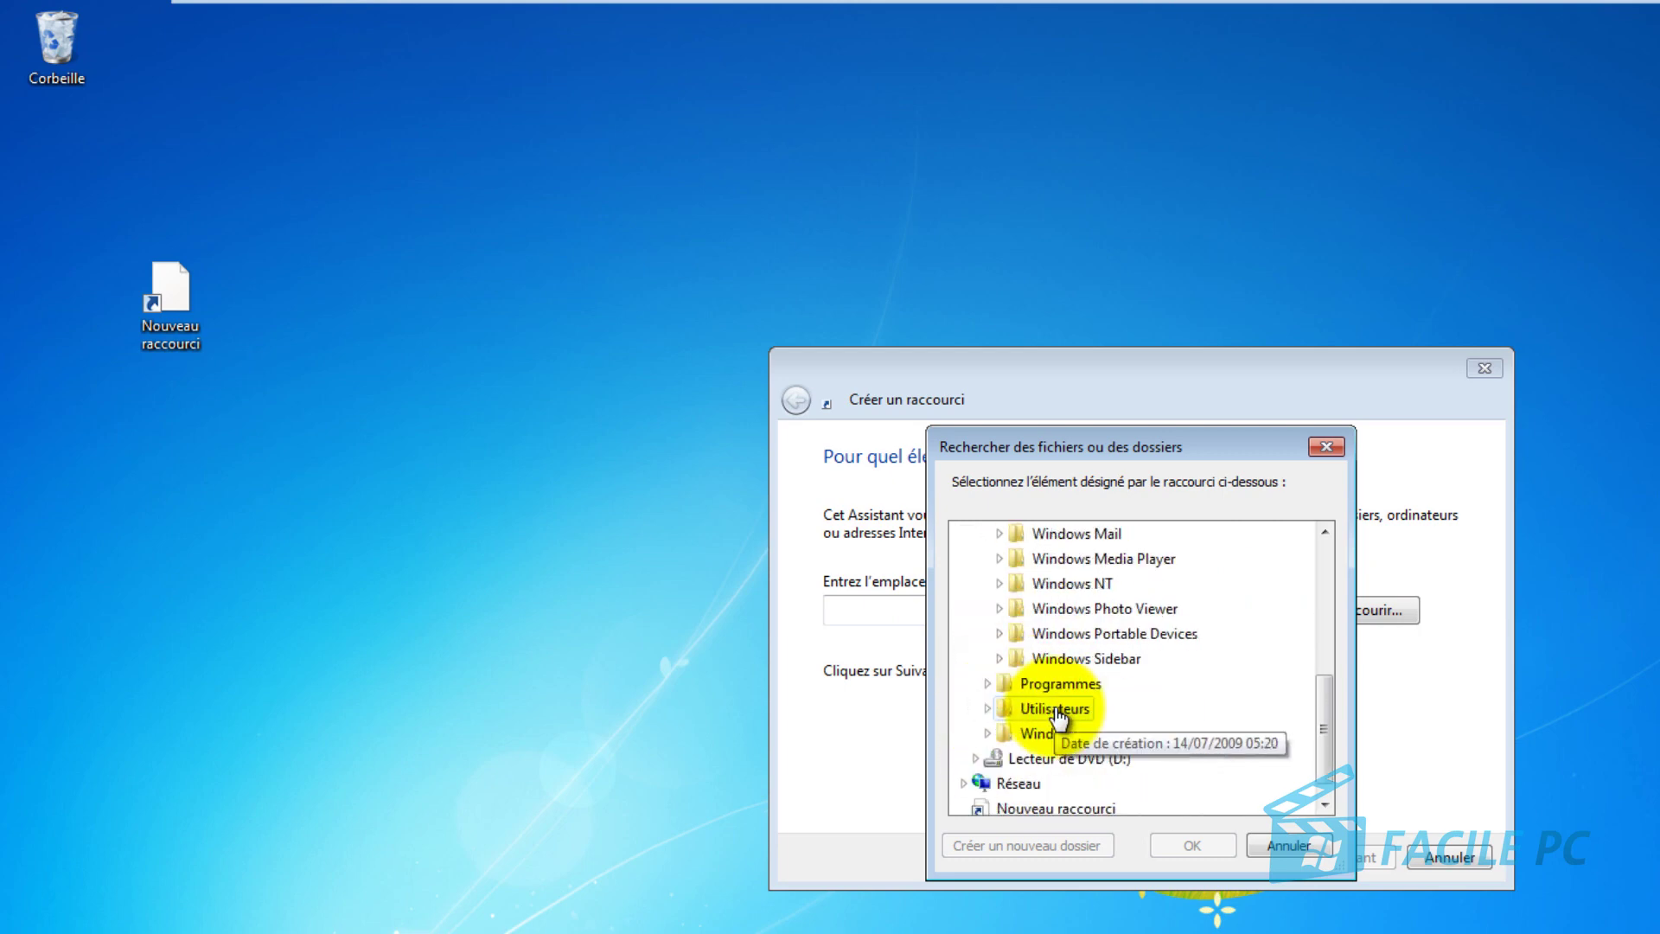
pyautogui.click(987, 684)
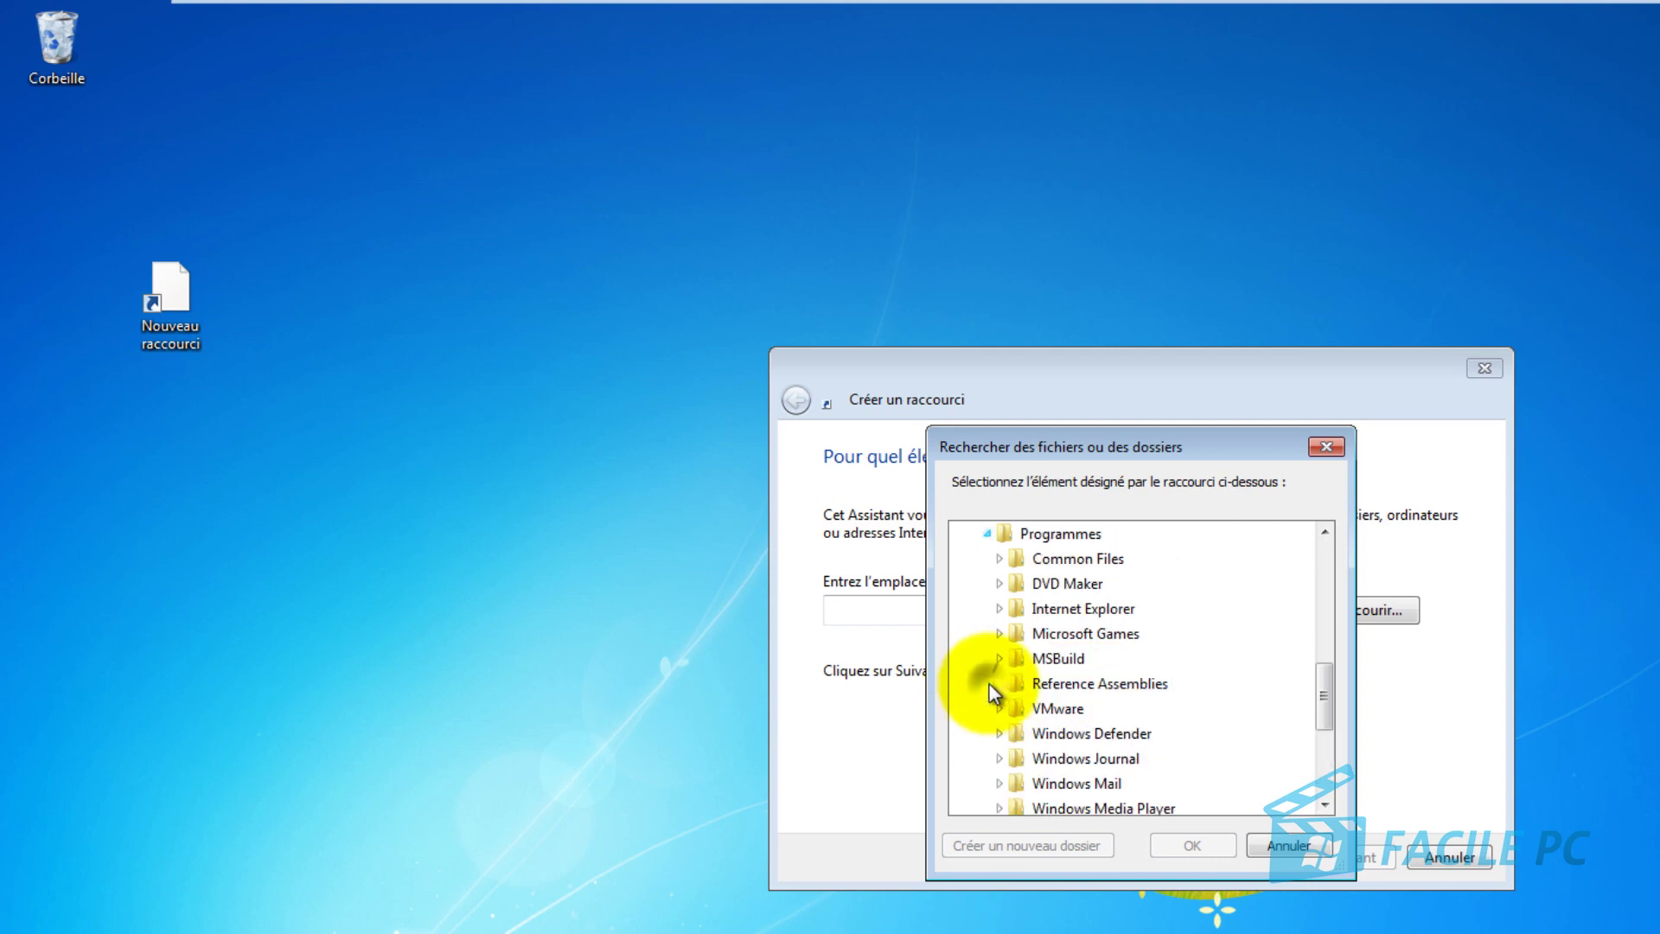
pyautogui.click(1000, 584)
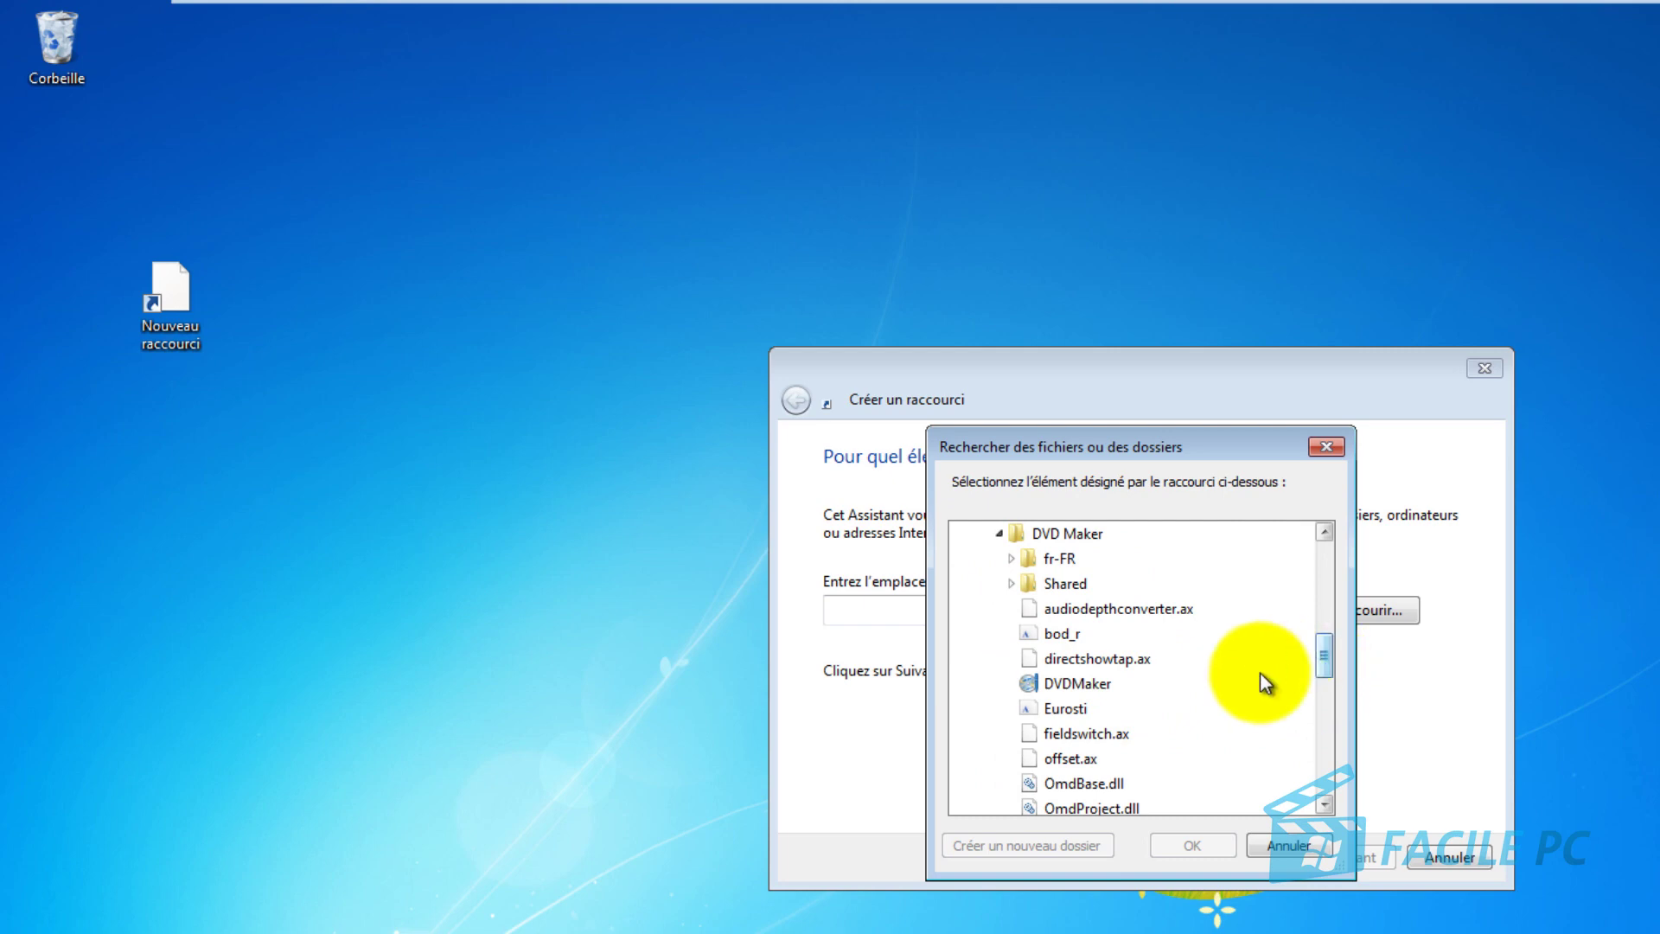
pyautogui.click(1089, 684)
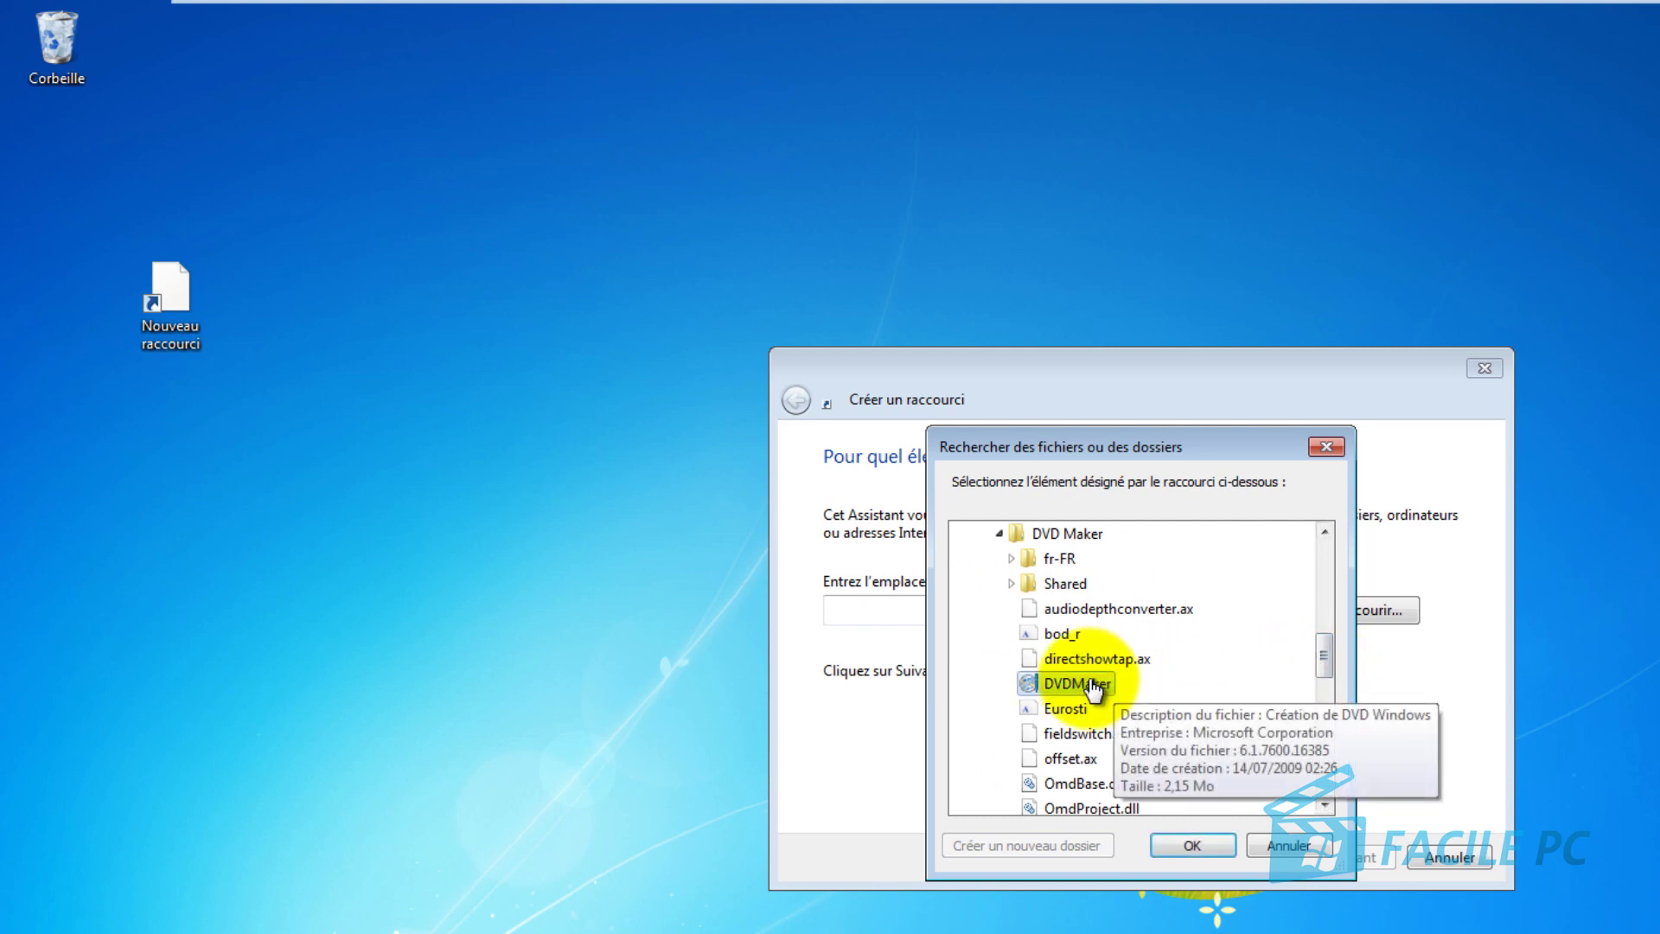
pyautogui.click(1196, 844)
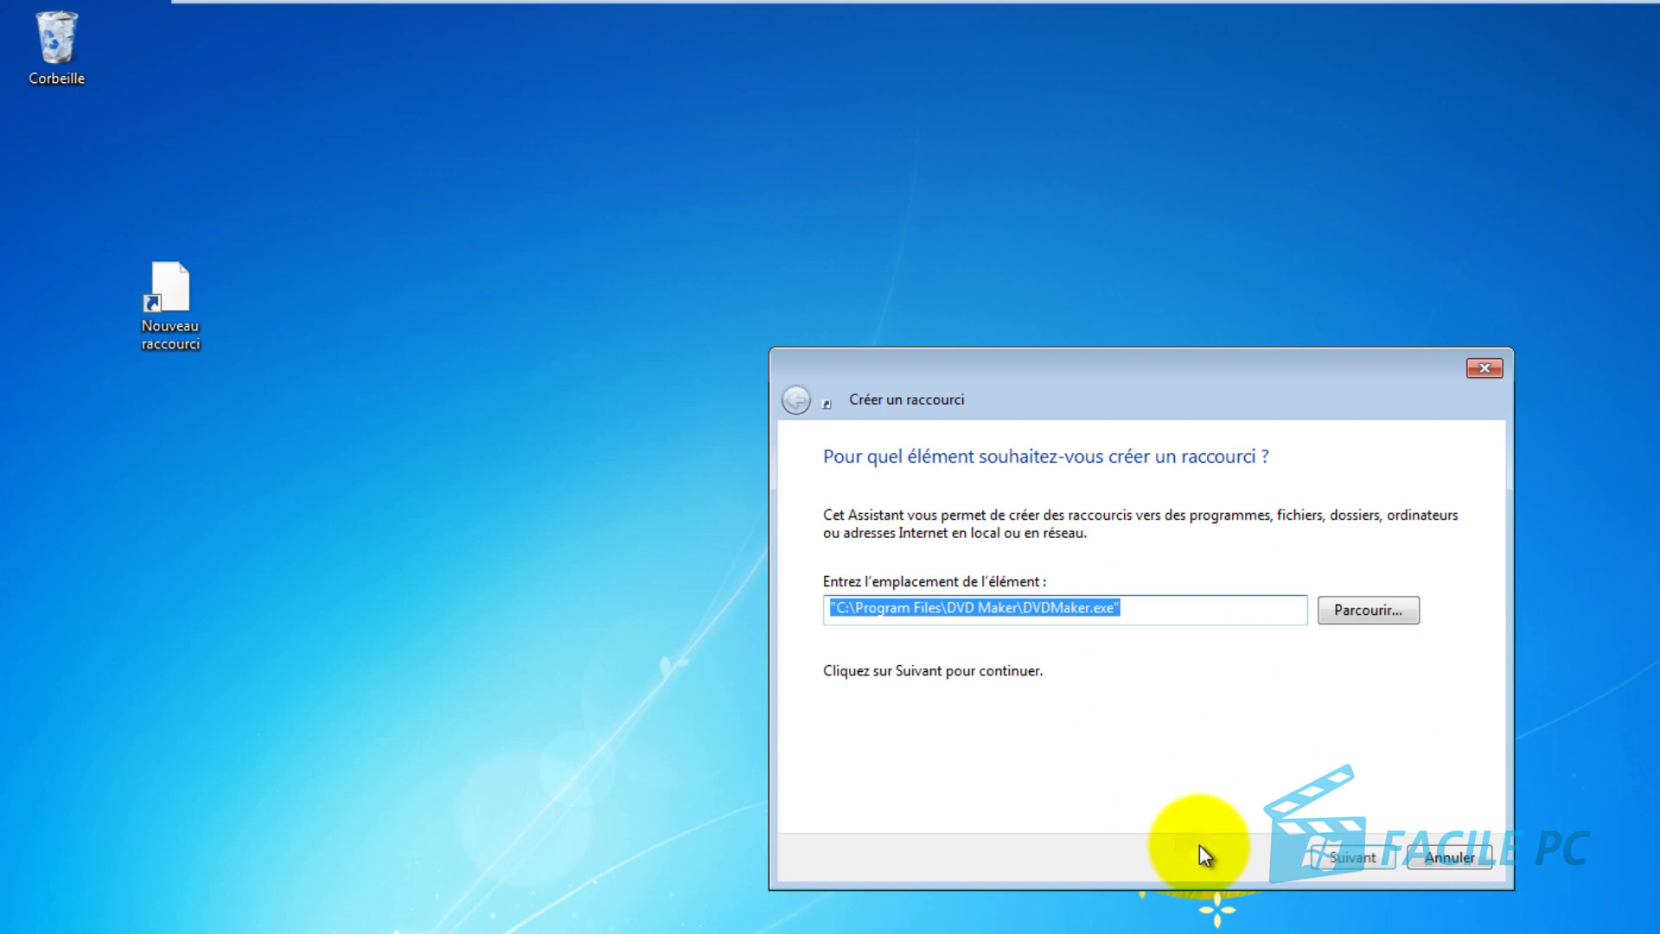
# Step: Accept the selected target and create the desktop shortcut under the name DVDMaker
pyautogui.click(1363, 859)
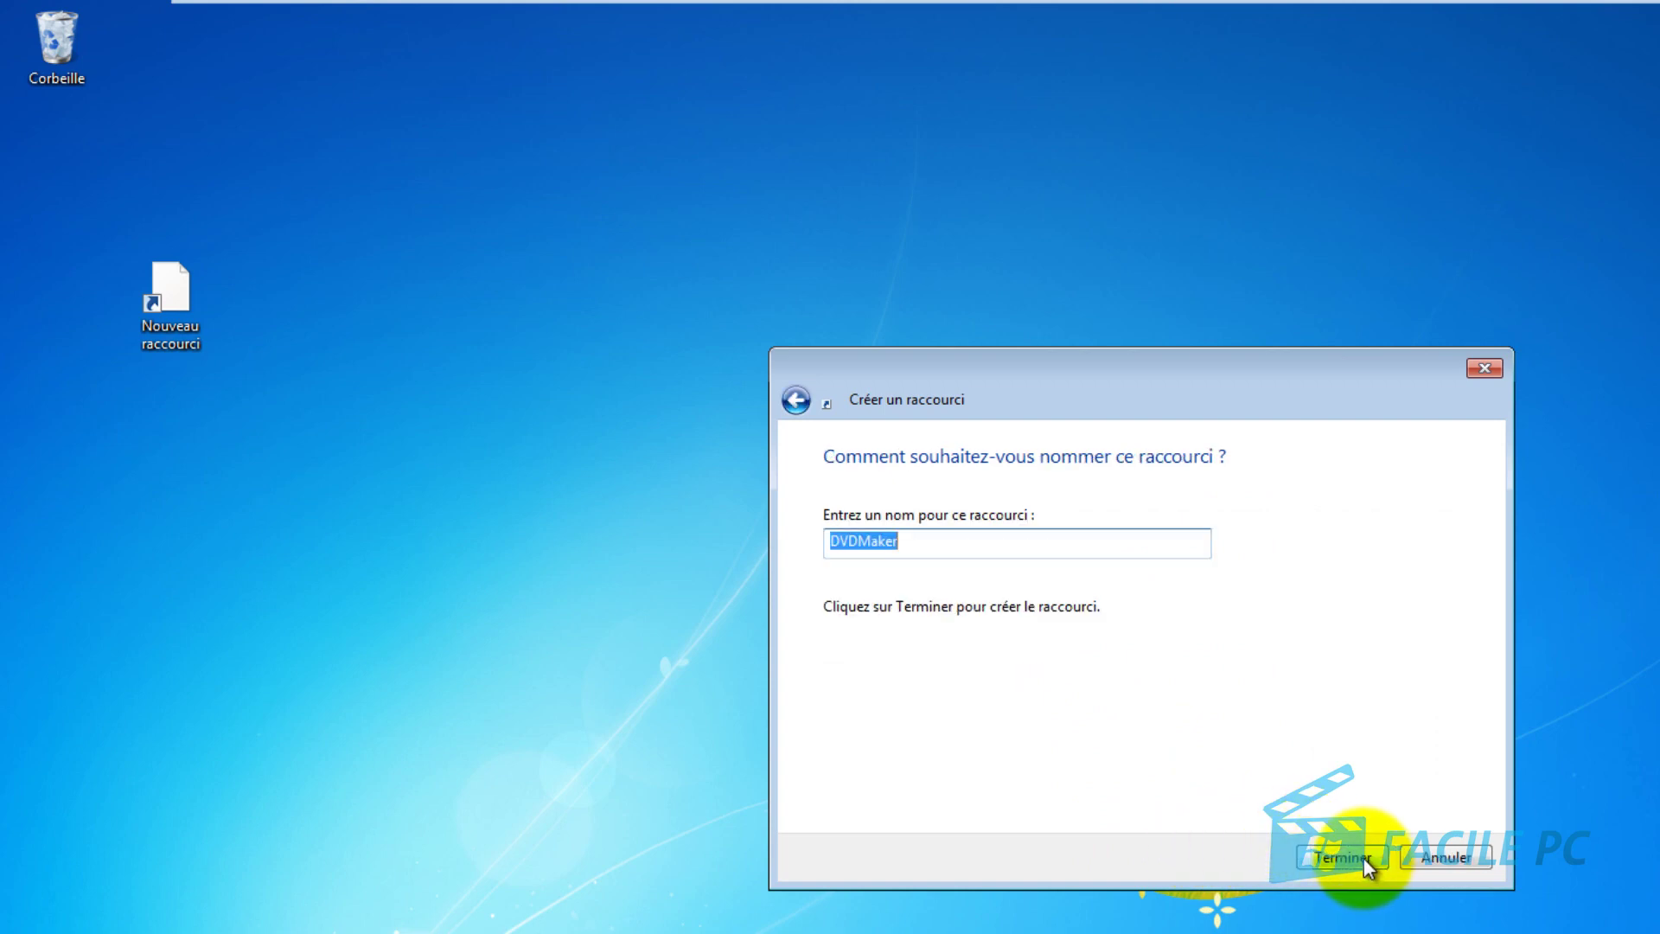
pyautogui.click(1357, 856)
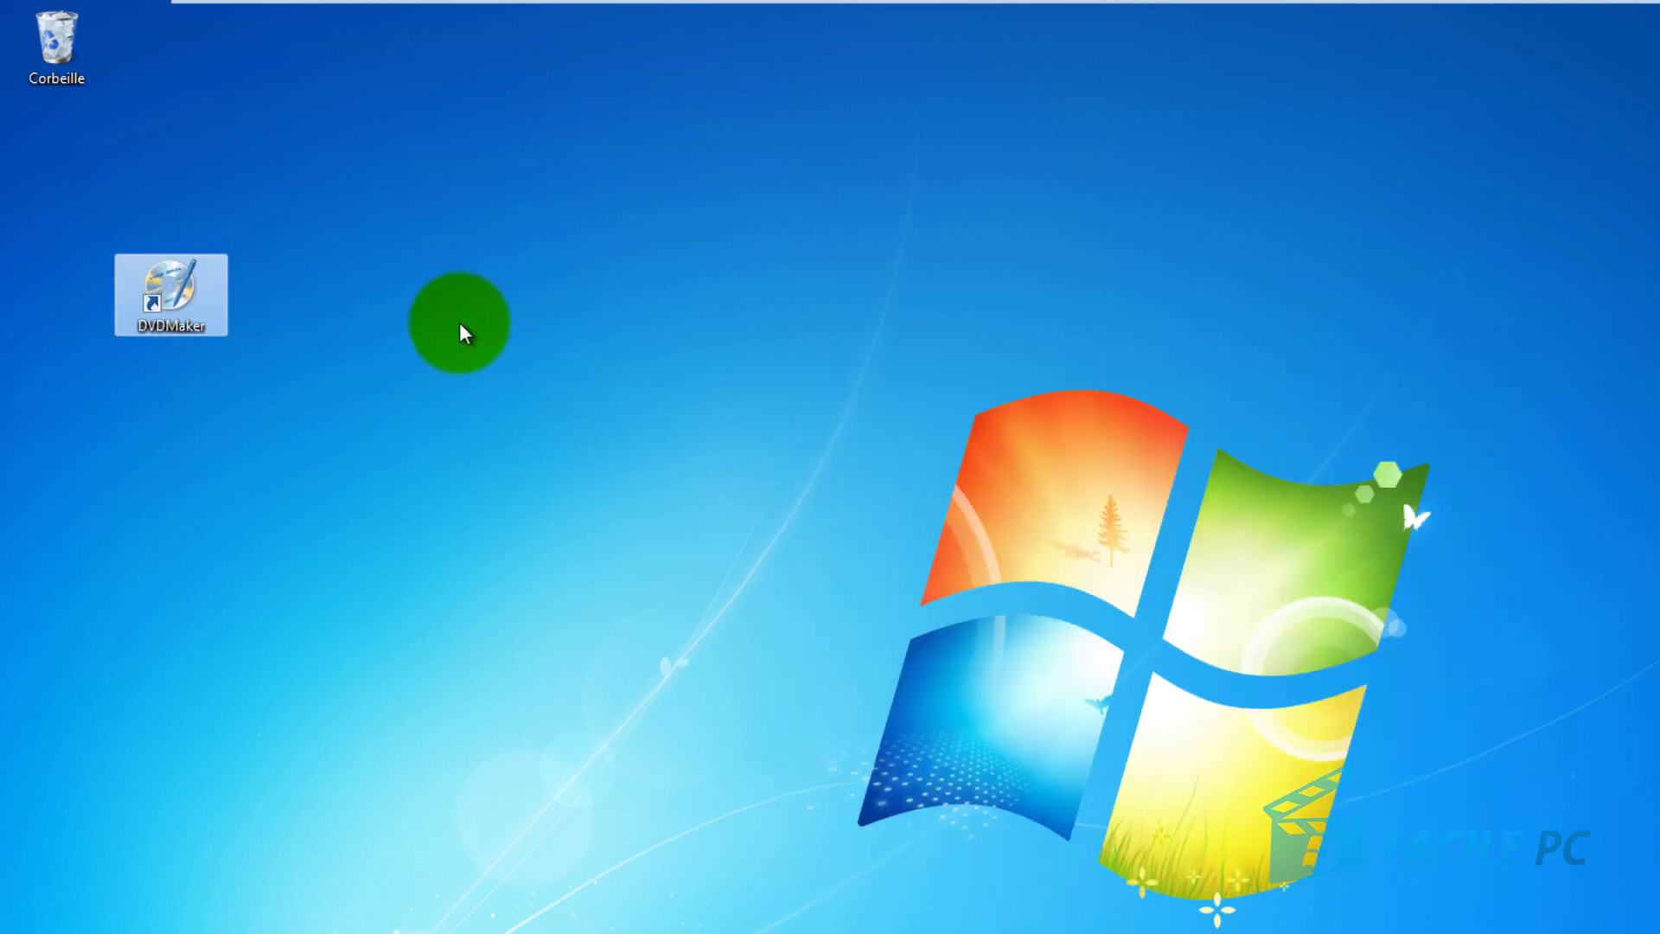
# Step: Assign Ctrl+Alt+D as the shortcut key in the DVDMaker desktop shortcut's properties, and apply the change
pyautogui.rightClick(169, 303)
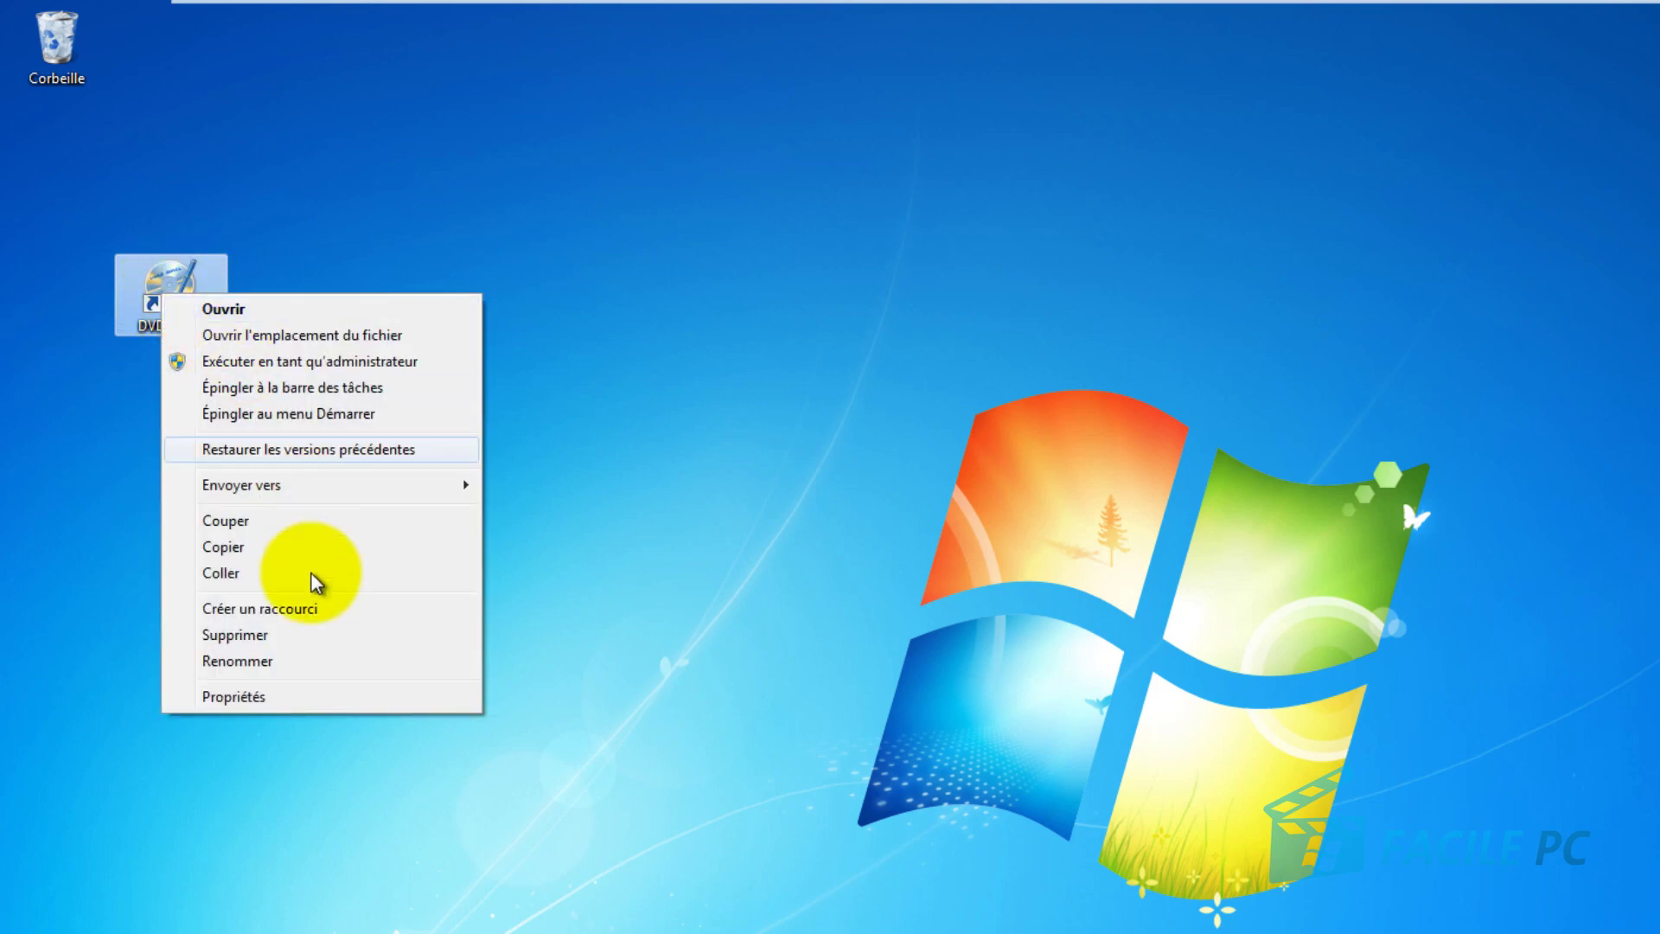
pyautogui.click(313, 694)
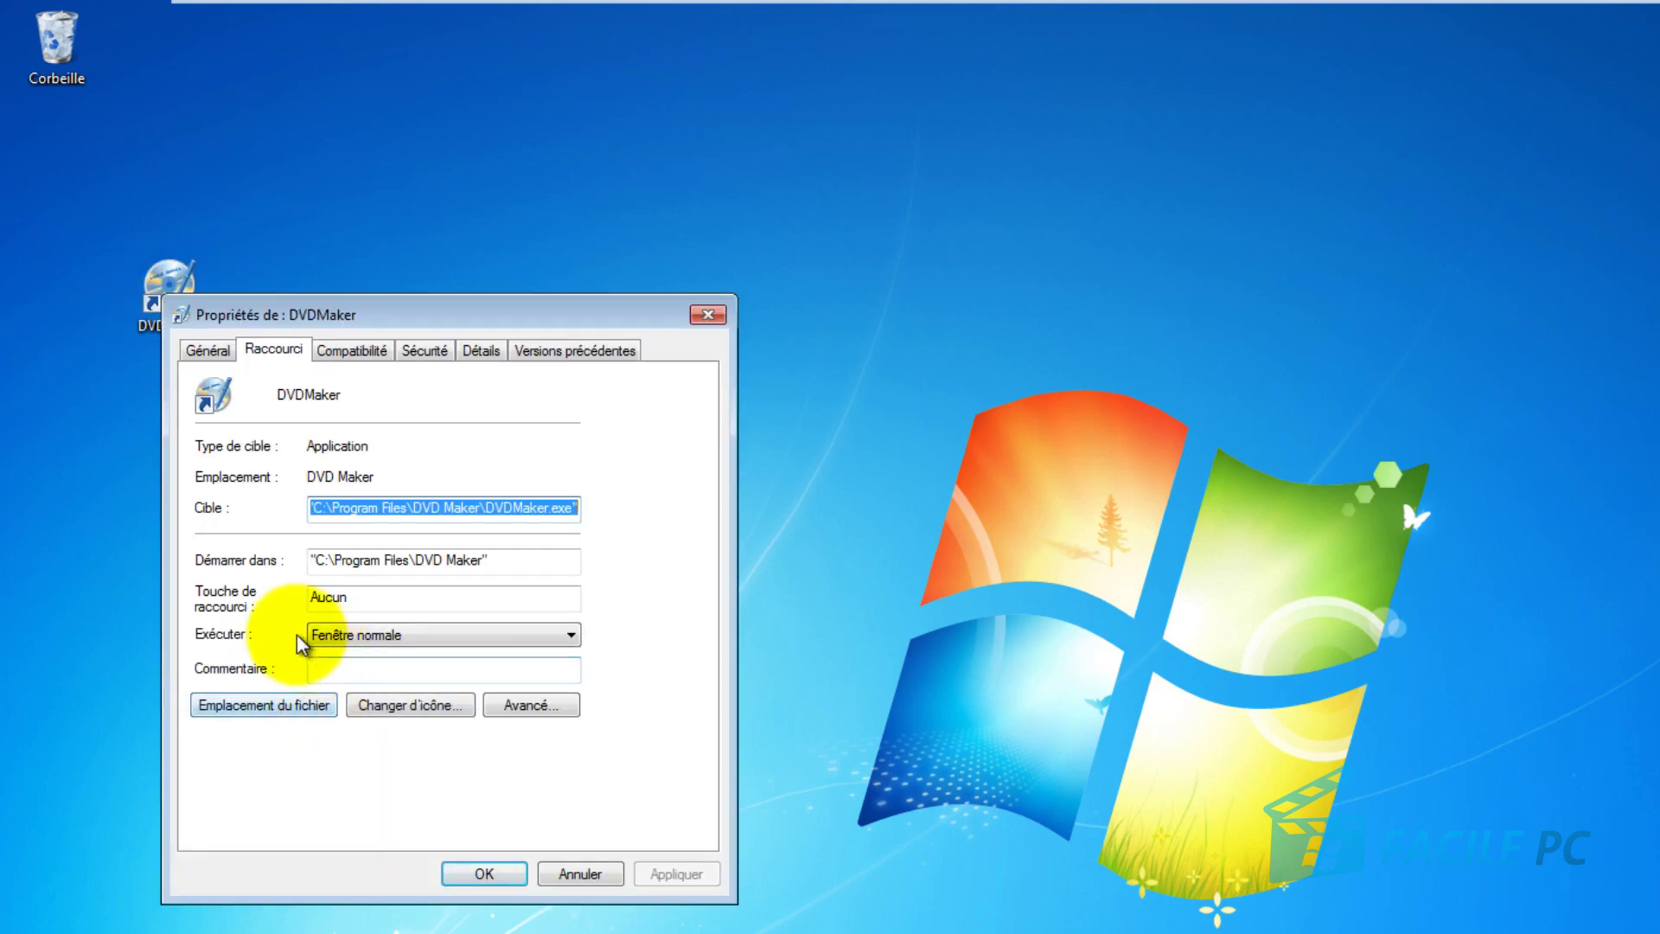
pyautogui.click(344, 604)
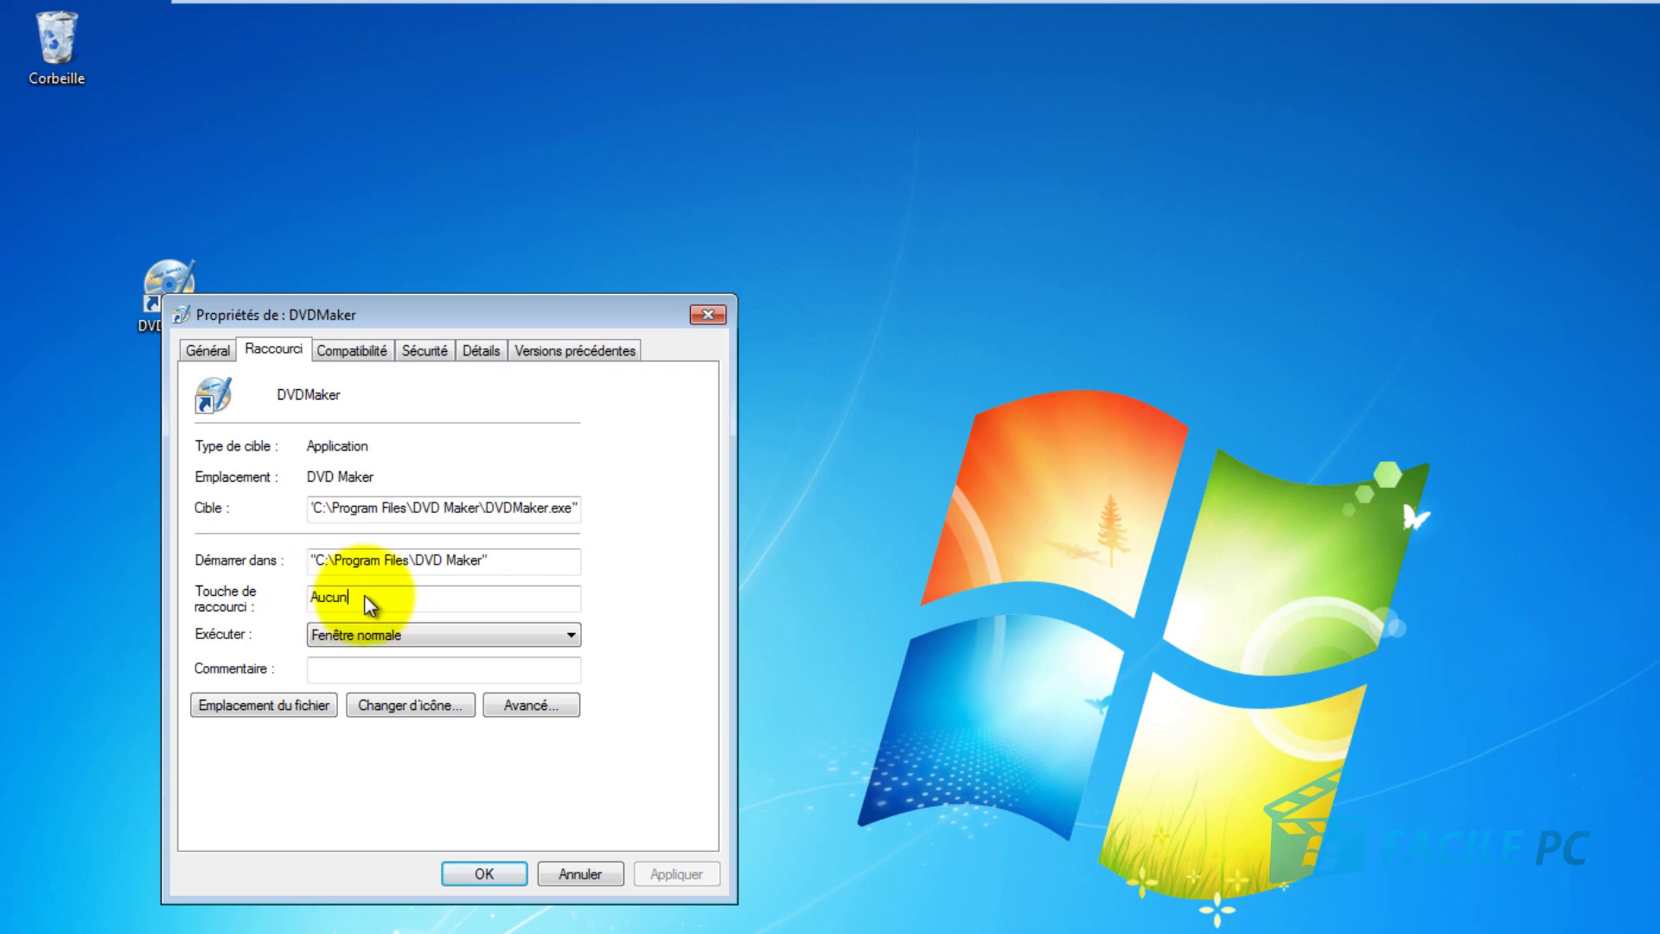
pyautogui.hotkey('ctrl', 'alt')
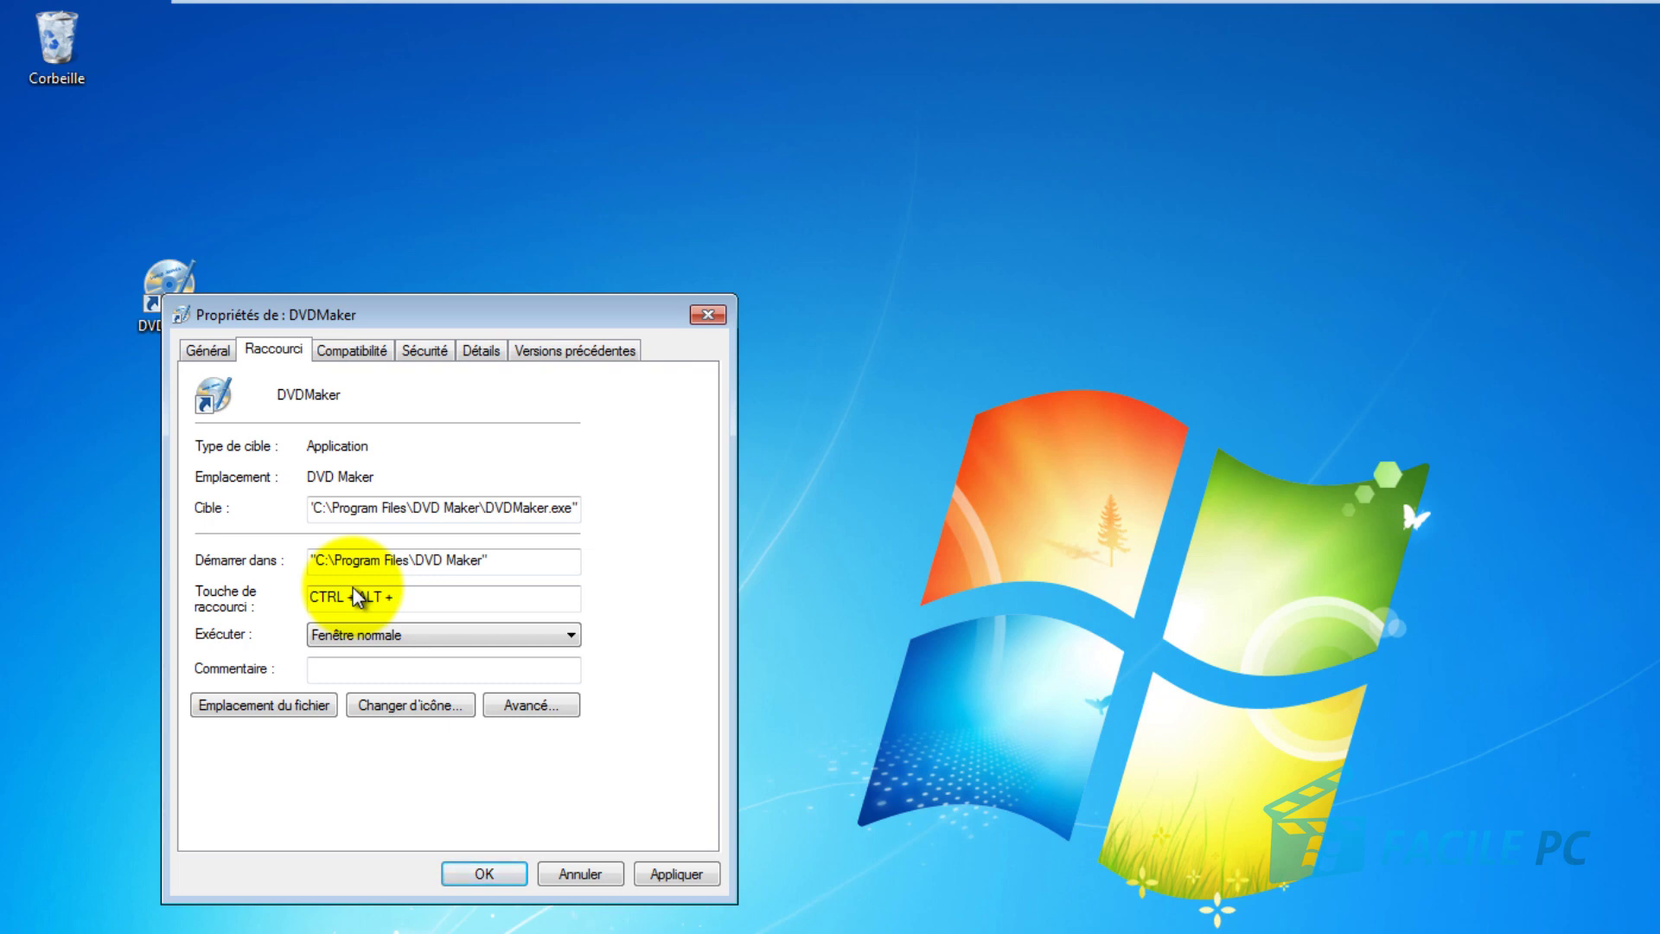
pyautogui.hotkey('ctrl', 'alt', 'd')
pyautogui.click(674, 875)
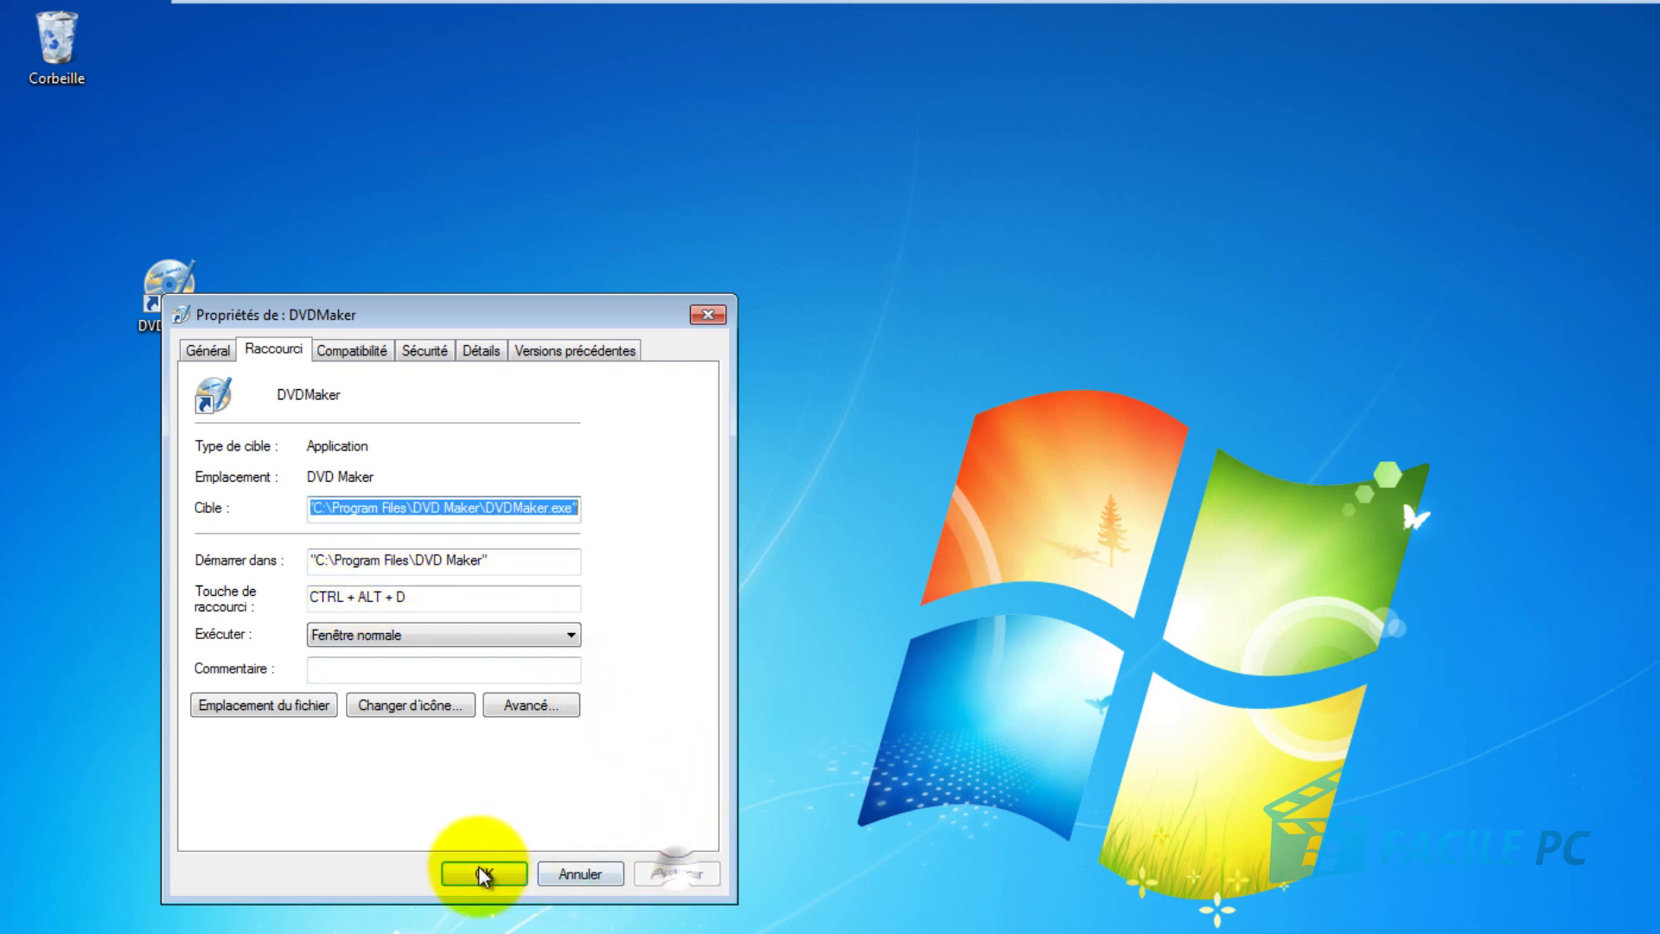
pyautogui.click(484, 875)
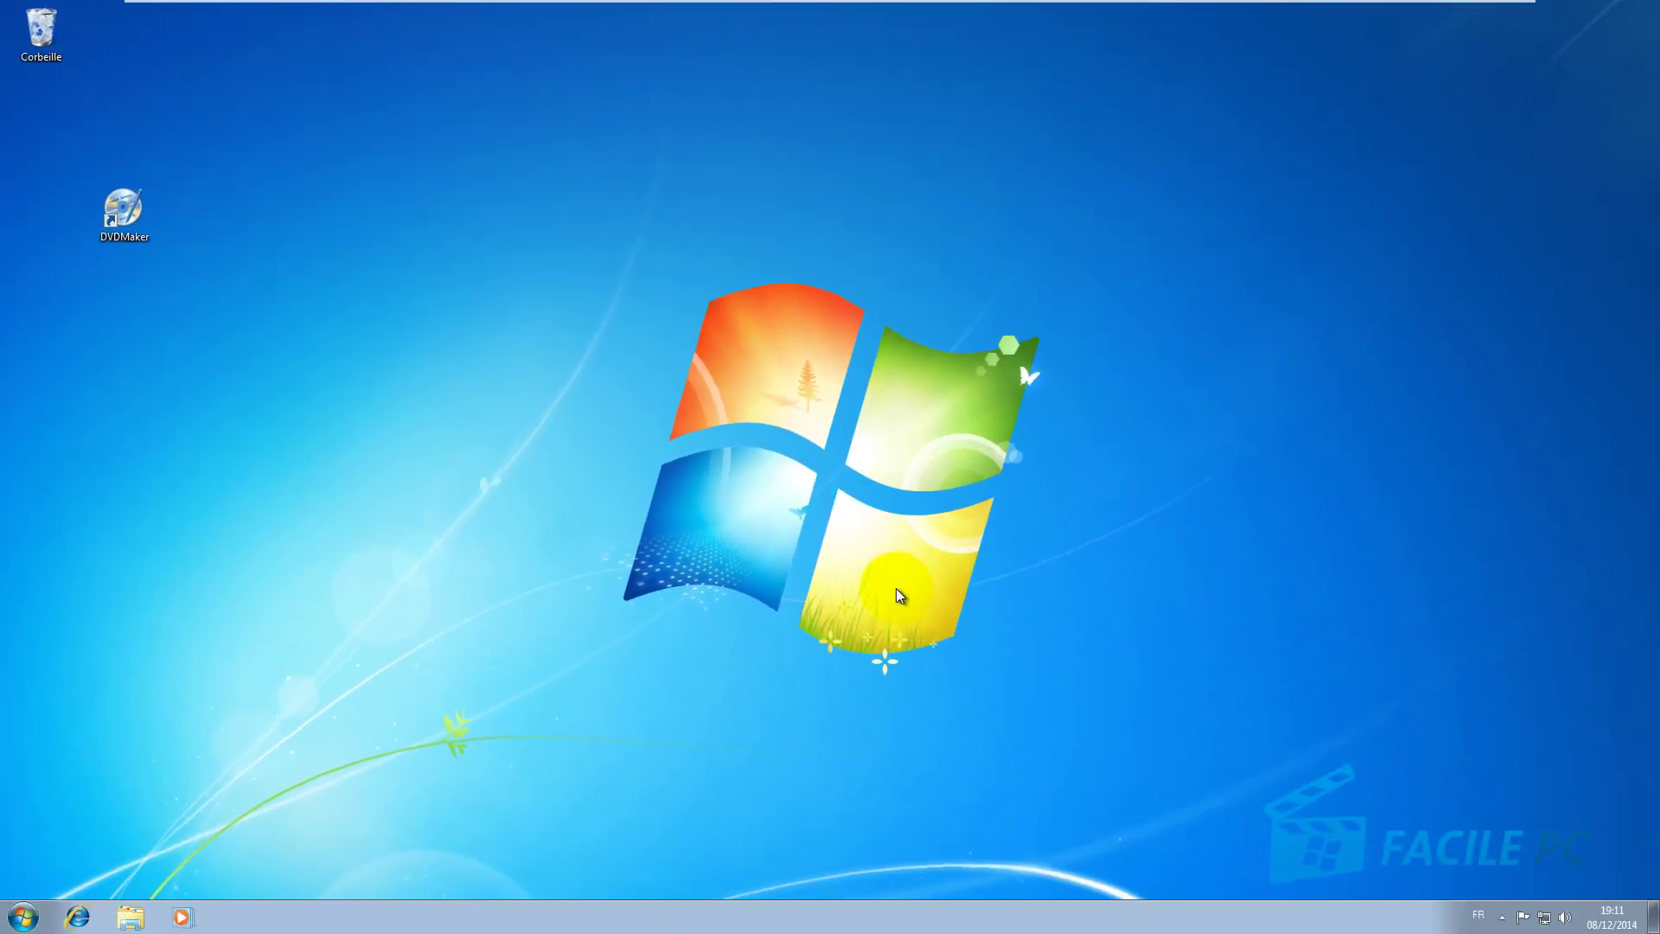
# Step: Test the DVDMaker shortcut key by launching the program with it, and close the program's window
pyautogui.hotkey('ctrl', 'alt', 'd')
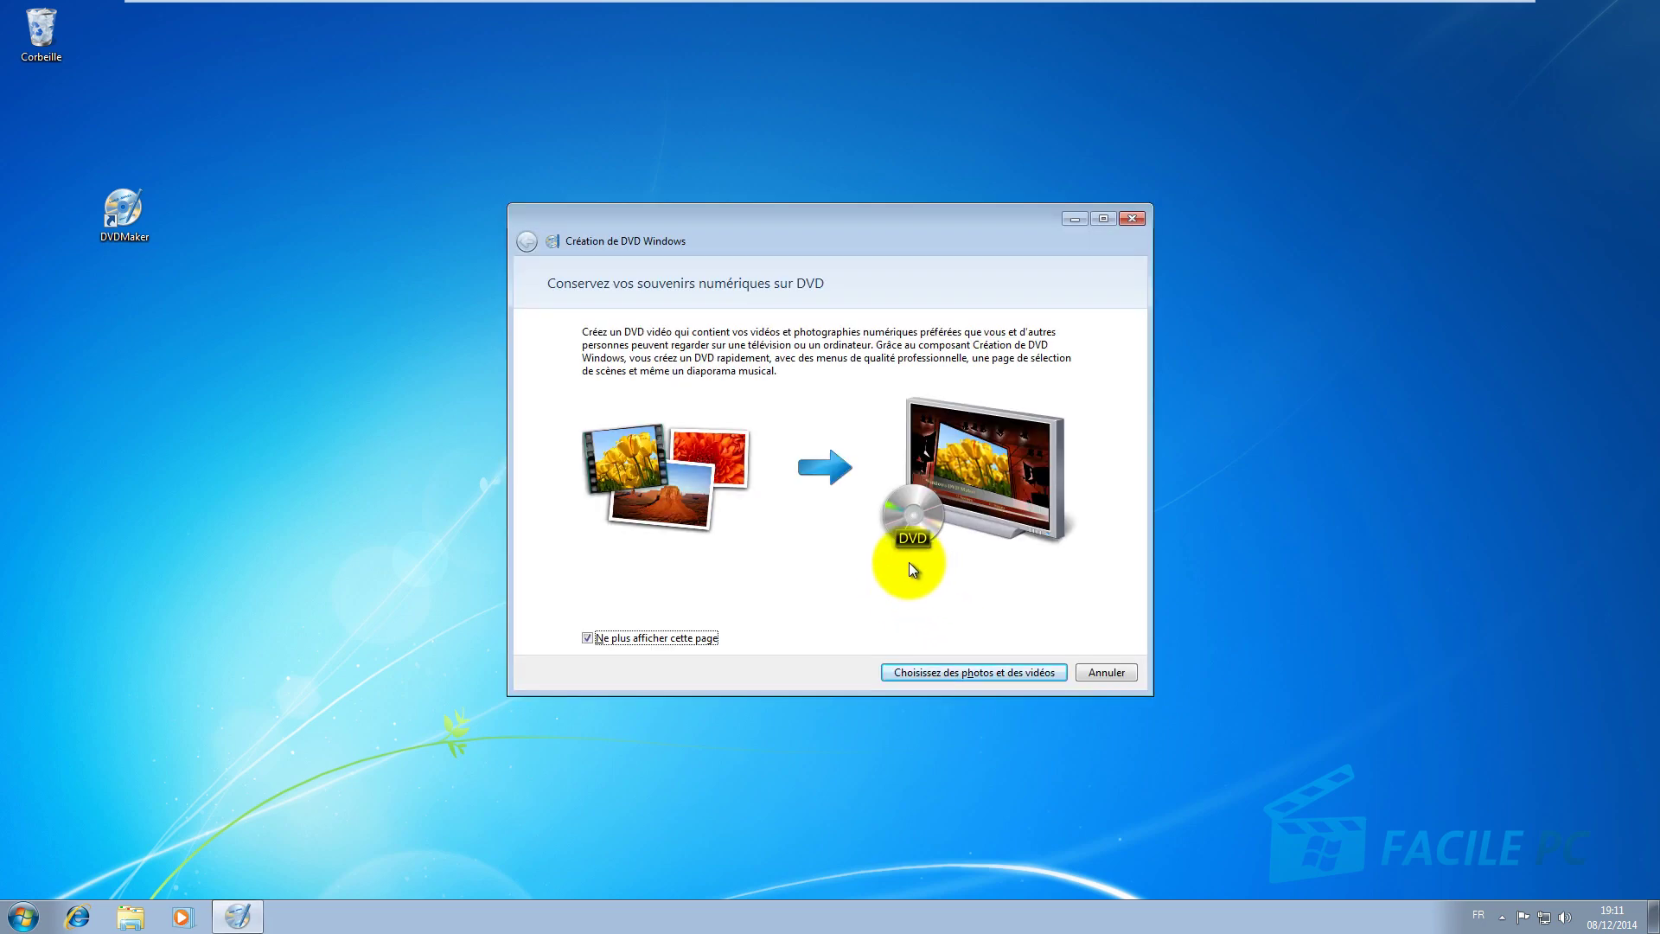
pyautogui.click(1135, 218)
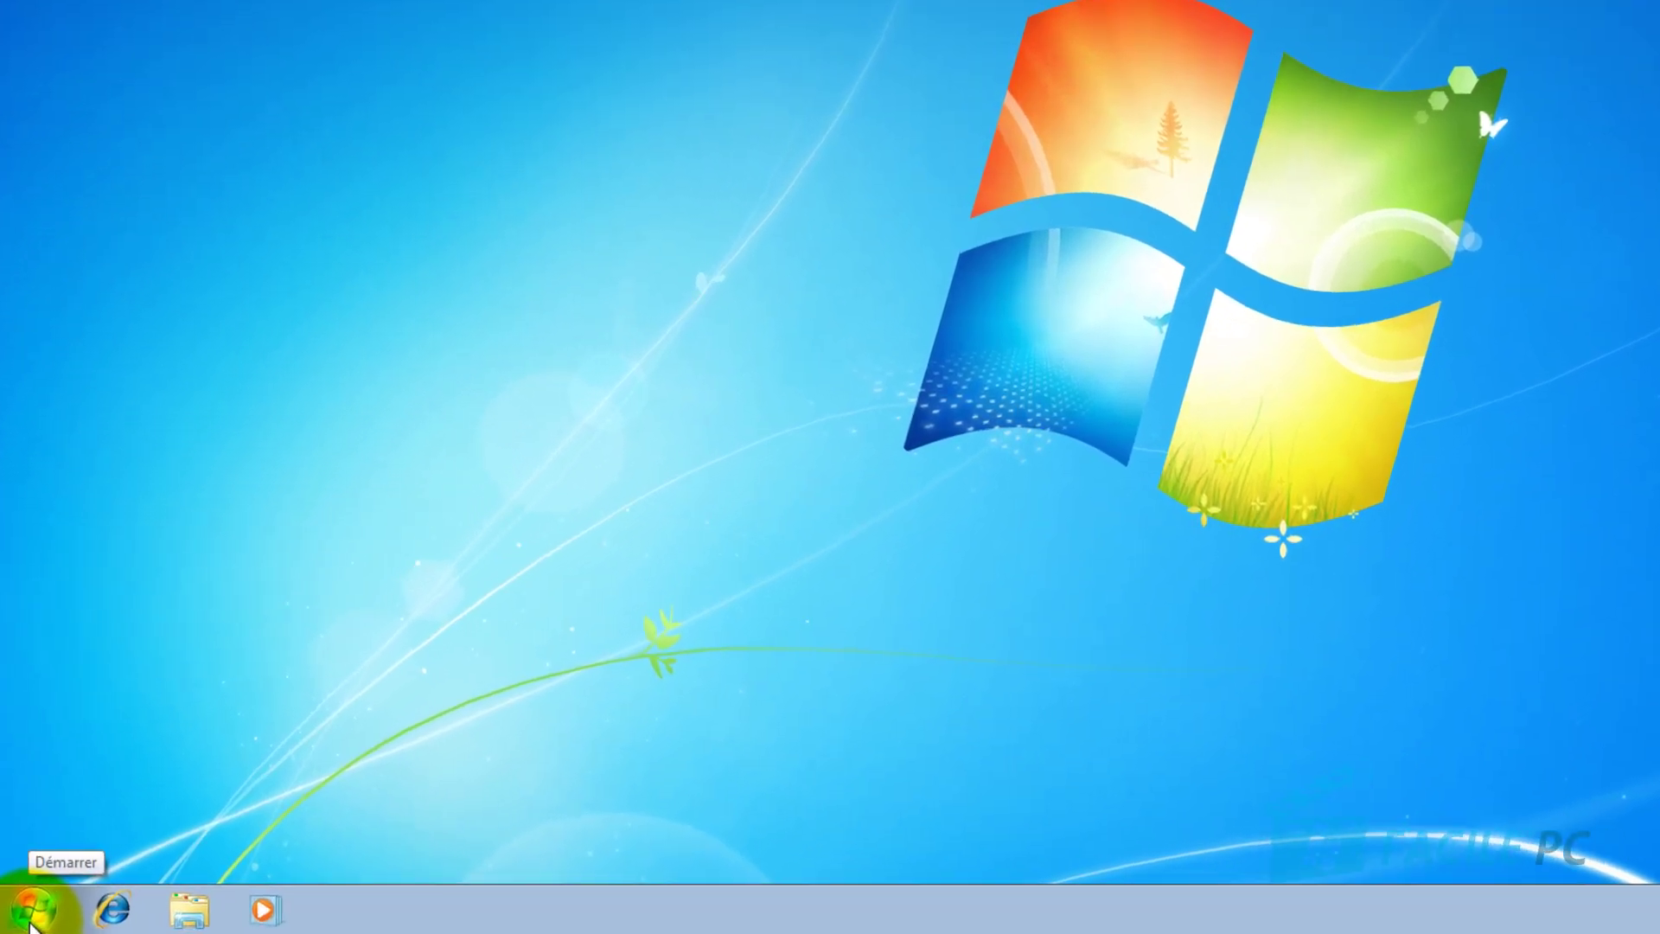
# Step: Assign Ctrl+Alt+O as the shortcut key of Outil Capture in the Start menu, applying it with administrator rights
pyautogui.click(33, 918)
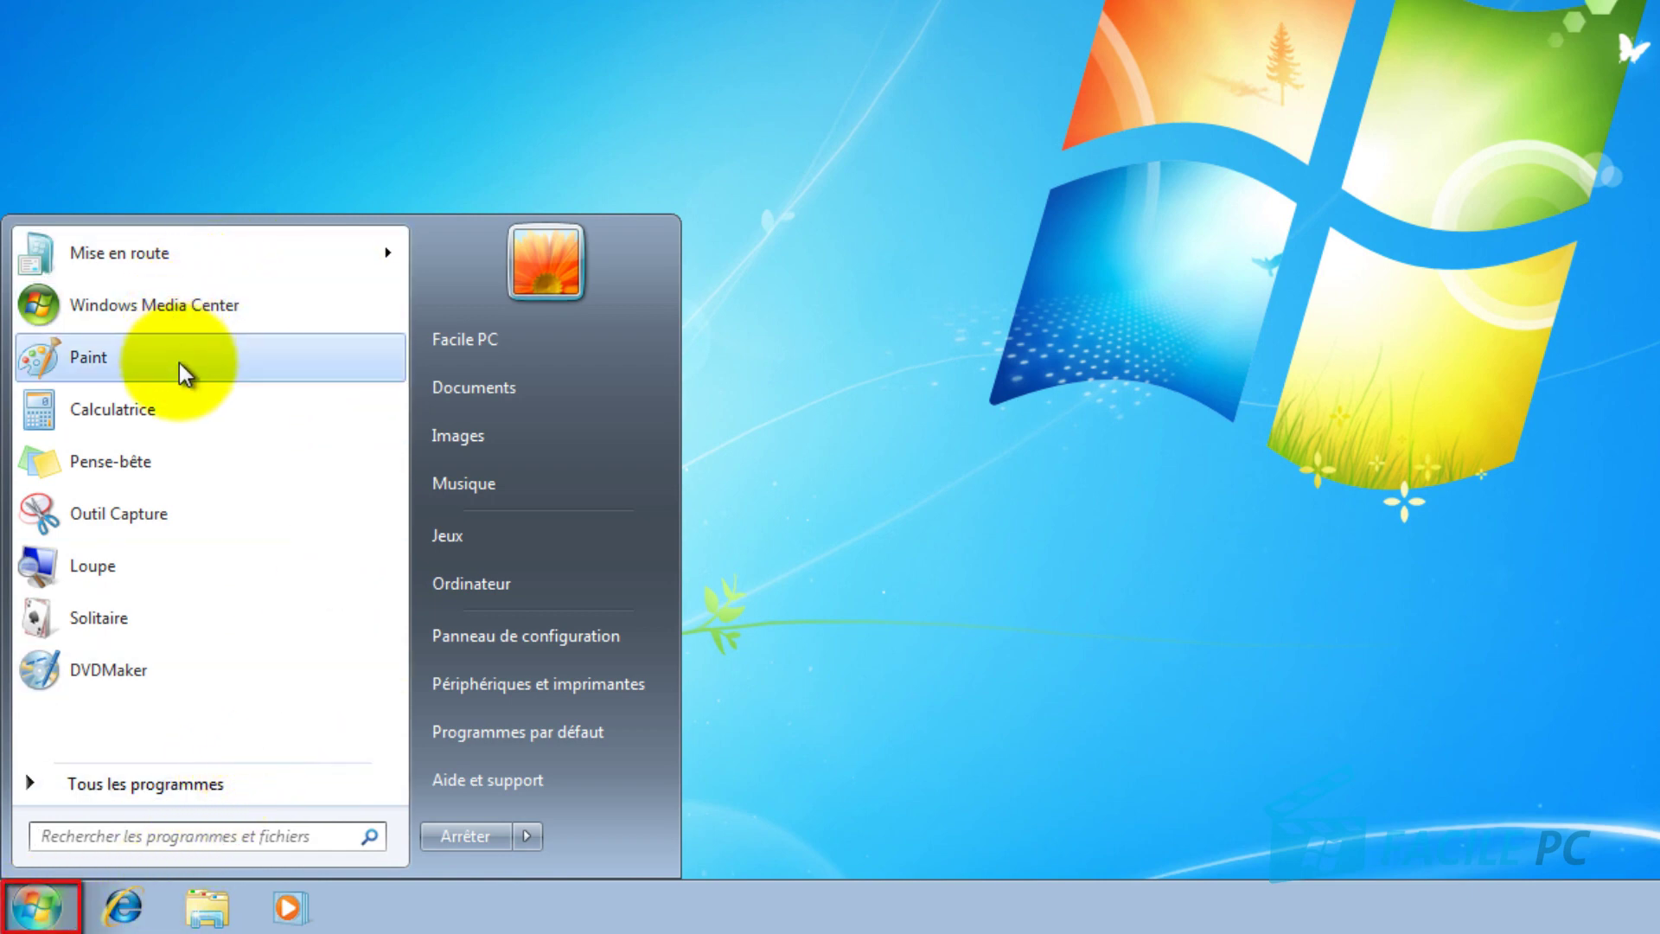
pyautogui.rightClick(174, 514)
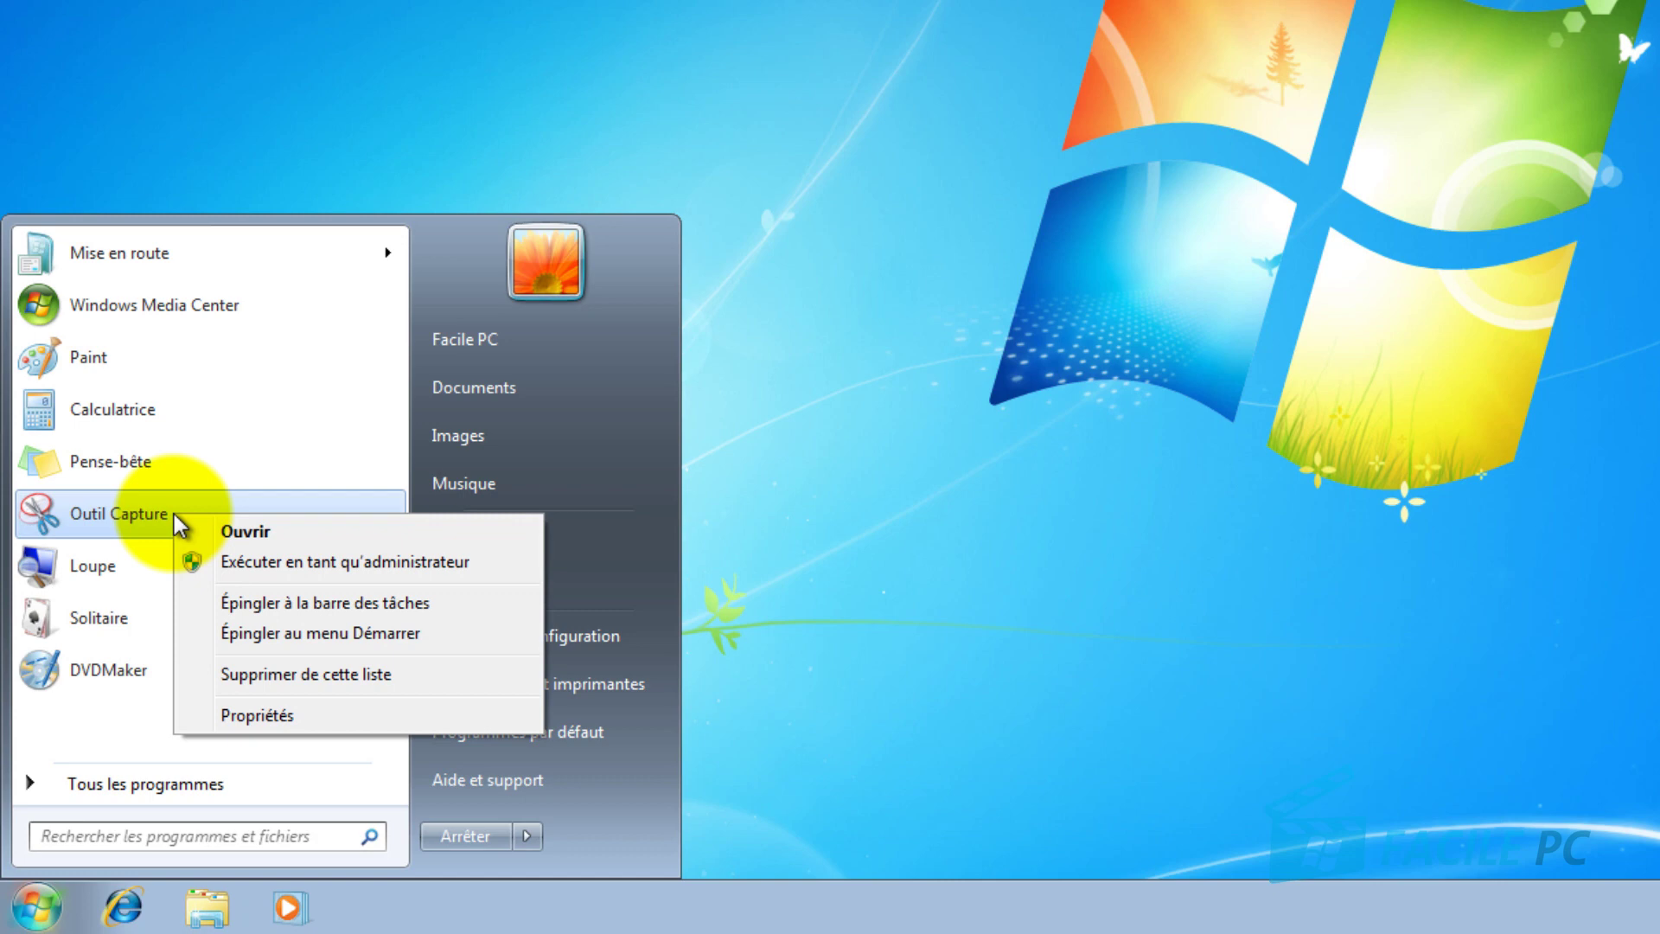
pyautogui.click(328, 714)
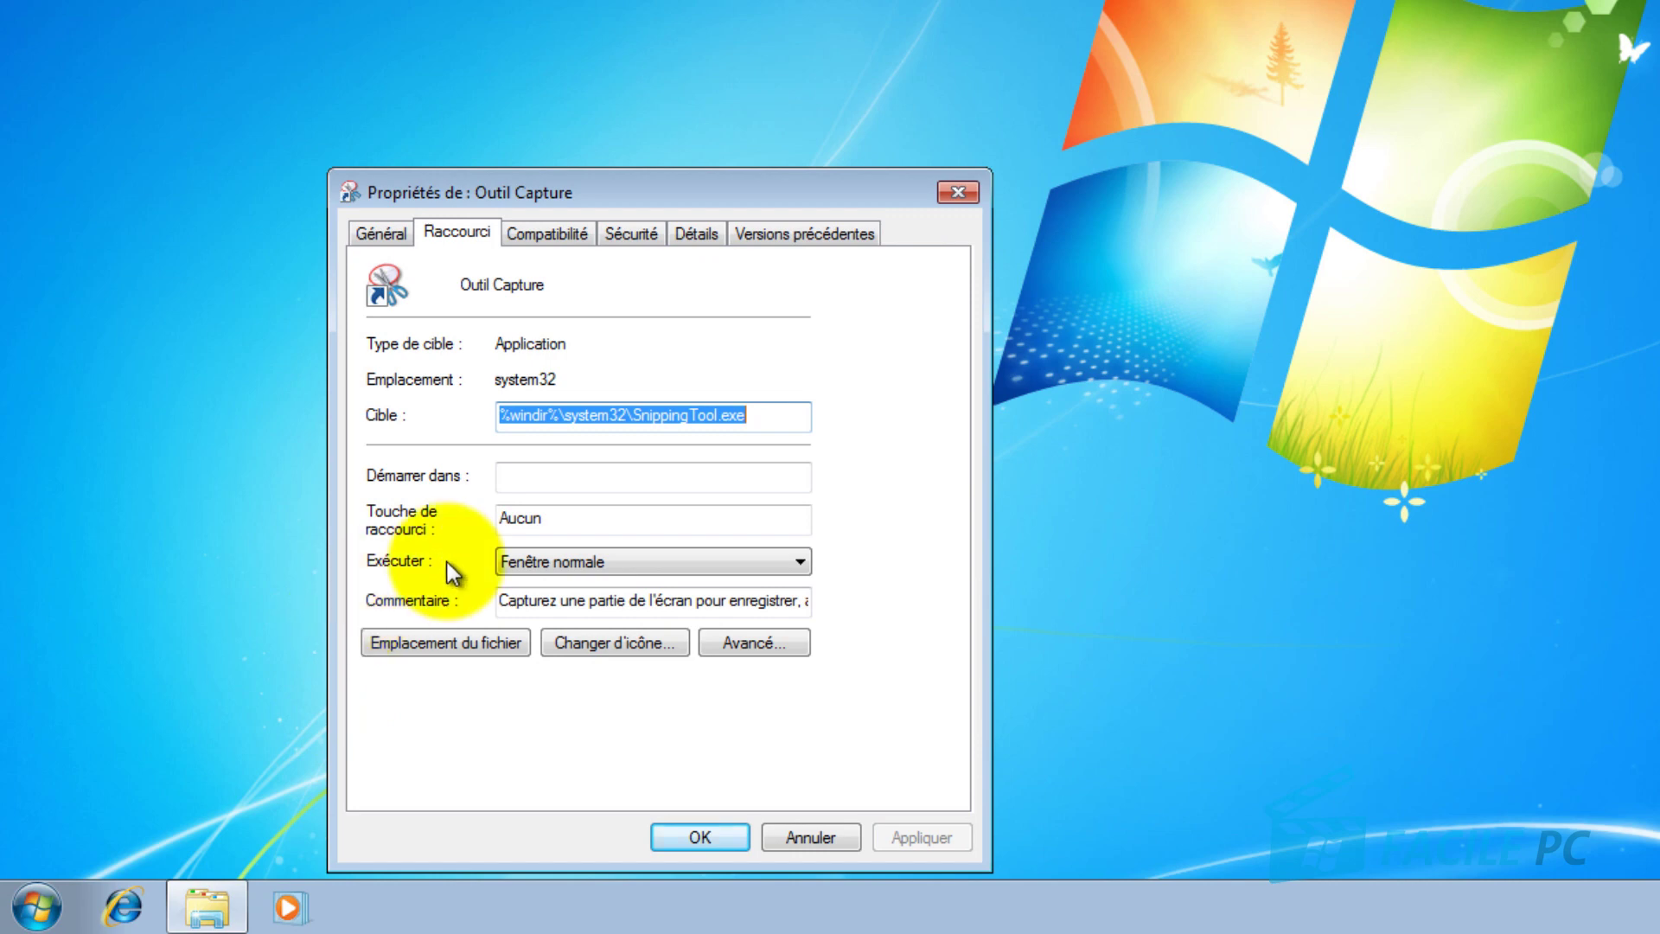
pyautogui.click(589, 521)
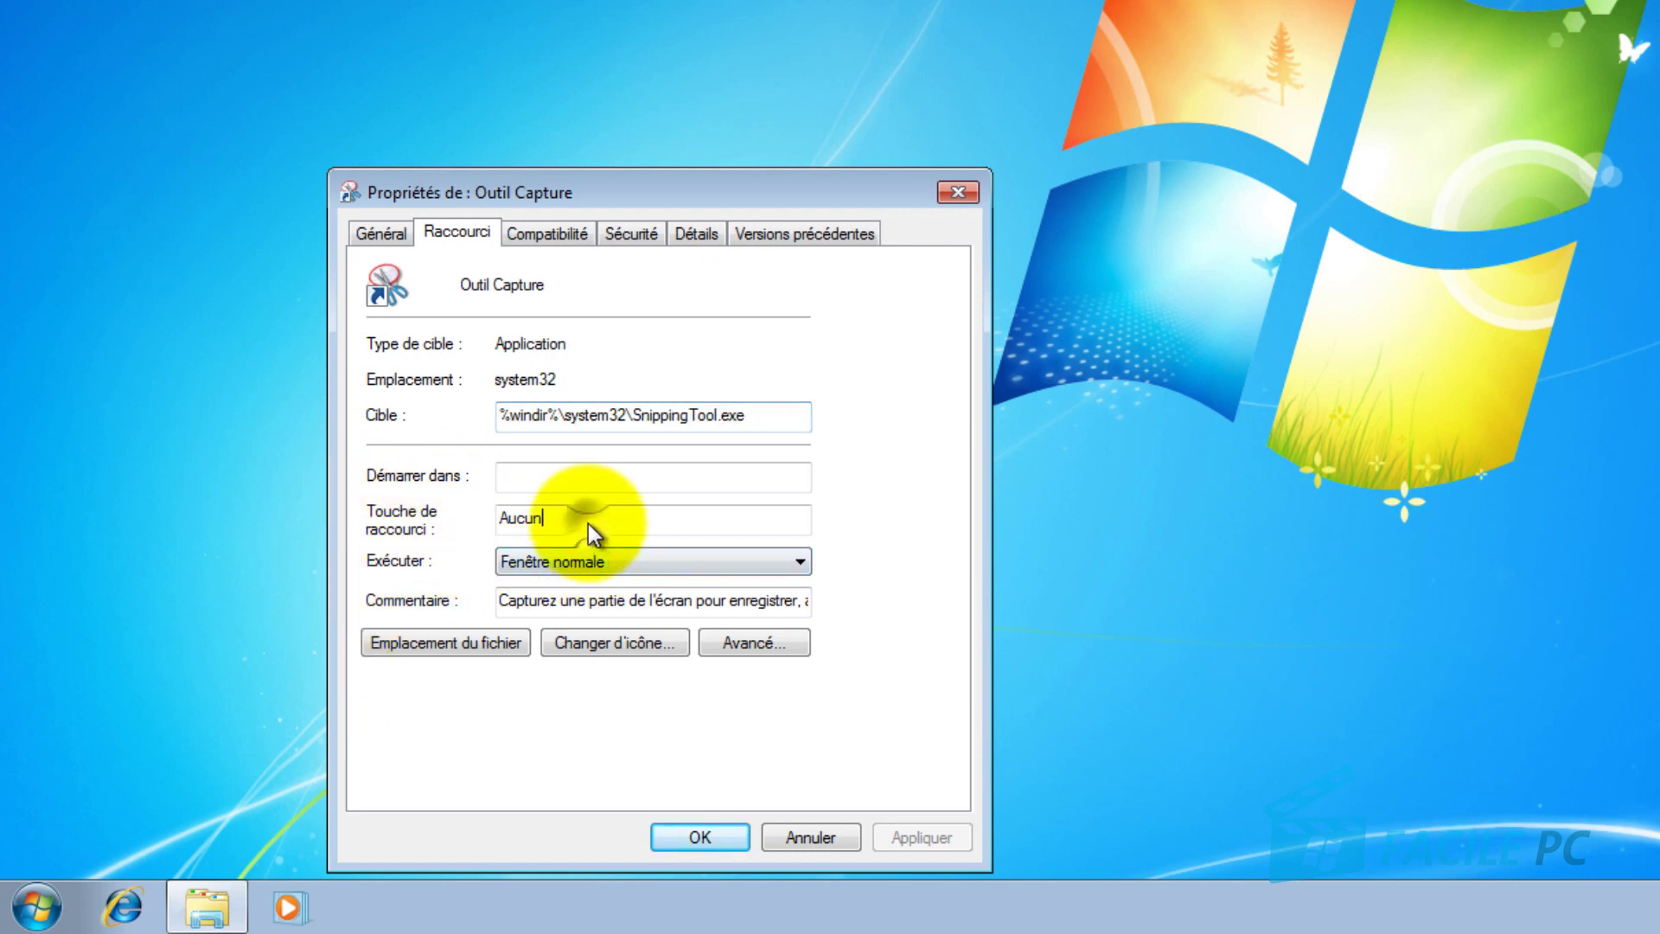
pyautogui.hotkey('ctrl', 'alt')
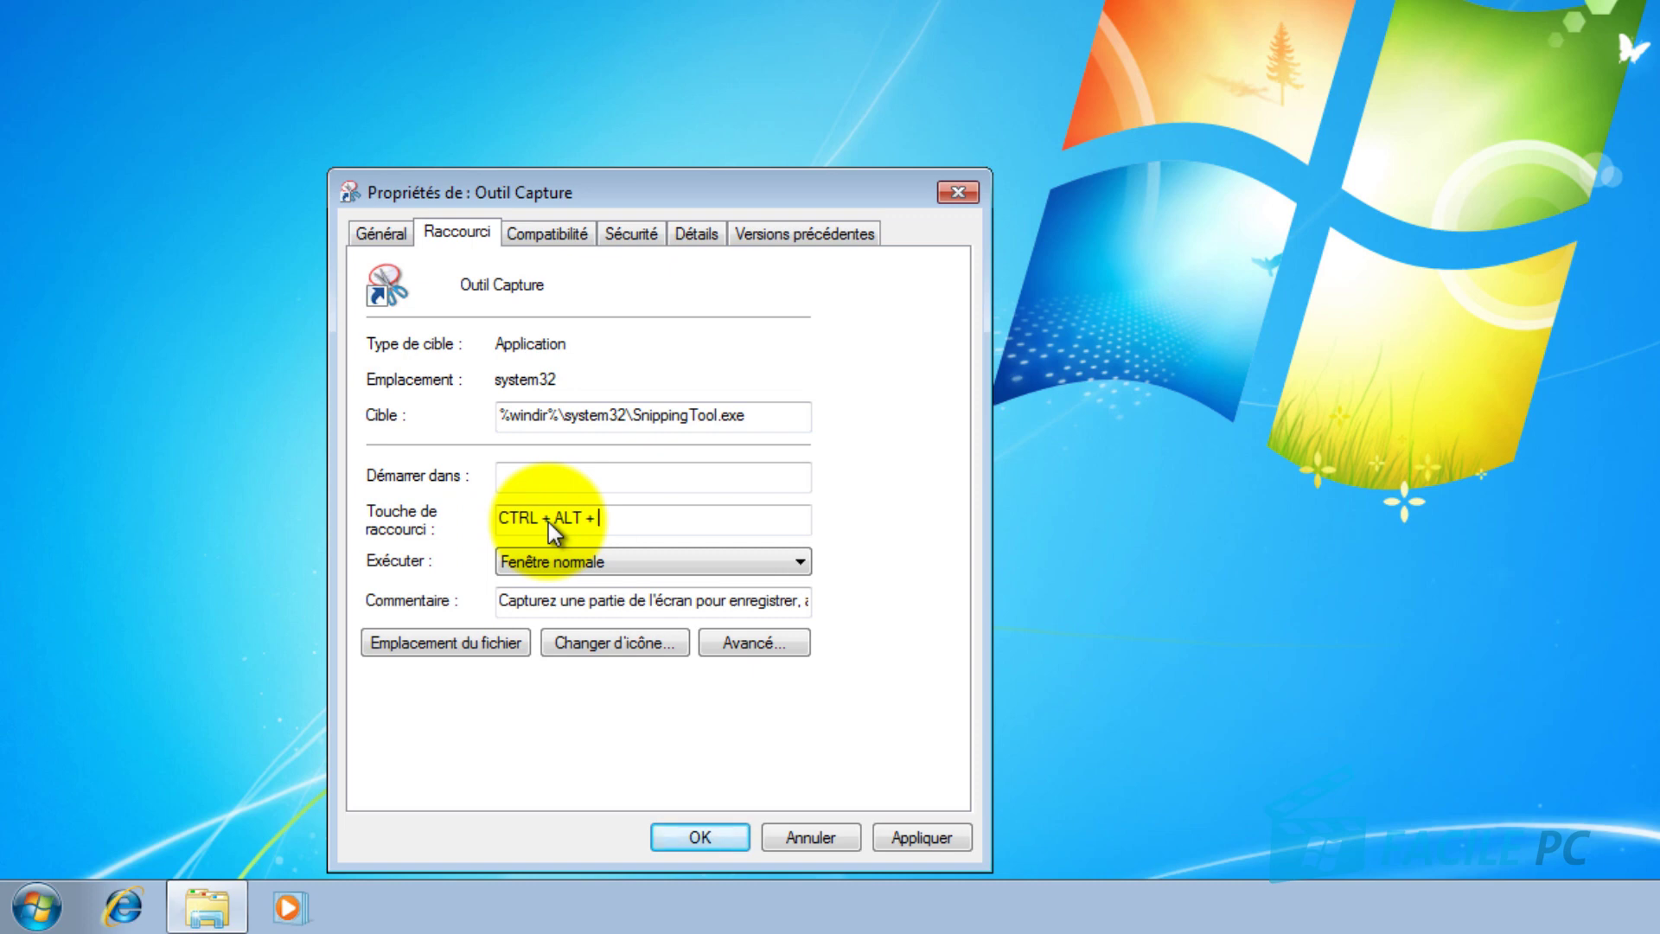
pyautogui.hotkey('ctrl', 'alt', 'o')
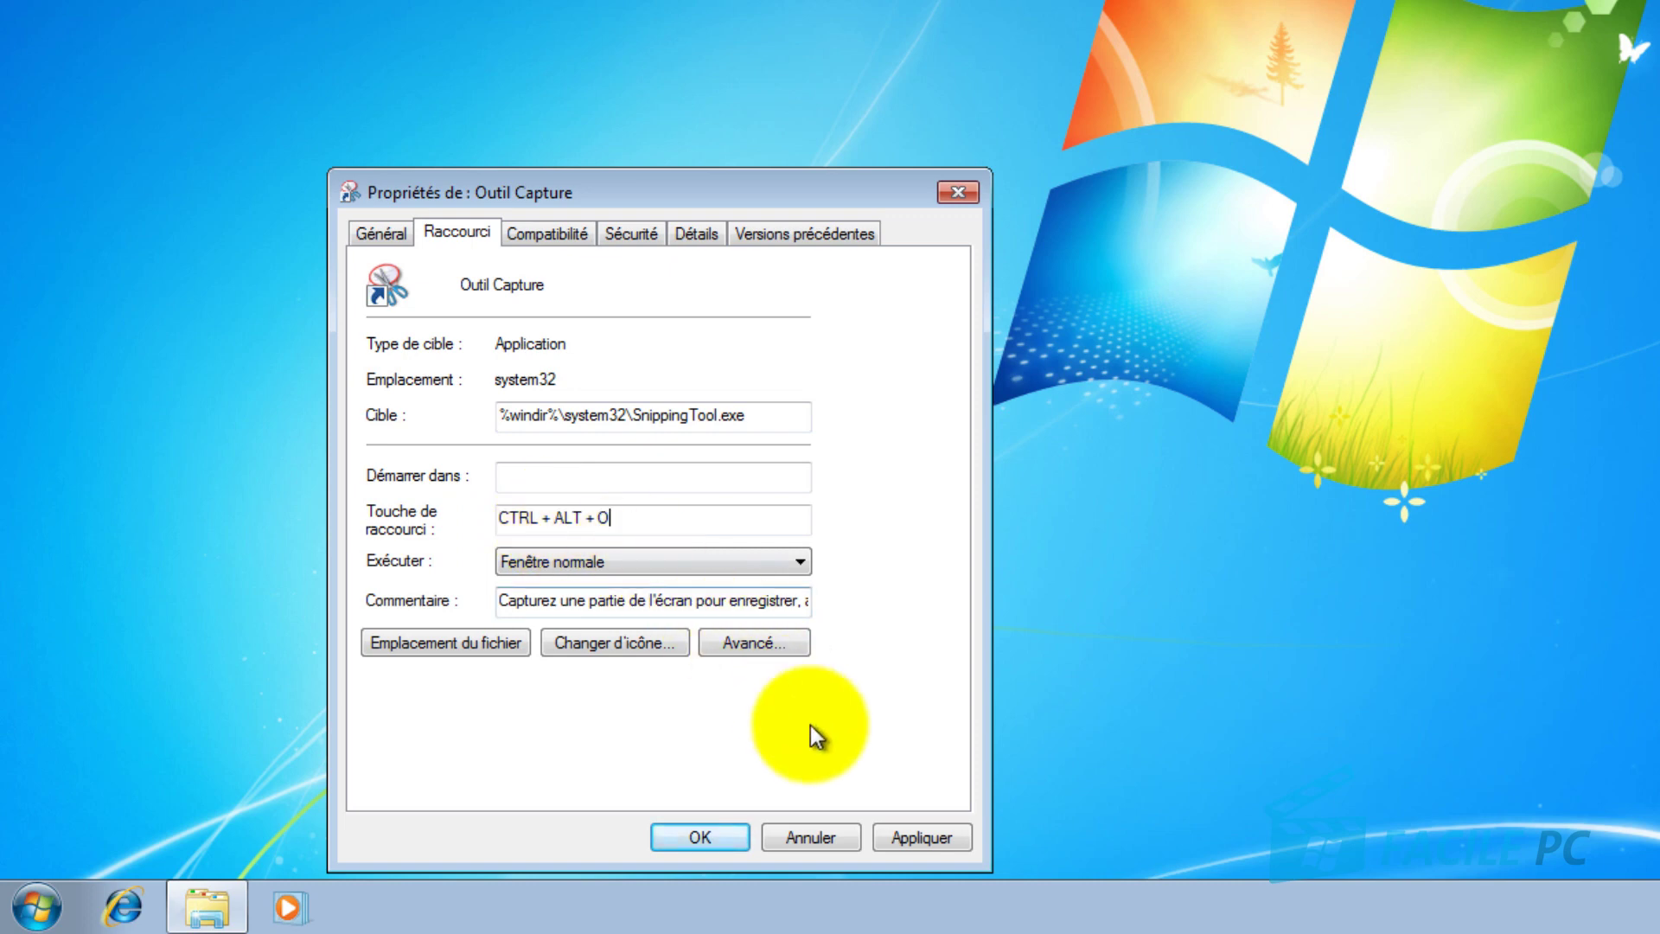
pyautogui.click(920, 837)
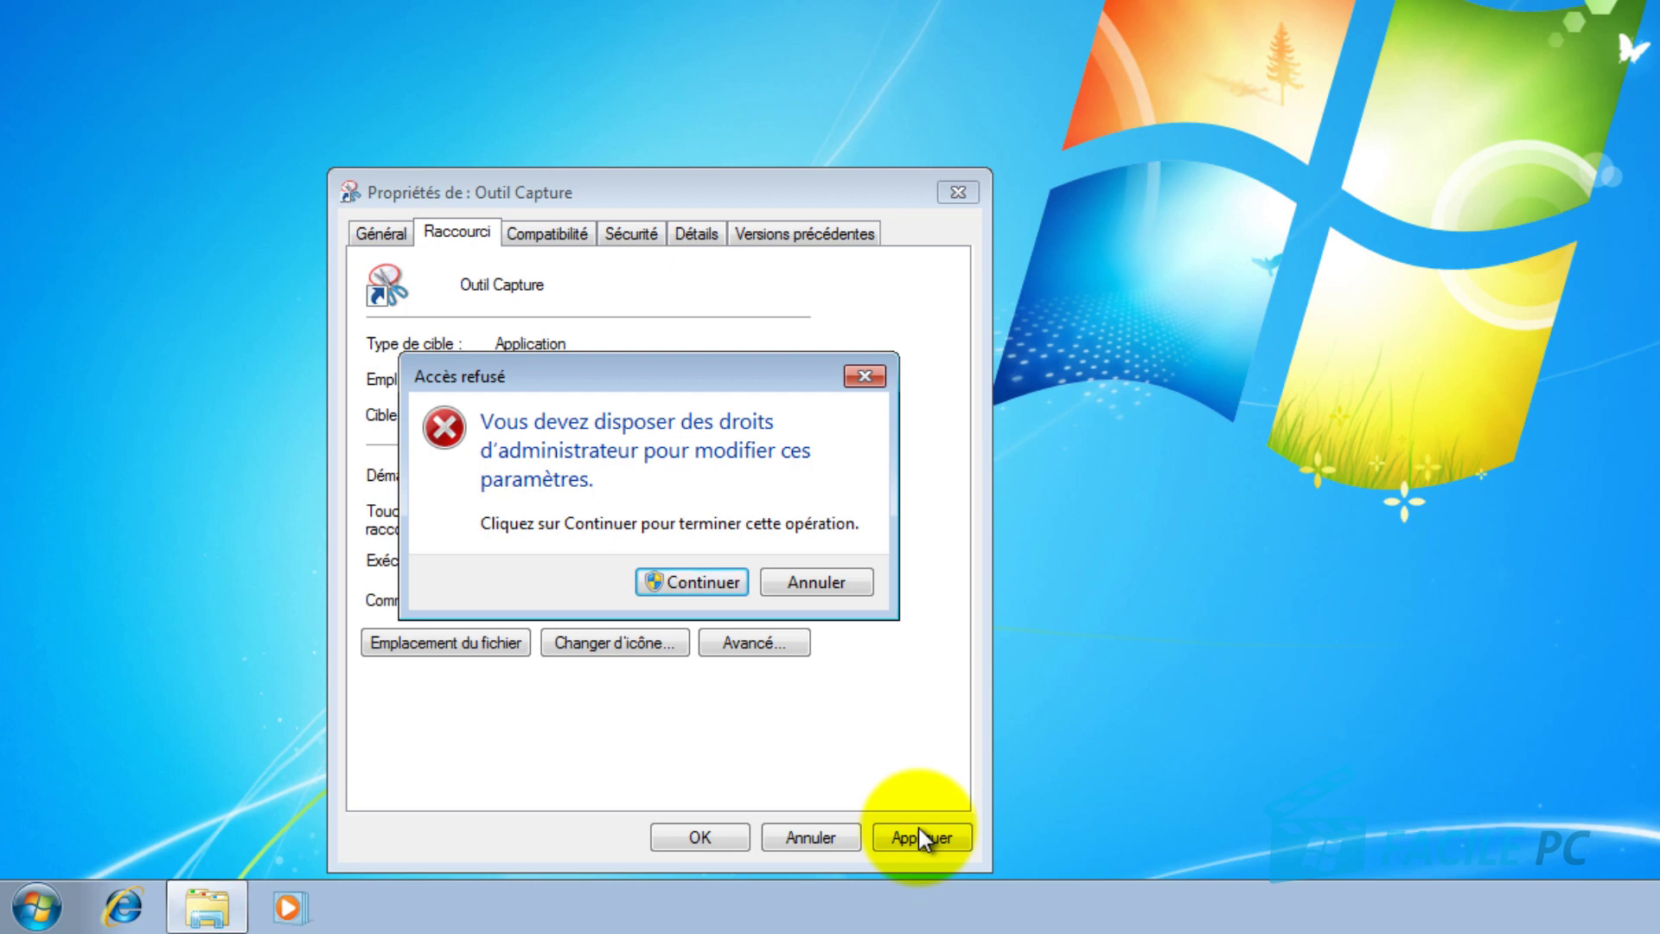
pyautogui.click(706, 581)
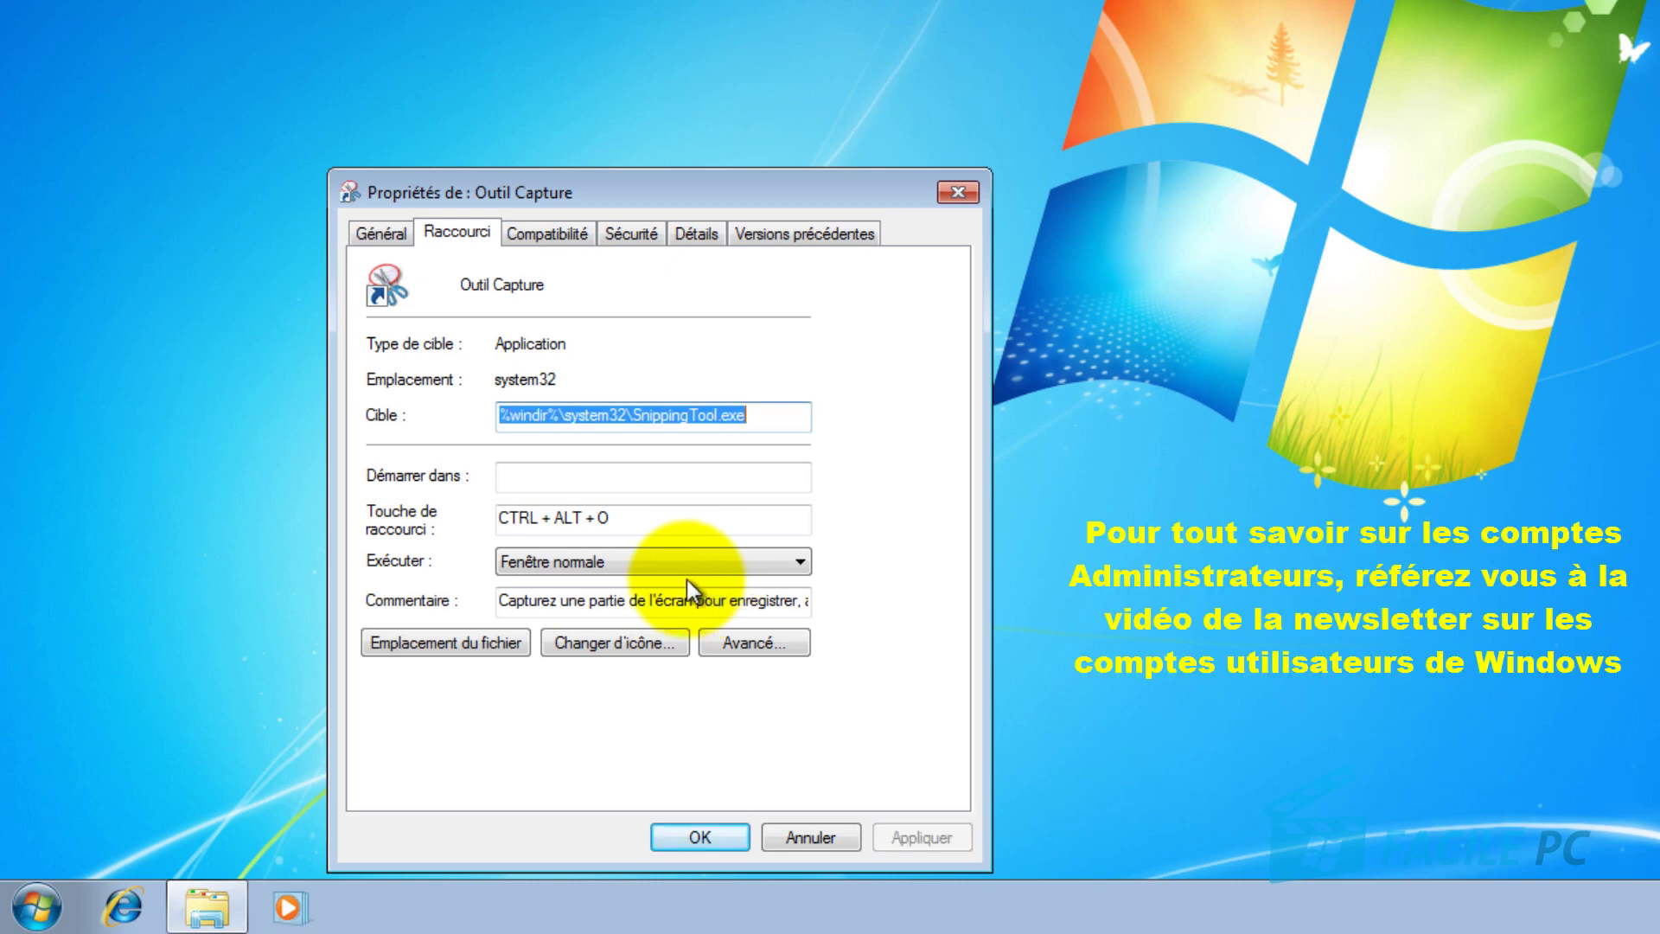
pyautogui.click(716, 835)
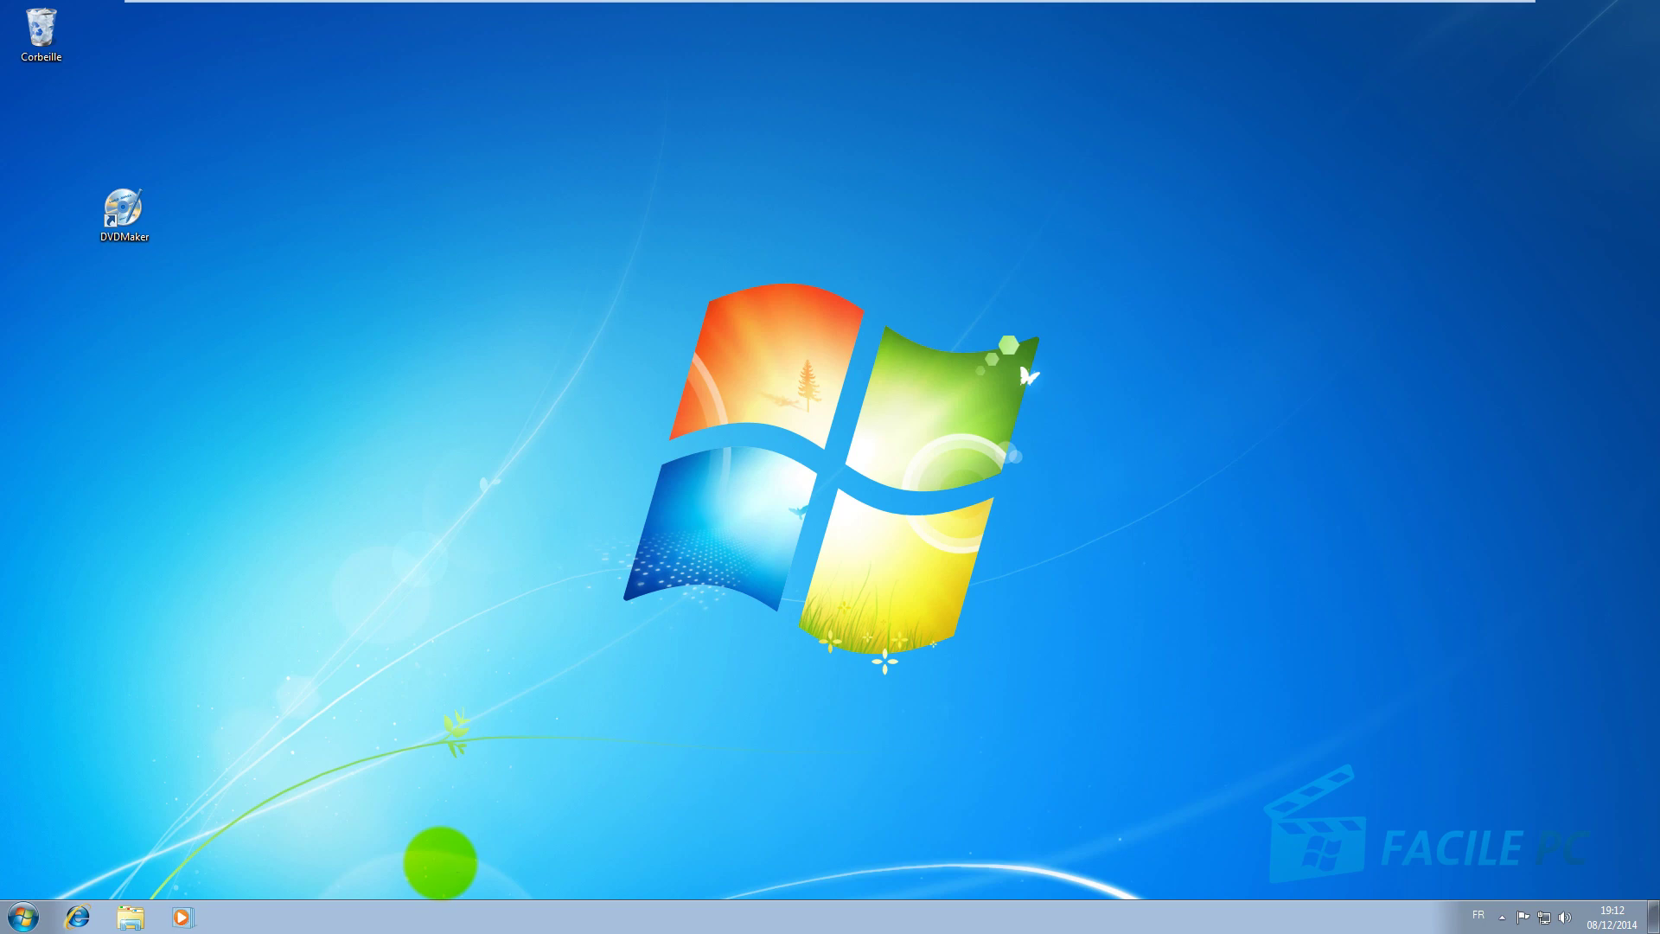
# Step: Test the Outil Capture shortcut key by launching the tool with it, and close the tool
pyautogui.hotkey('ctrl', 'alt', 'c')
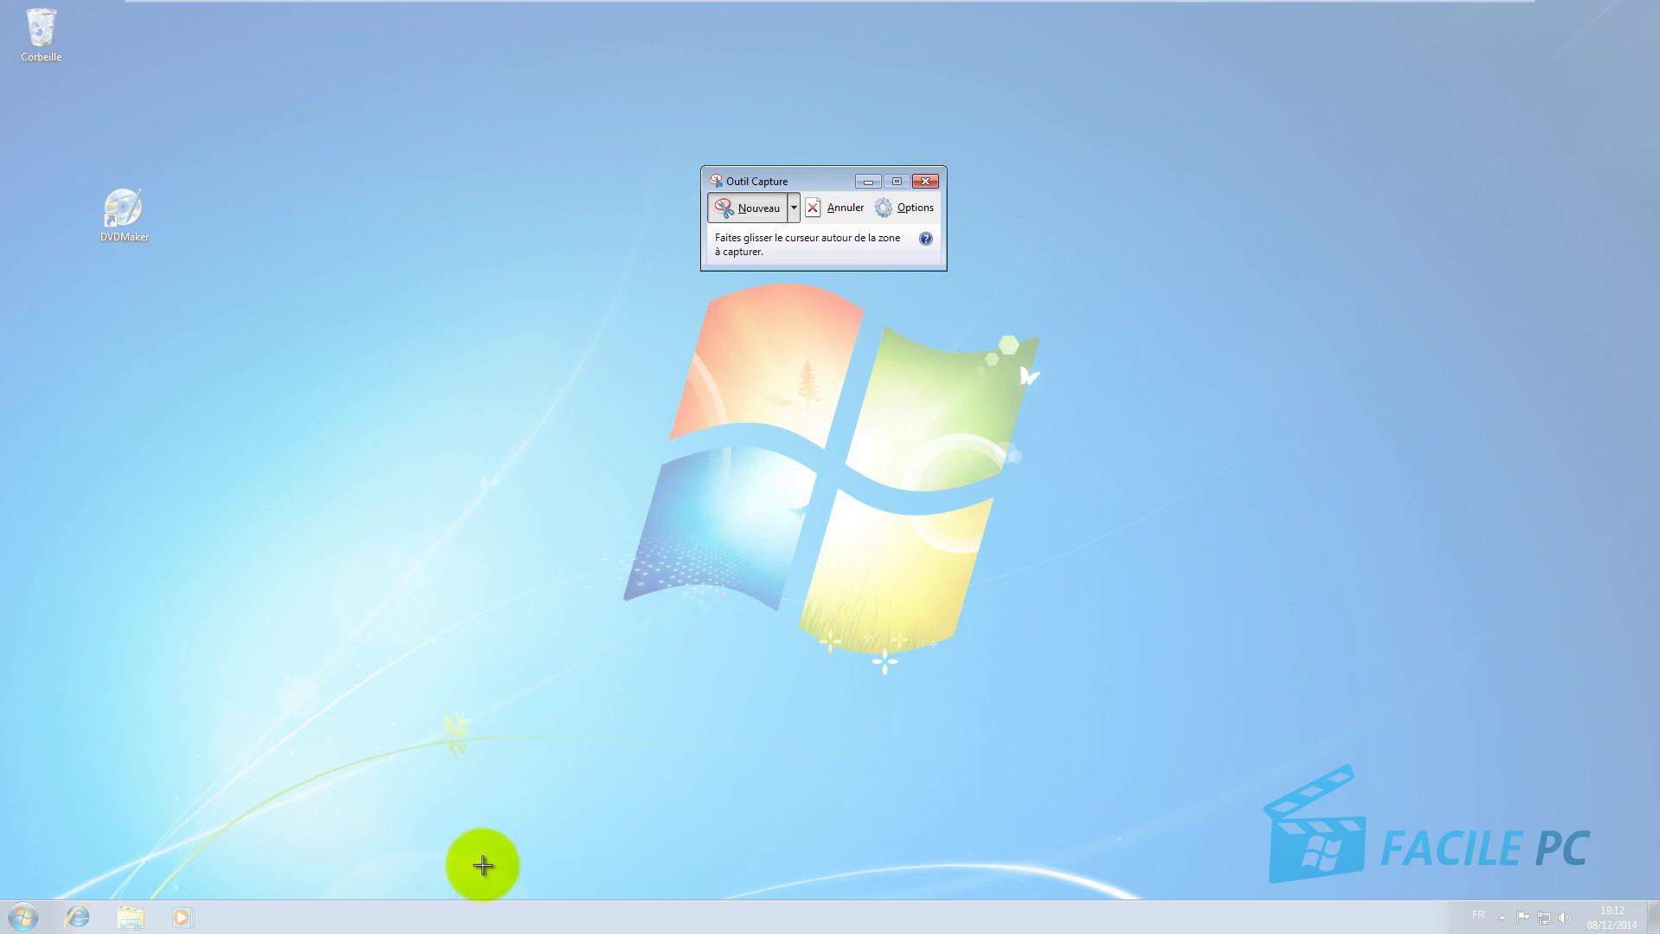
pyautogui.click(924, 183)
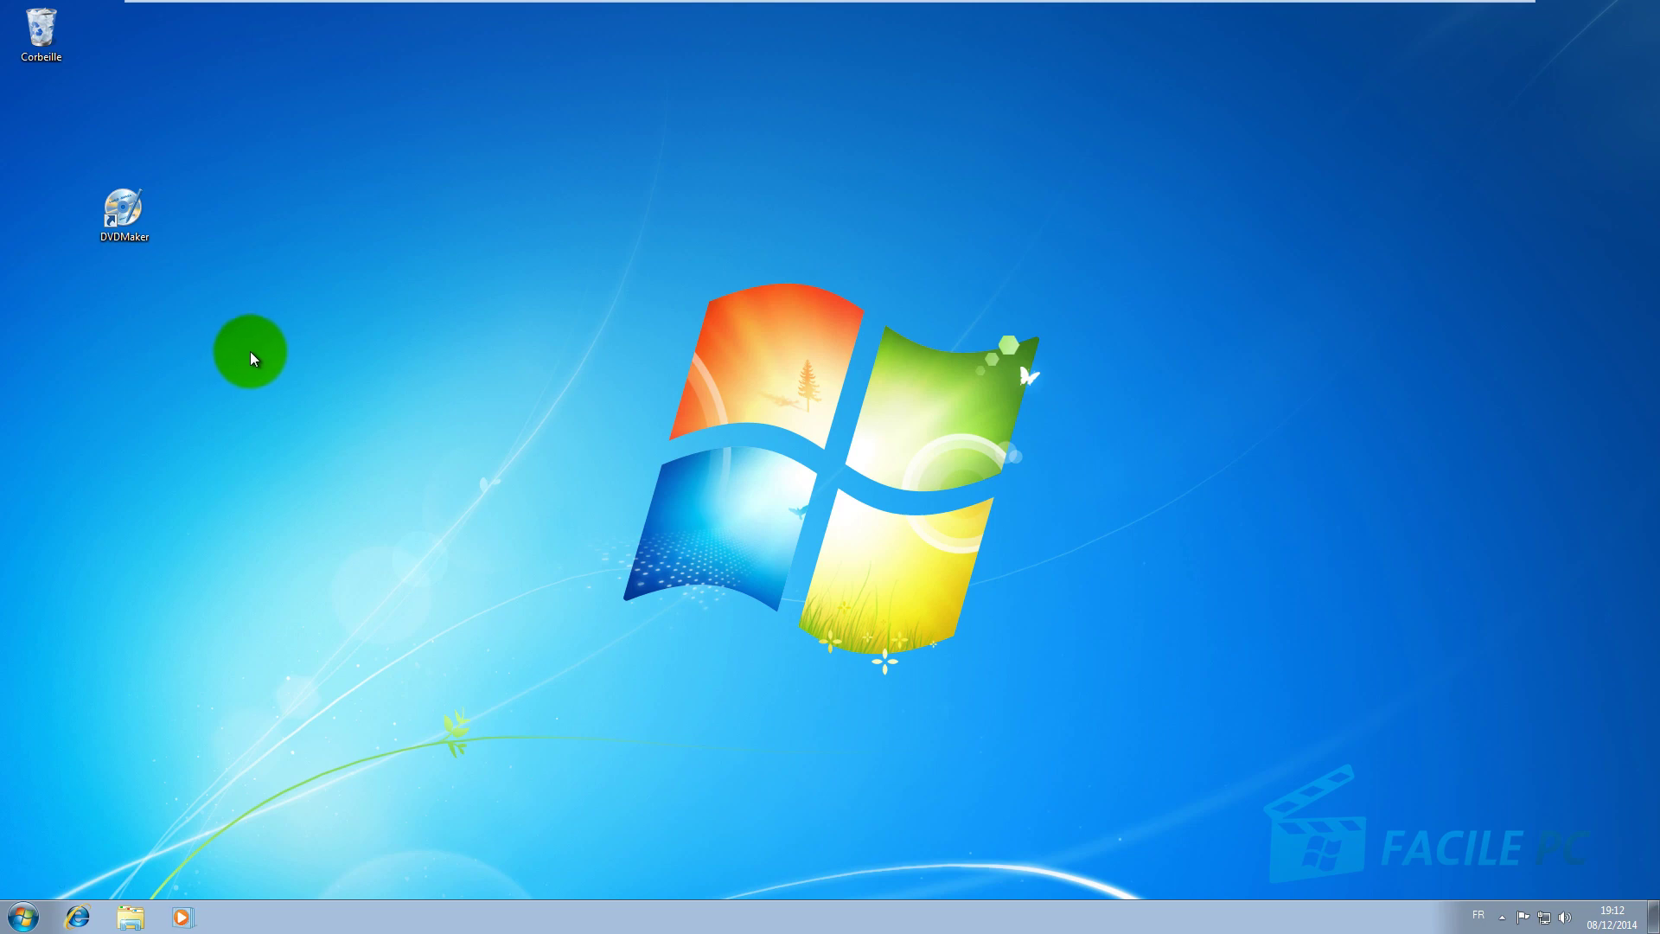
# Step: Change the DVDMaker desktop shortcut's key combination to Ctrl+Alt+U, apply it, and return to the desktop
pyautogui.rightClick(129, 210)
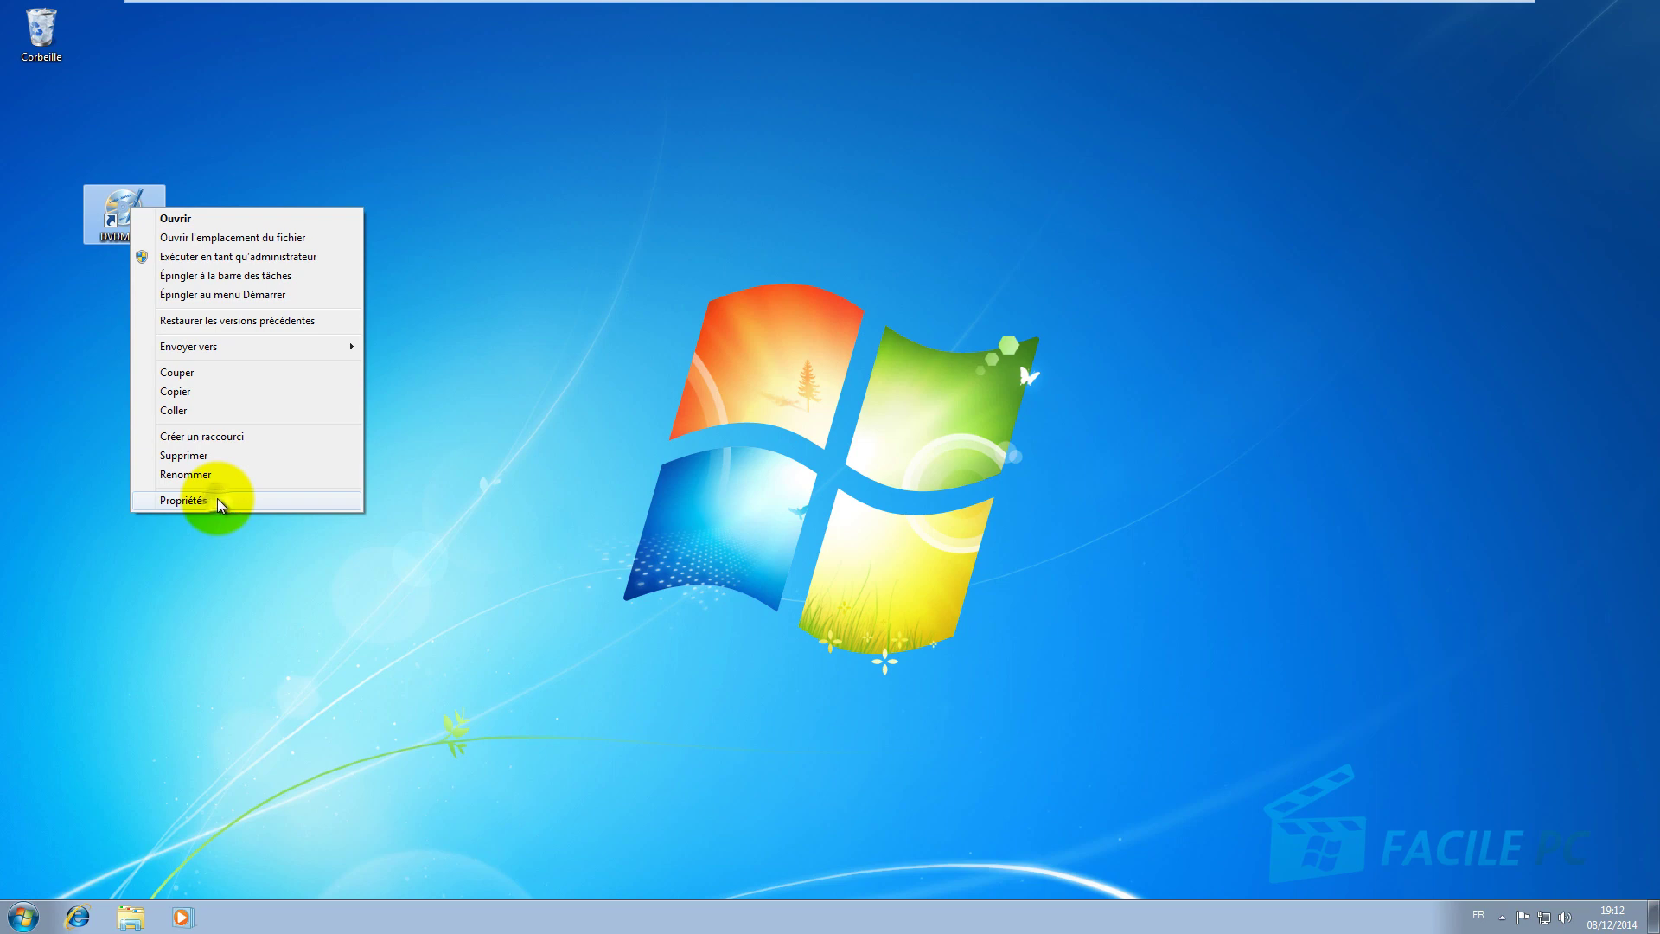
pyautogui.click(216, 500)
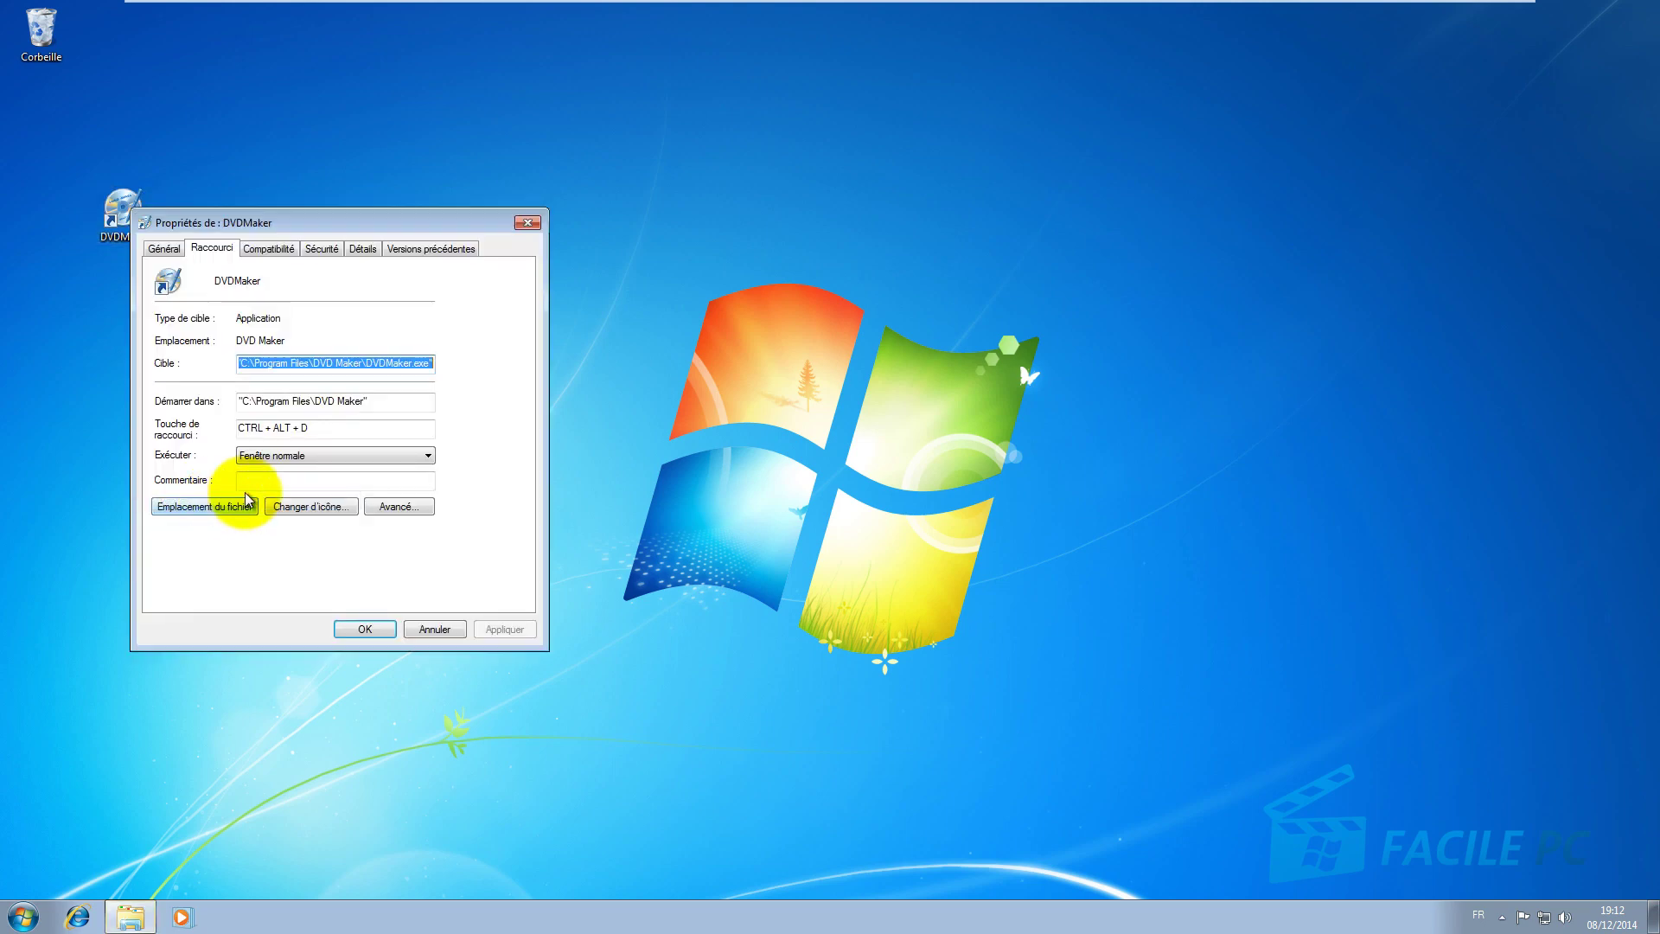
pyautogui.click(320, 428)
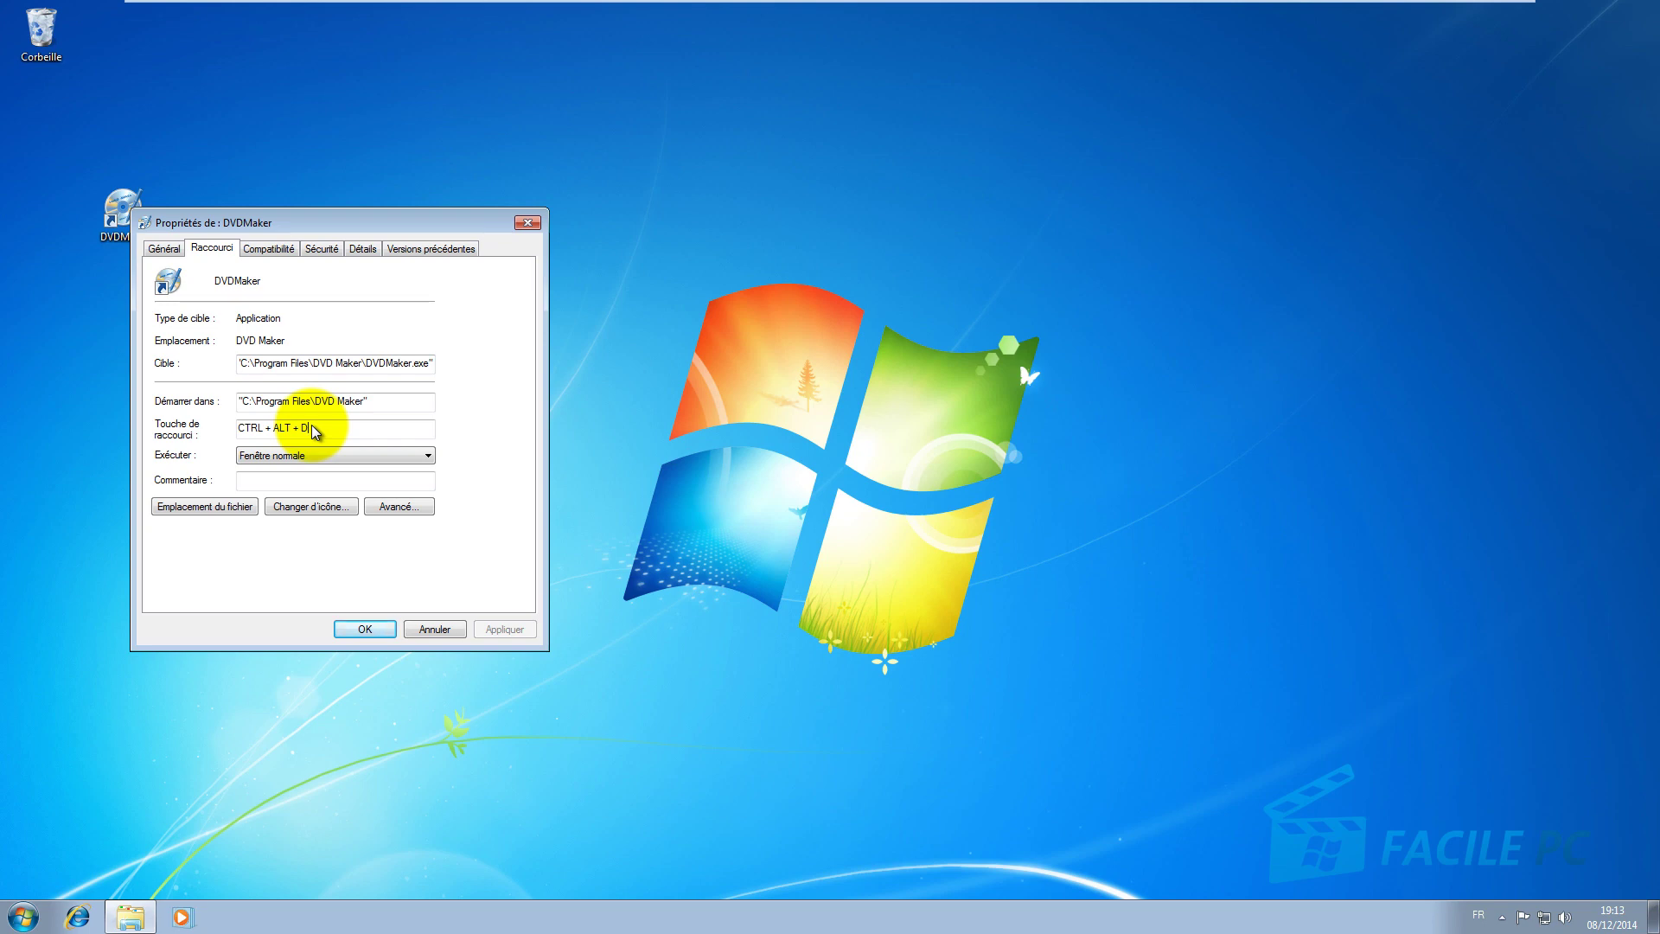
pyautogui.press('BackSpace')
pyautogui.hotkey('ctrl', 'alt')
pyautogui.click(493, 628)
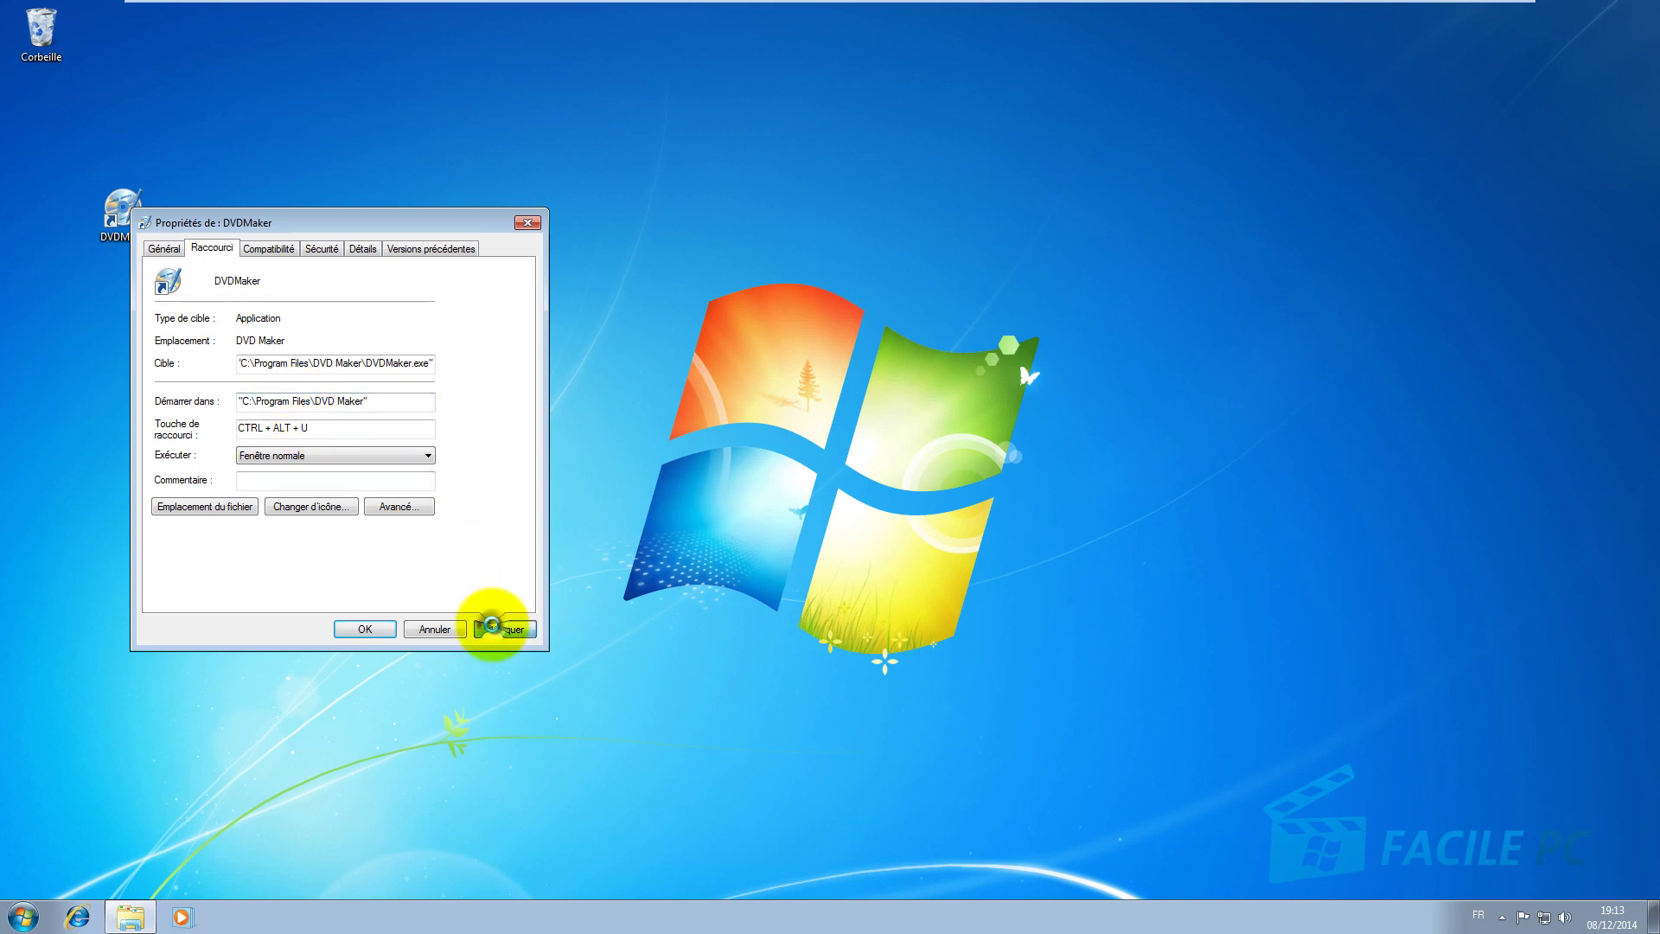
pyautogui.click(365, 627)
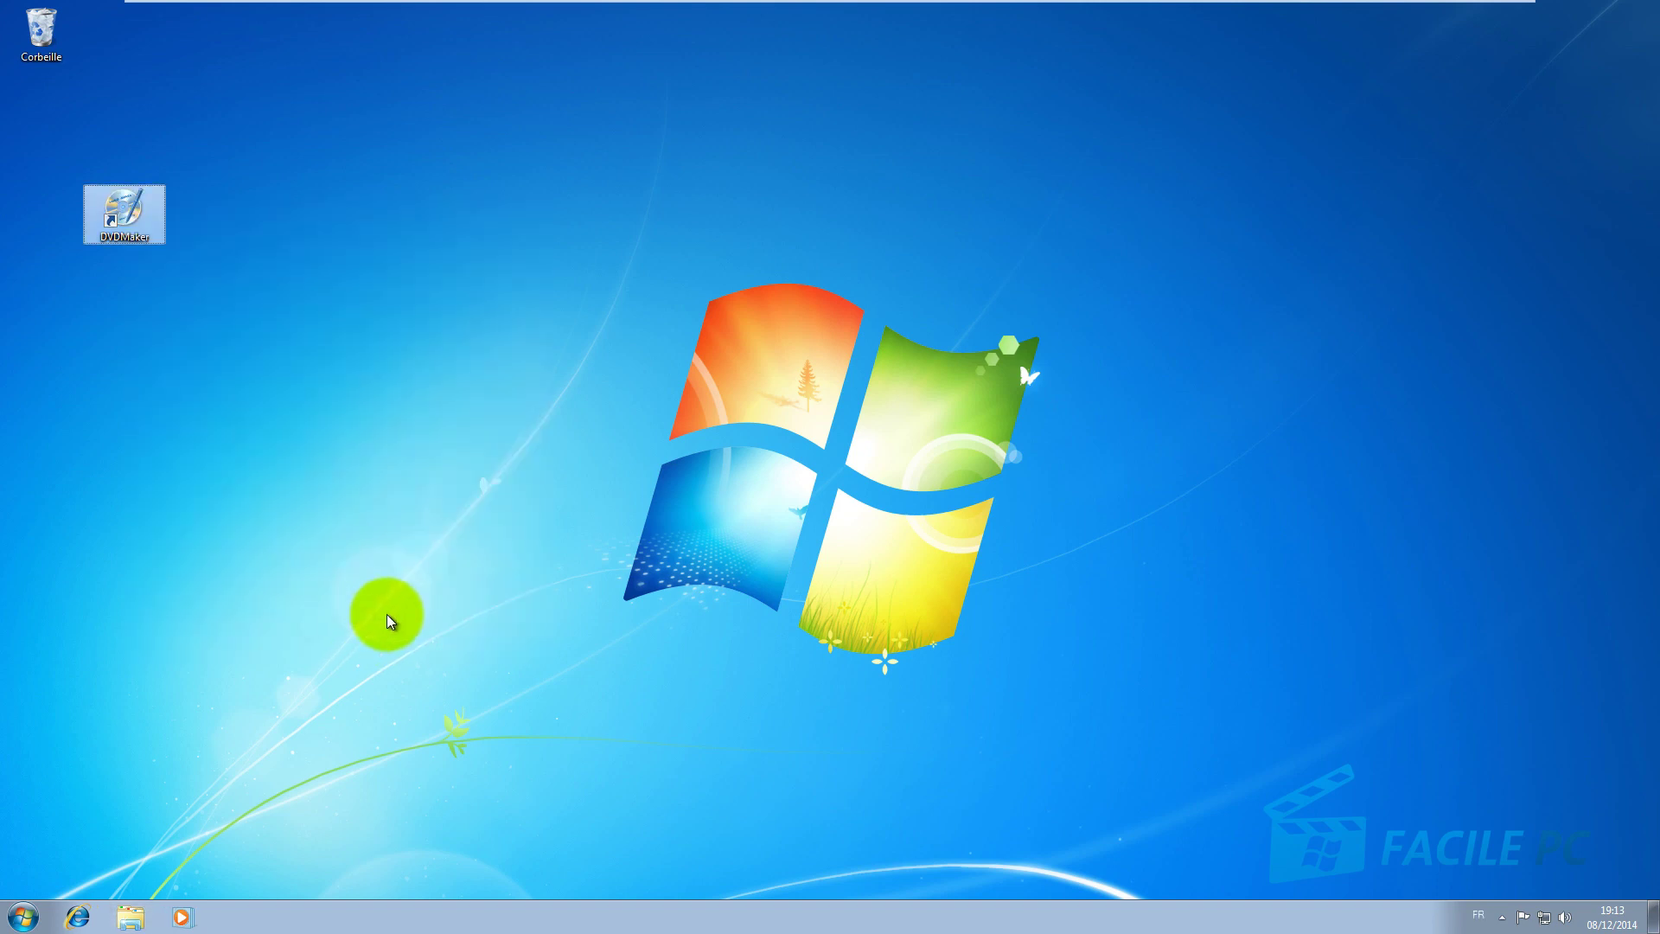
pyautogui.click(386, 613)
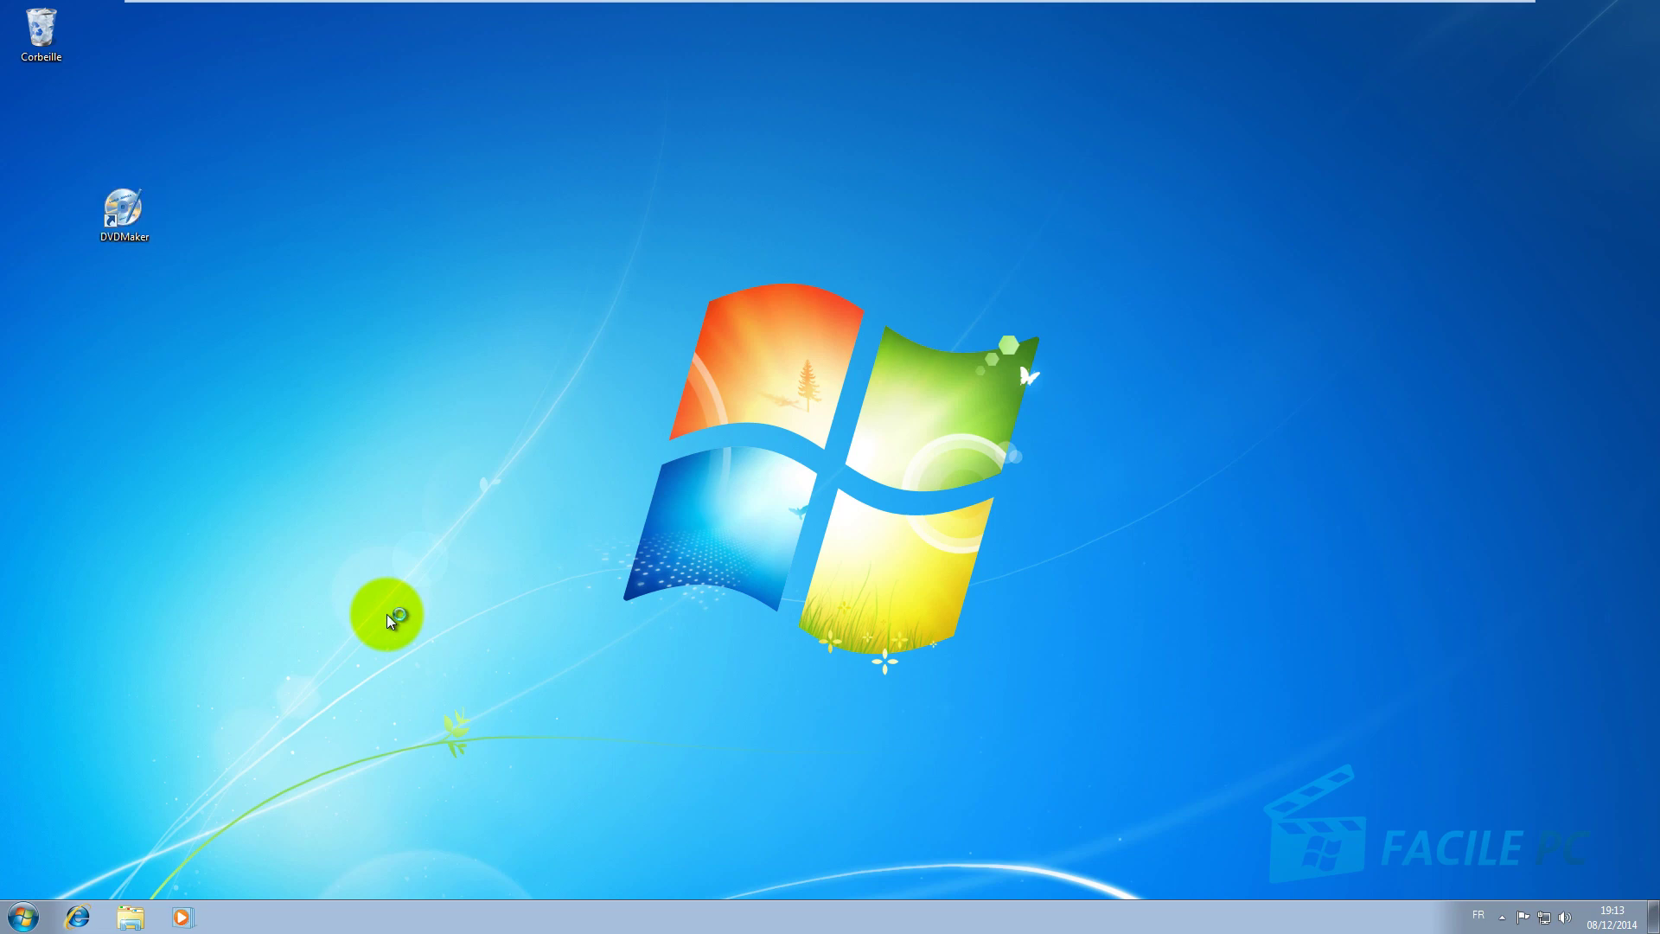